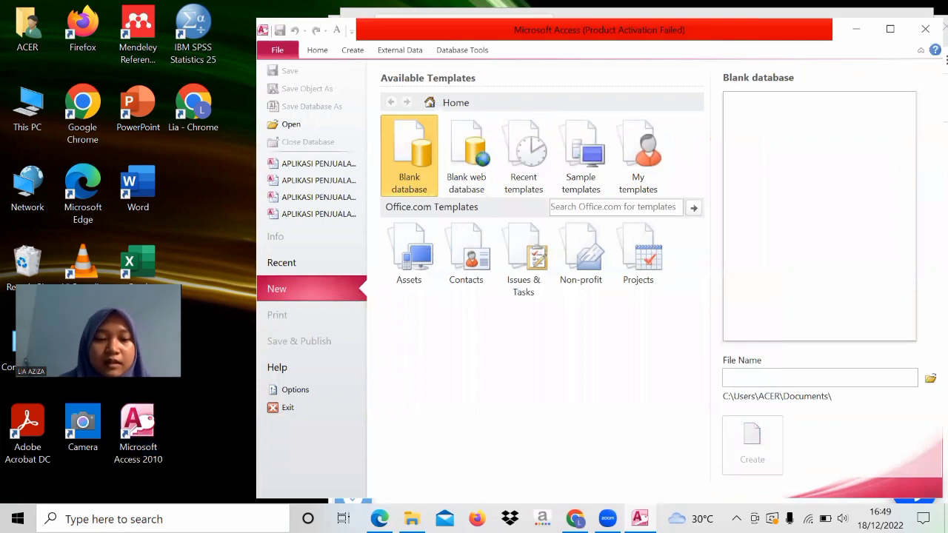
# Step: Create a blank database named "aplikasi penjualan barang", replacing the existing file of that name
pyautogui.write('aplikasi penjualan barang')
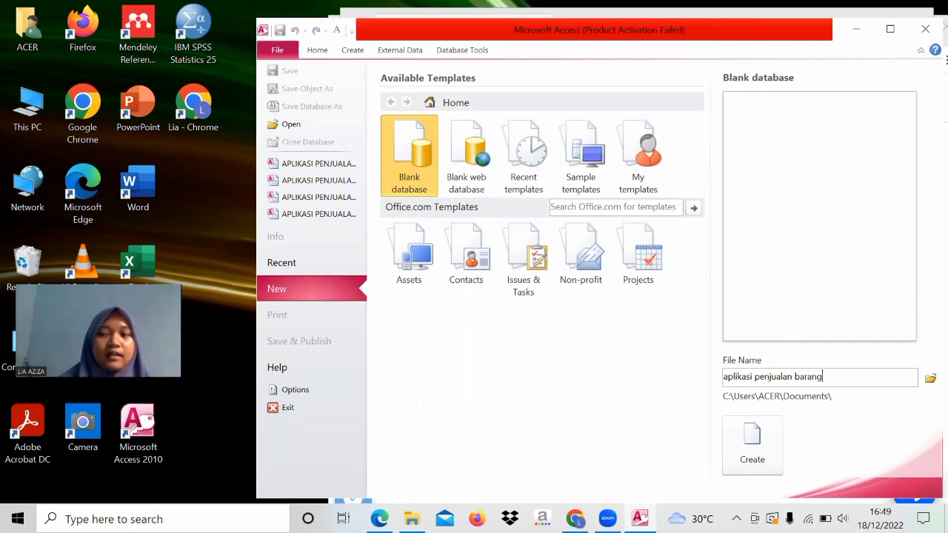
pyautogui.click(751, 447)
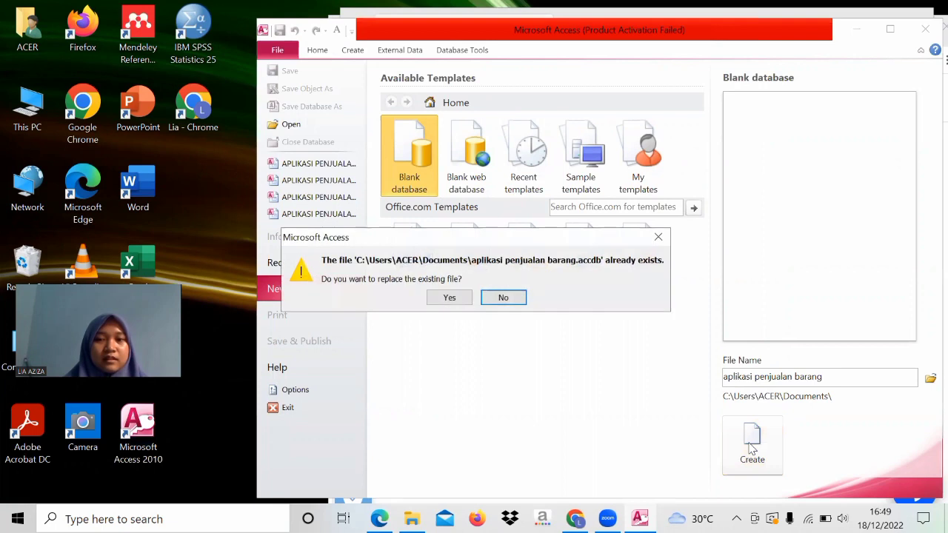
pyautogui.click(449, 297)
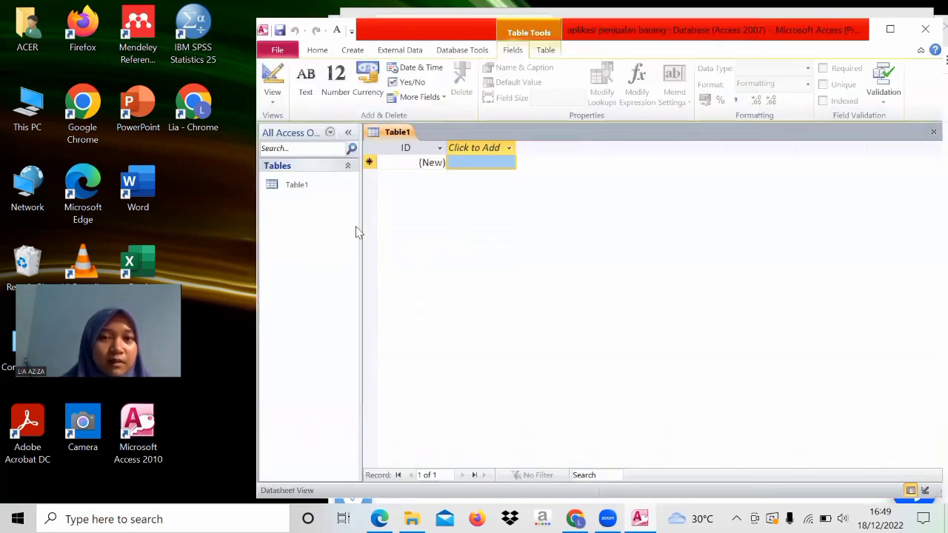
# Step: Close the default Table1 datasheet and start a new table in Design View
pyautogui.rightClick(325, 184)
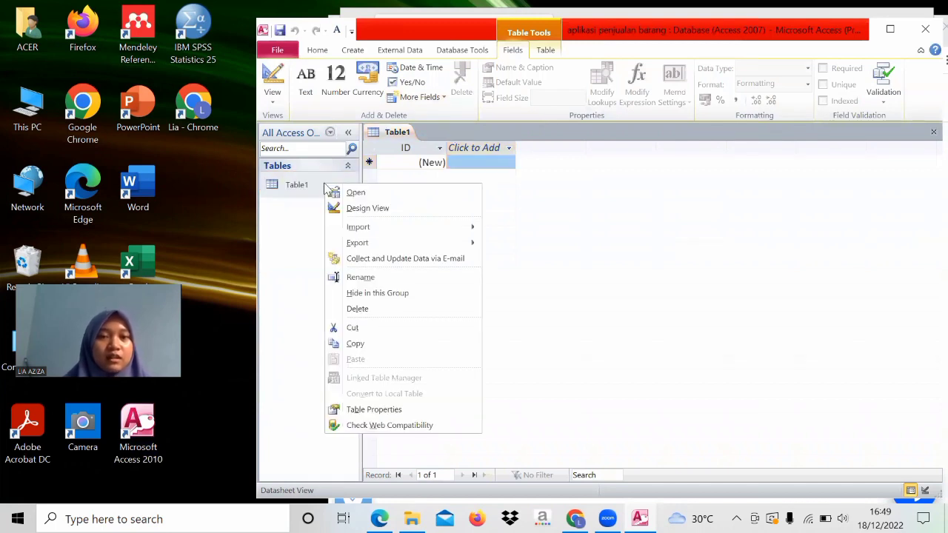
pyautogui.click(930, 134)
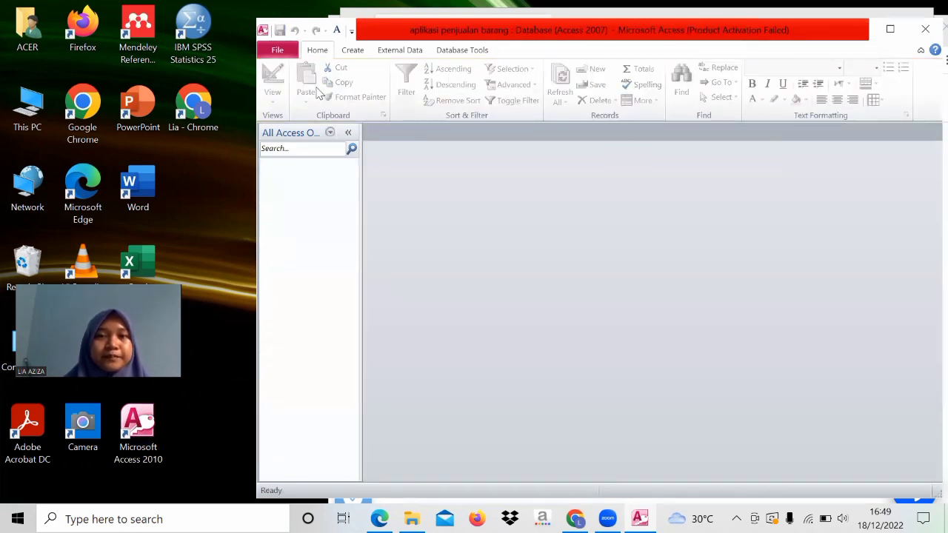
pyautogui.click(353, 51)
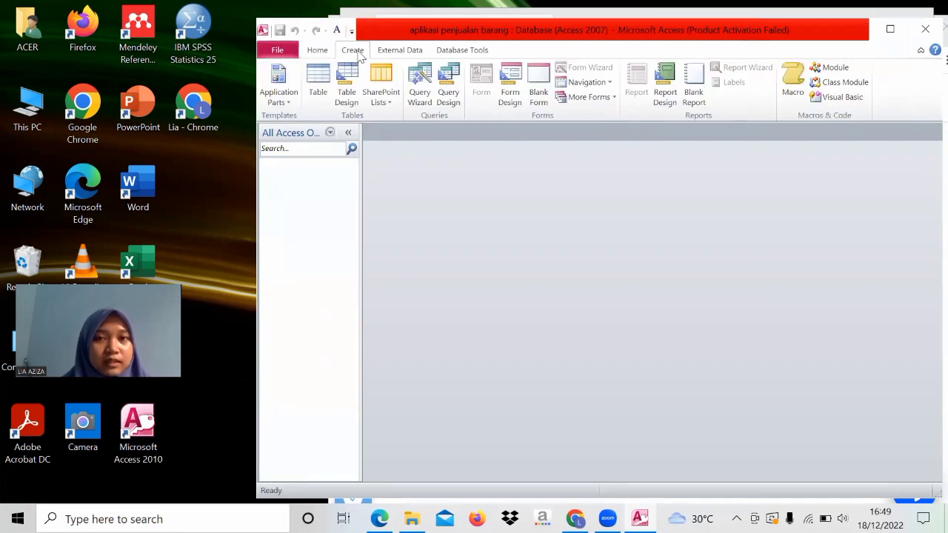
pyautogui.click(352, 86)
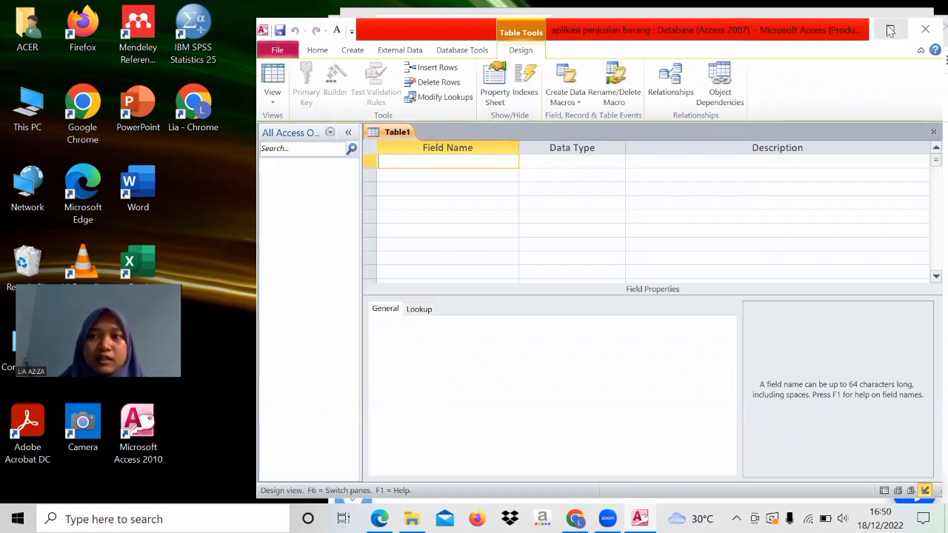
# Step: Switch to the PDF module in Edge and find the instructions for building TABEL BARANG on page 8
pyautogui.click(688, 16)
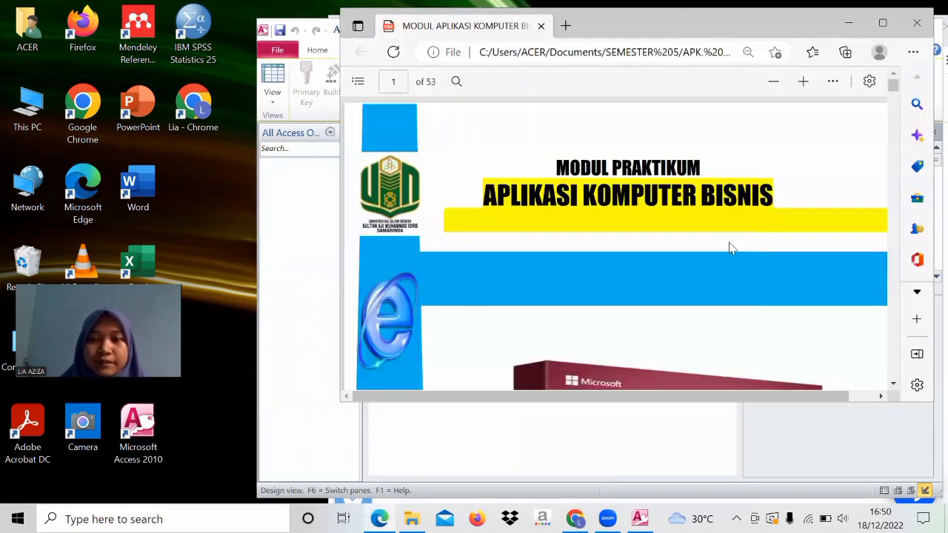
pyautogui.scroll(-5, 729, 248)
pyautogui.scroll(-15, 729, 248)
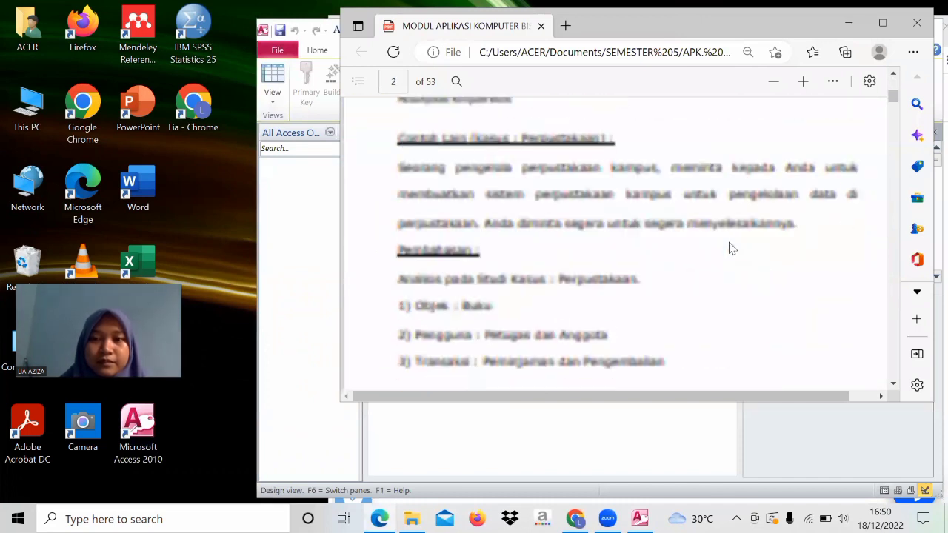
pyautogui.scroll(-10, 729, 248)
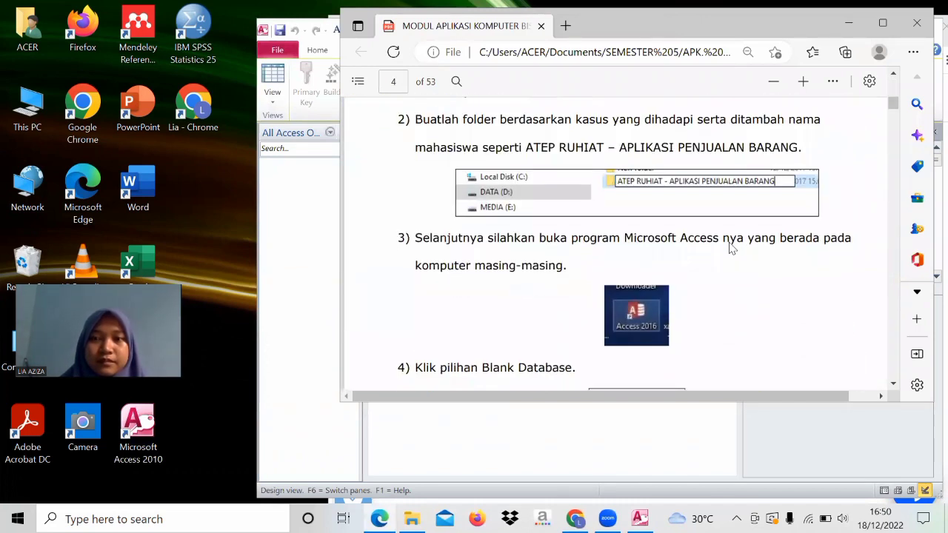
pyautogui.scroll(-10, 729, 248)
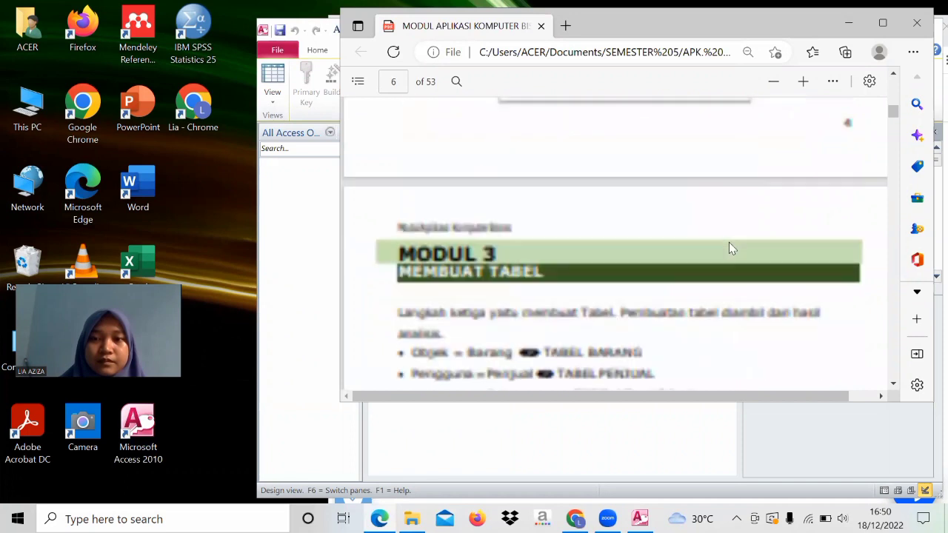
pyautogui.scroll(-10, 729, 248)
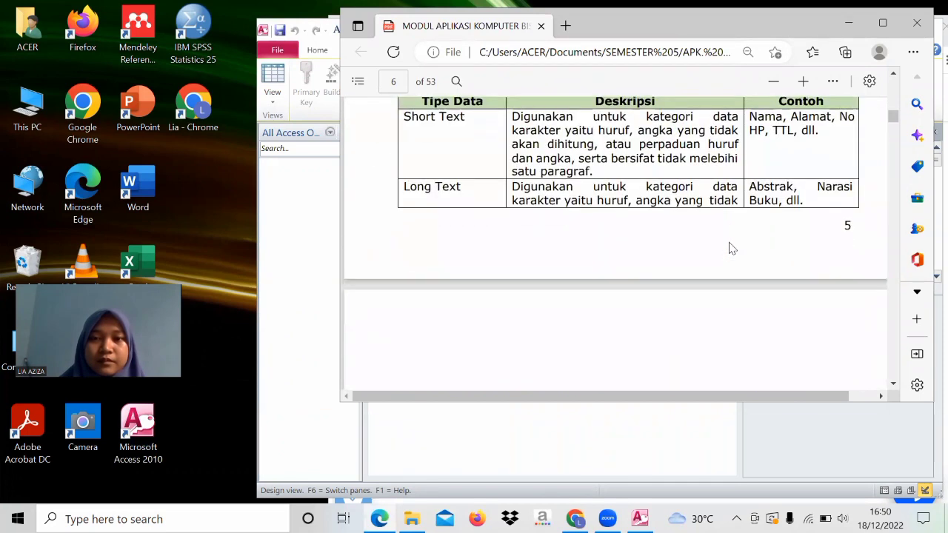
pyautogui.scroll(-10, 729, 248)
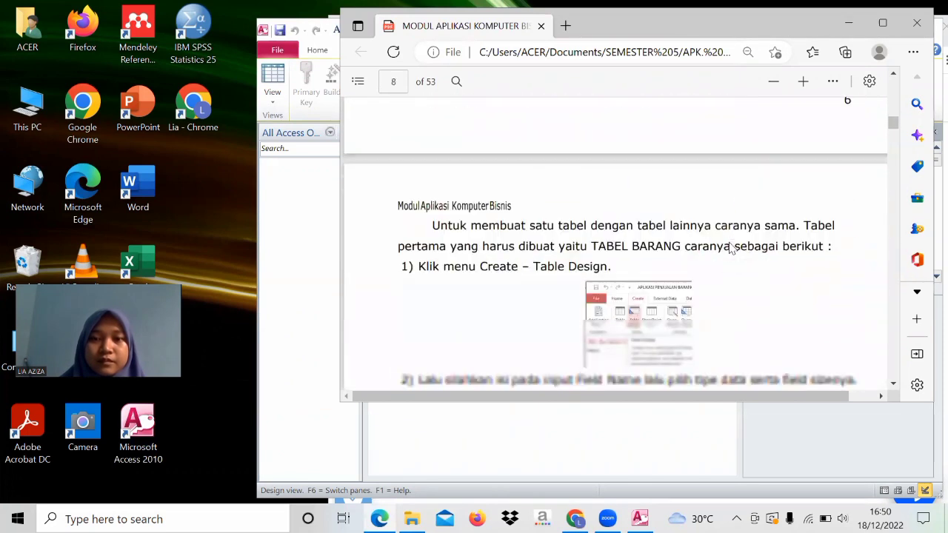
pyautogui.scroll(2, 729, 248)
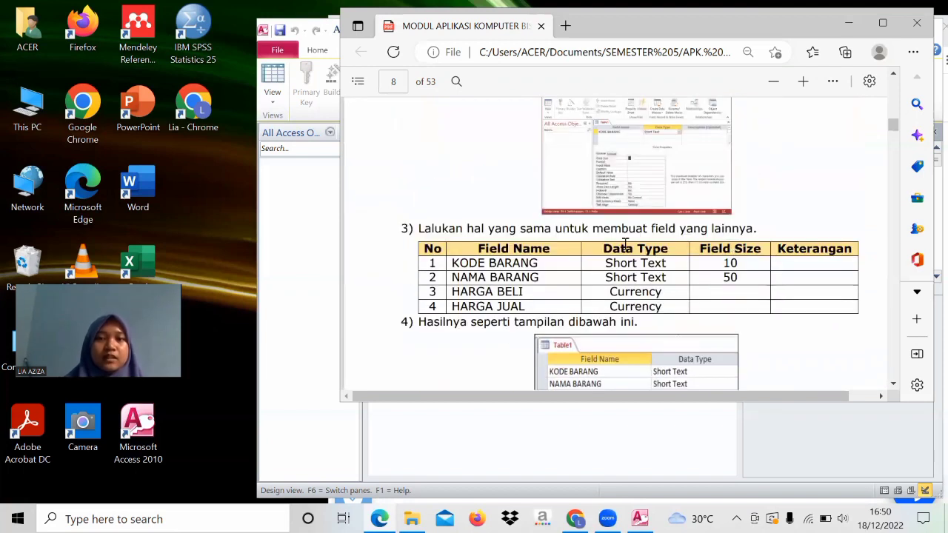
# Step: Read the field names, data types, field sizes and primary key instruction for TABEL BARANG in the module
pyautogui.scroll(10, 576, 233)
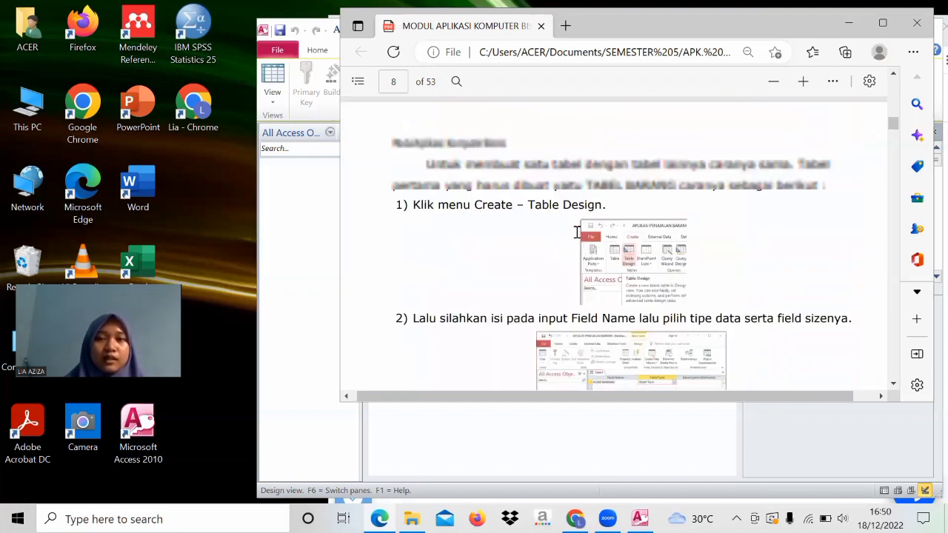
pyautogui.scroll(-10, 576, 233)
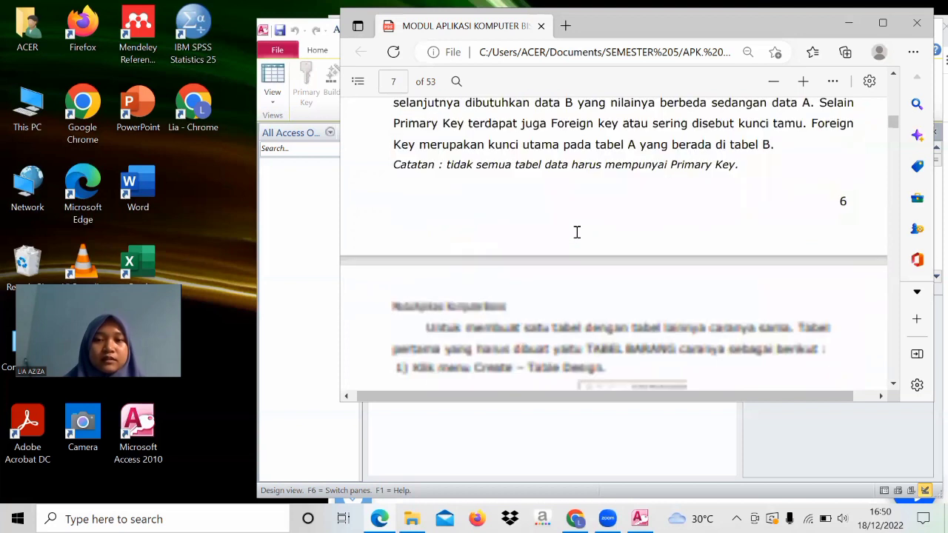
pyautogui.scroll(-1, 576, 232)
pyautogui.scroll(3, 576, 233)
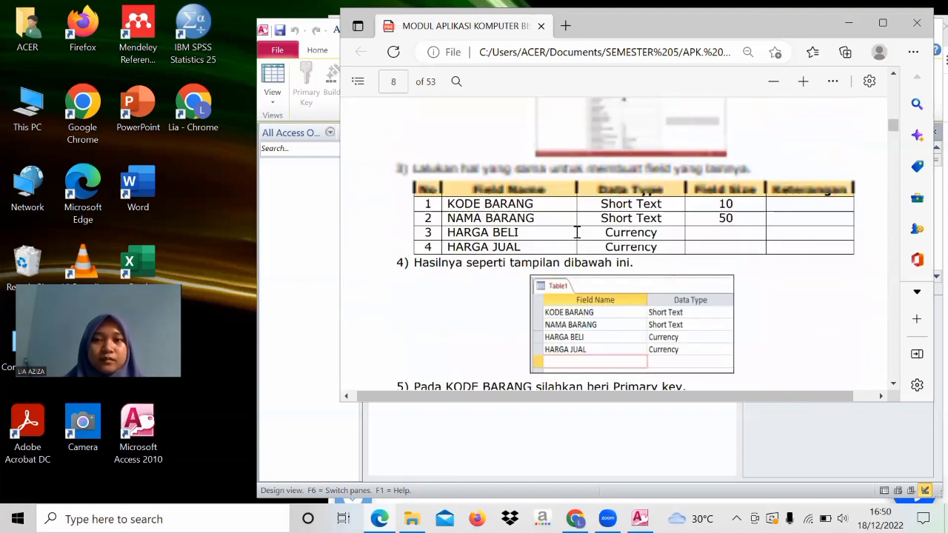
pyautogui.scroll(-8, 576, 232)
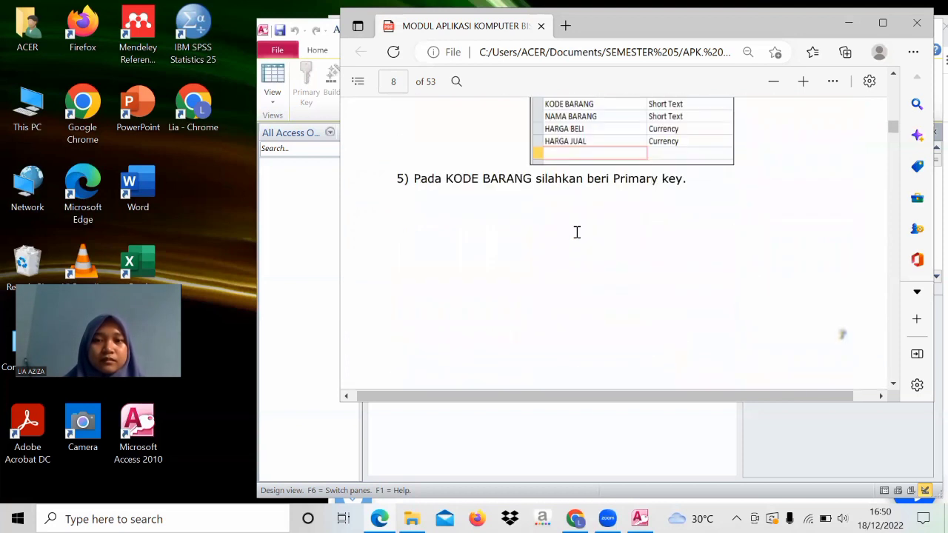
pyautogui.scroll(5, 576, 232)
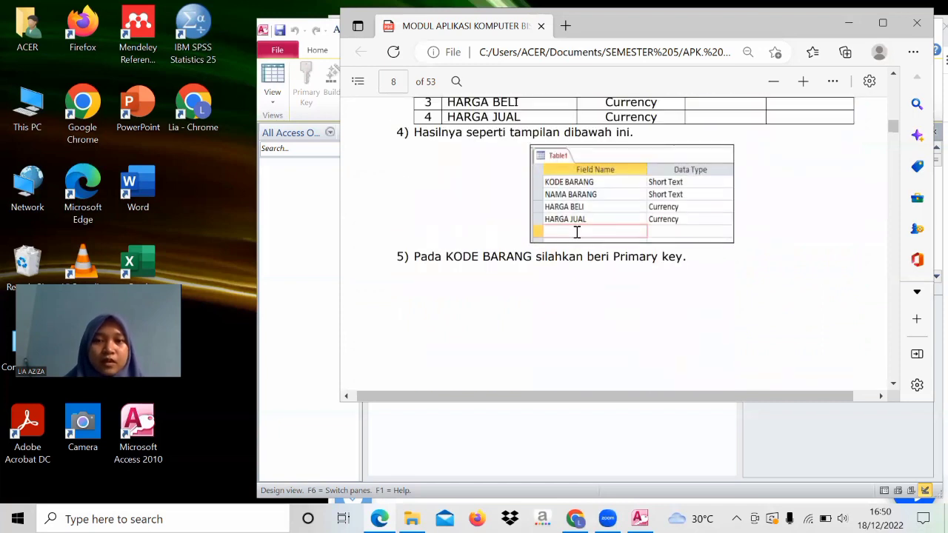
pyautogui.scroll(5, 585, 231)
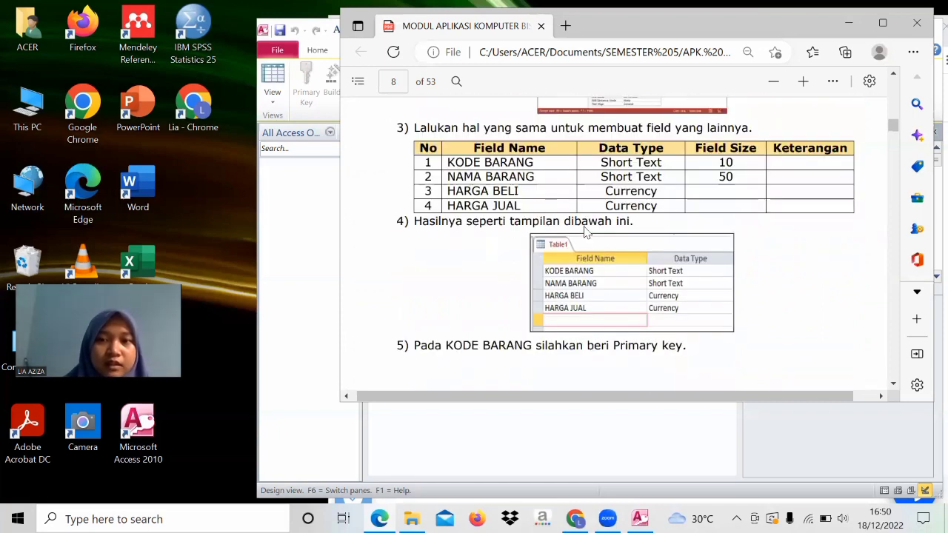
pyautogui.scroll(-15, 585, 231)
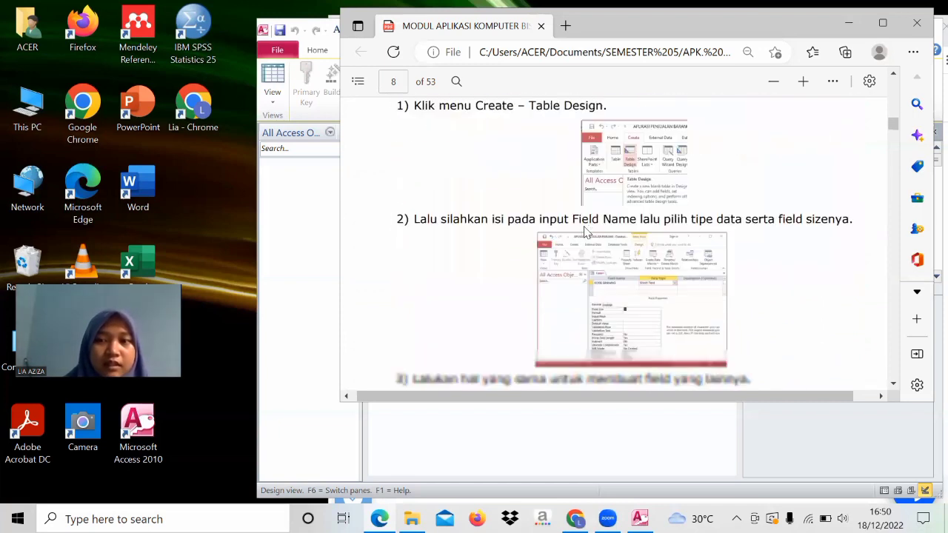
pyautogui.scroll(-3, 585, 231)
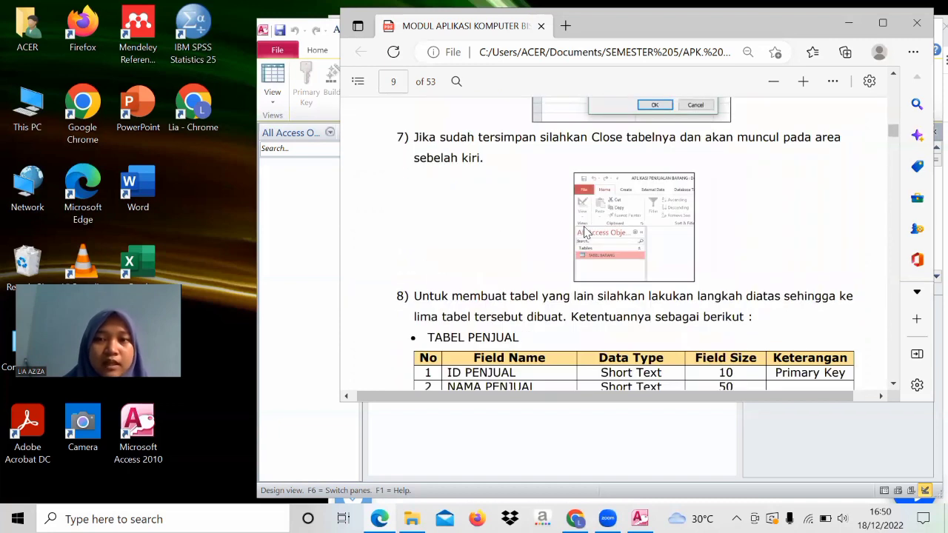
pyautogui.scroll(5, 585, 232)
pyautogui.scroll(3, 585, 232)
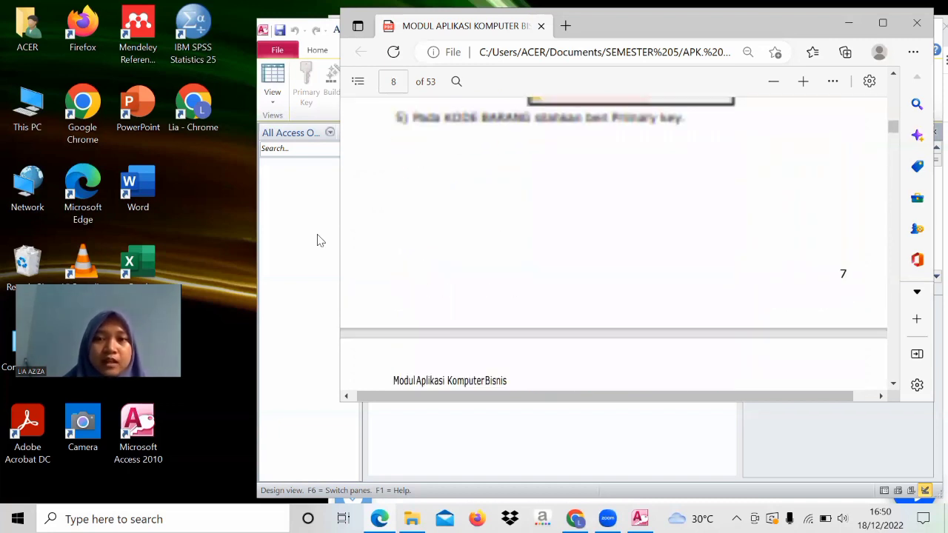
pyautogui.scroll(3, 468, 200)
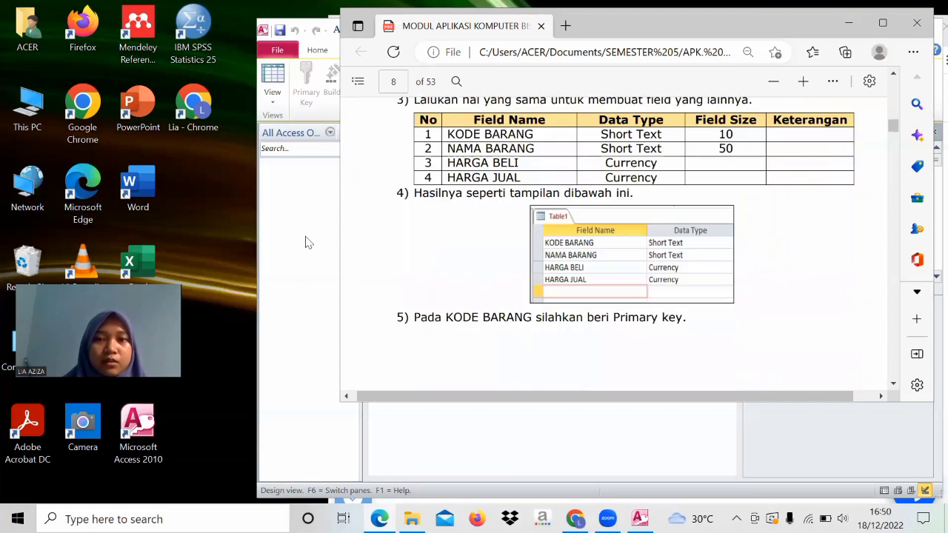
pyautogui.scroll(1, 438, 169)
# Step: Switch back to Access and add a "kode barang" field with data type Text and field size 10
pyautogui.hotkey('alt', 'Tab')
pyautogui.write('kode barang')
pyautogui.click(559, 164)
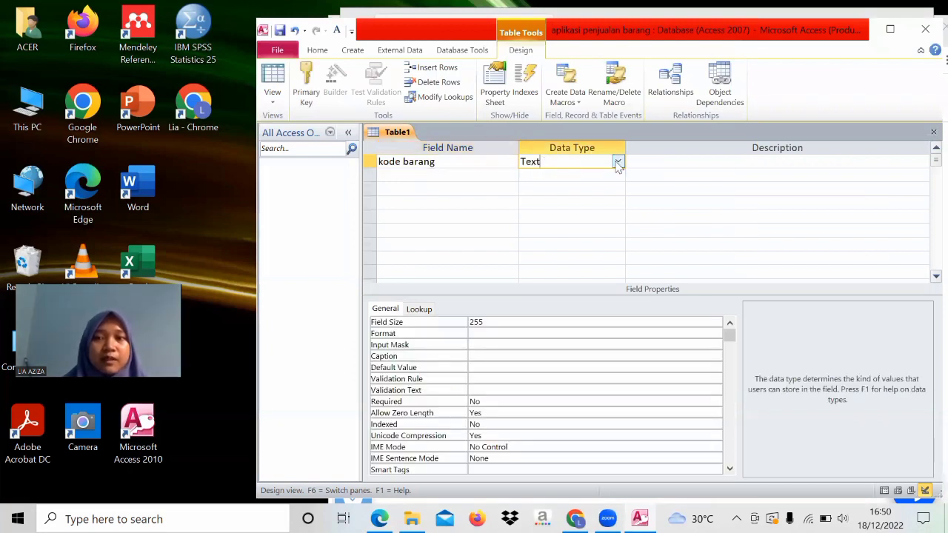
pyautogui.click(617, 162)
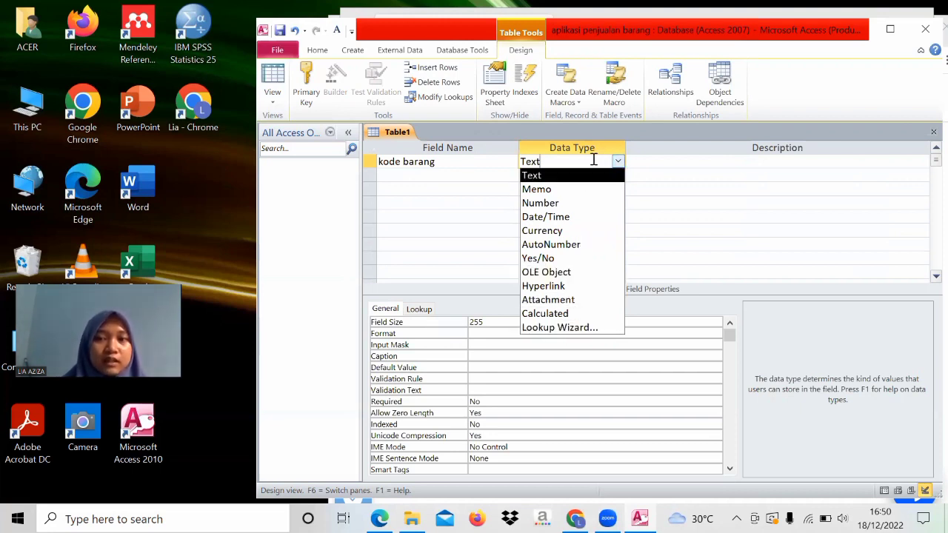
pyautogui.click(497, 318)
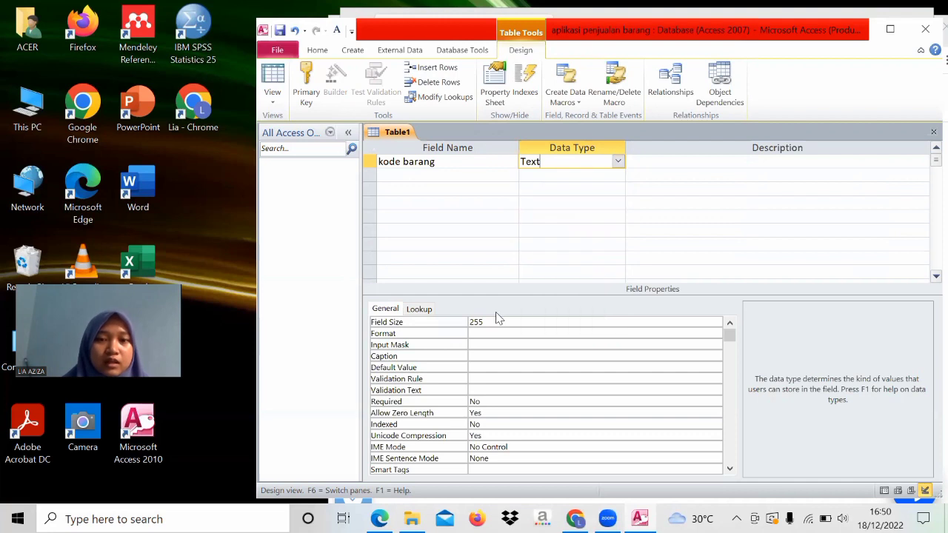
pyautogui.click(489, 322)
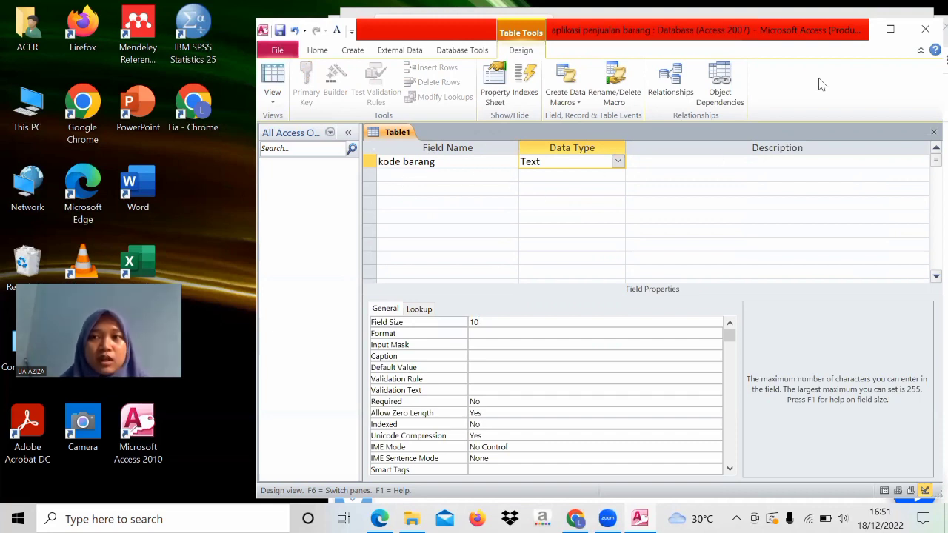
# Step: Check the module's field list, open the MODUL 123 - Copy sales database from File Explorer, and dismiss the activation wizard
pyautogui.click(636, 13)
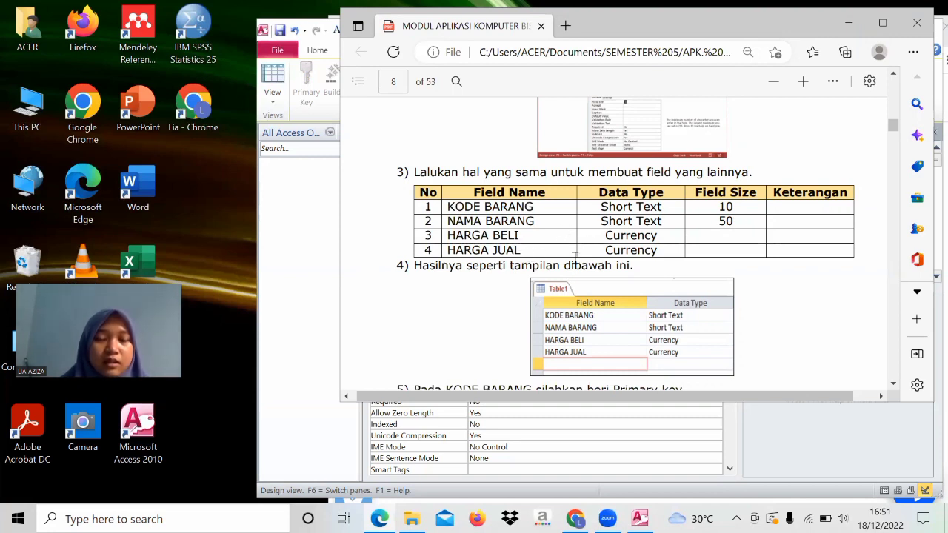
pyautogui.click(407, 519)
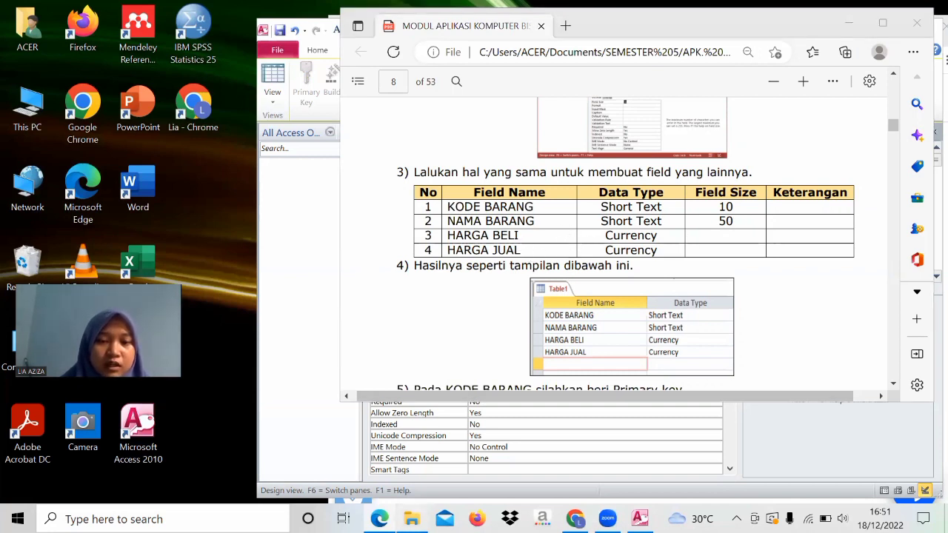
pyautogui.click(761, 254)
pyautogui.doubleClick(761, 254)
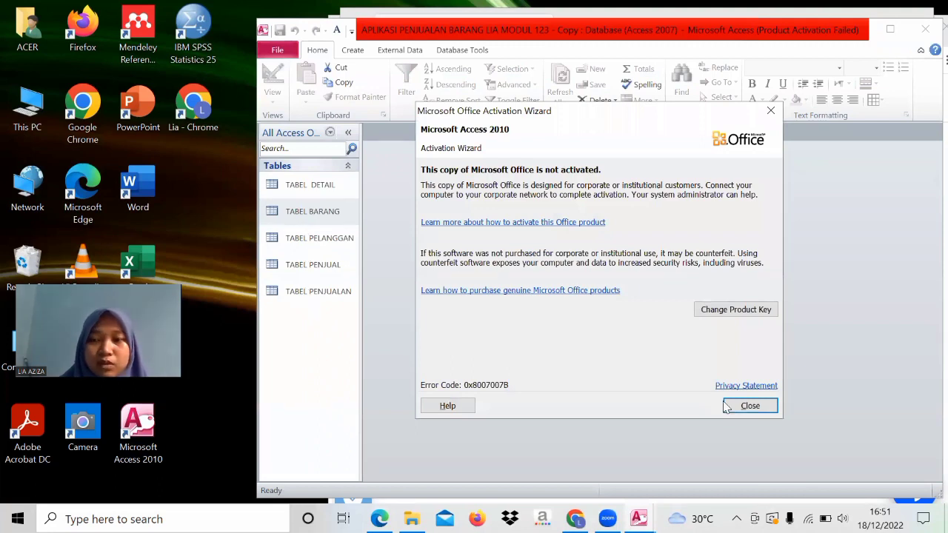
pyautogui.click(749, 406)
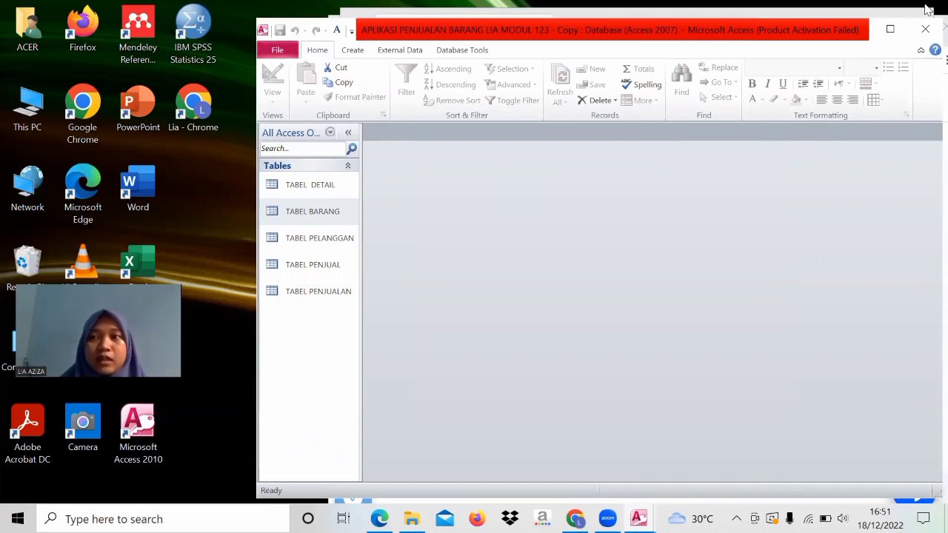
# Step: Close the MODUL 123 - Copy database and the aplikasi penjualan barang database with its Table1 design
pyautogui.click(890, 30)
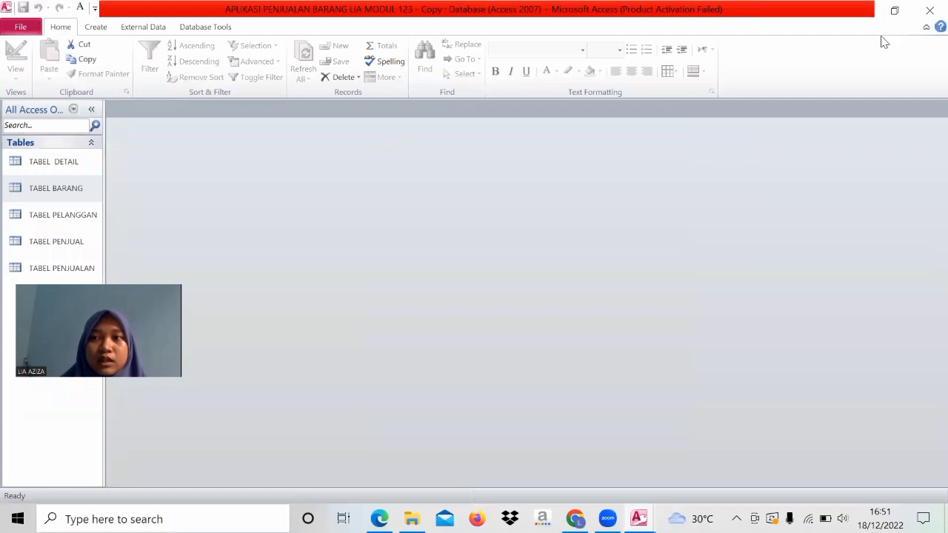
pyautogui.click(927, 17)
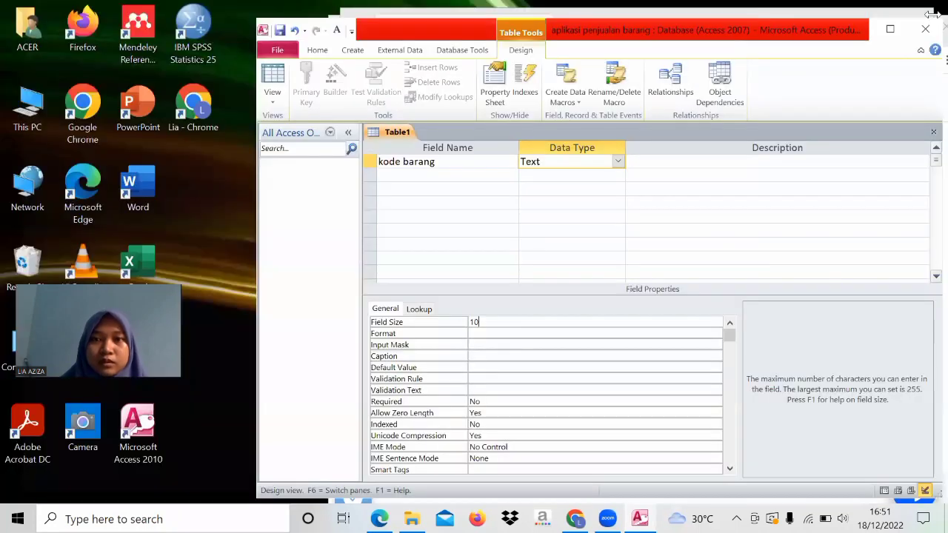
pyautogui.click(924, 31)
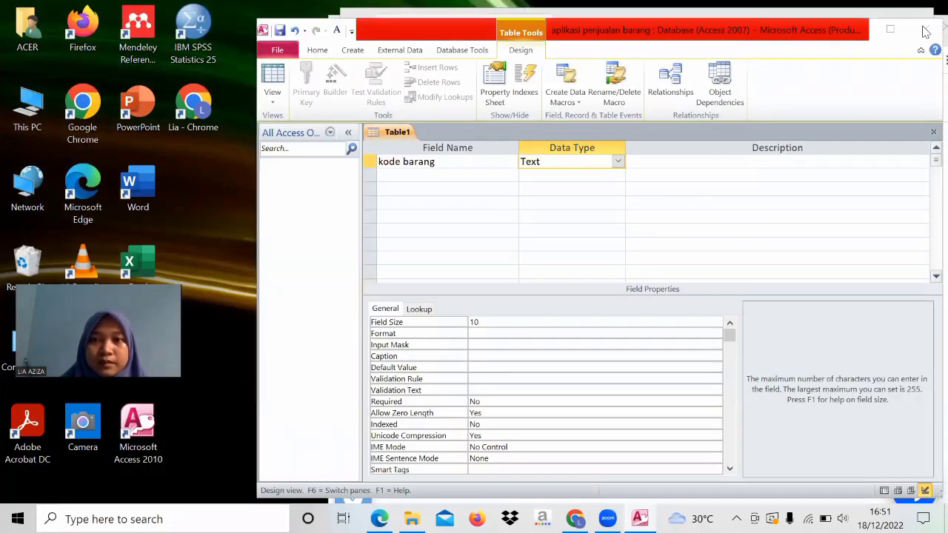
pyautogui.click(478, 295)
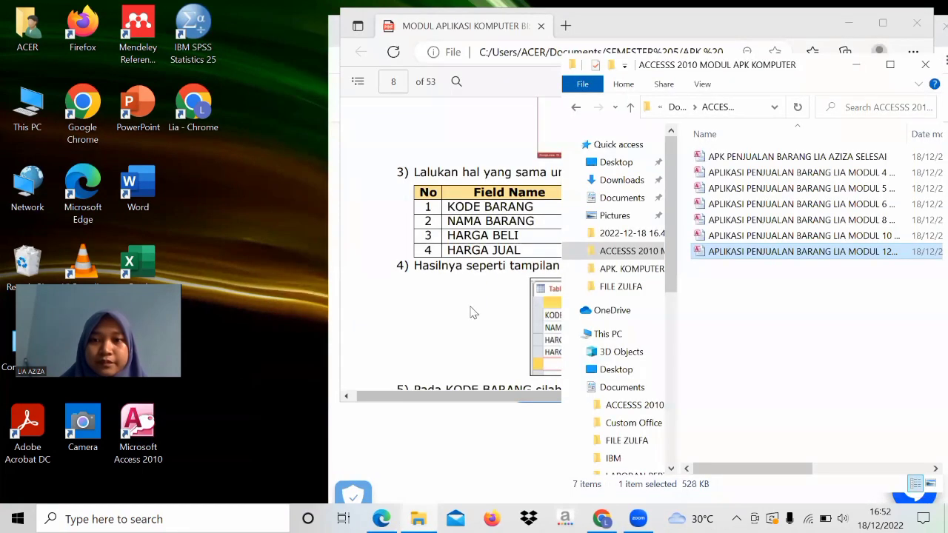
# Step: Switch to the PDF module in Edge and review the example table design and primary key instruction for TABEL BARANG
pyautogui.click(474, 312)
pyautogui.scroll(-5, 564, 314)
pyautogui.scroll(2, 564, 314)
pyautogui.scroll(1, 563, 314)
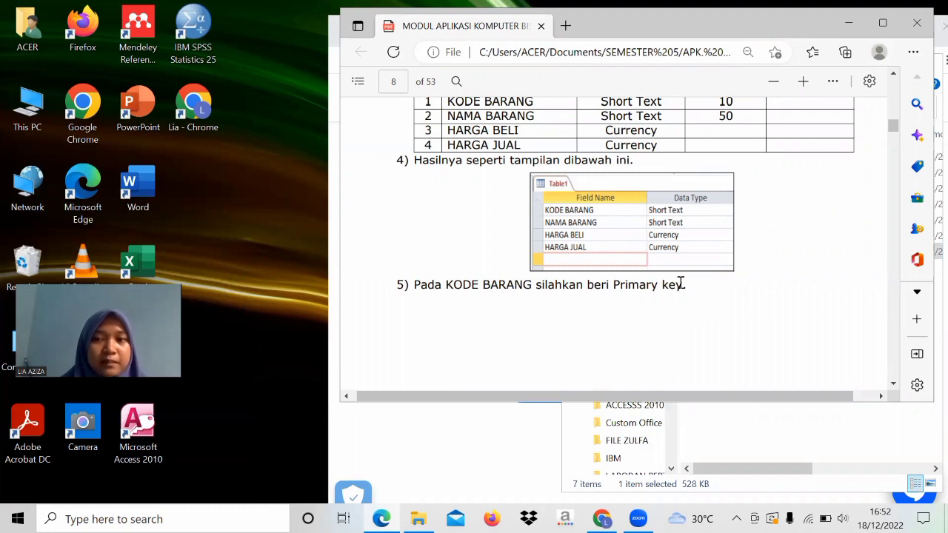
# Step: Reopen the MODUL 123 - Copy database from File Explorer, show TABEL BARANG in Design View and dismiss the activation wizard
pyautogui.click(524, 446)
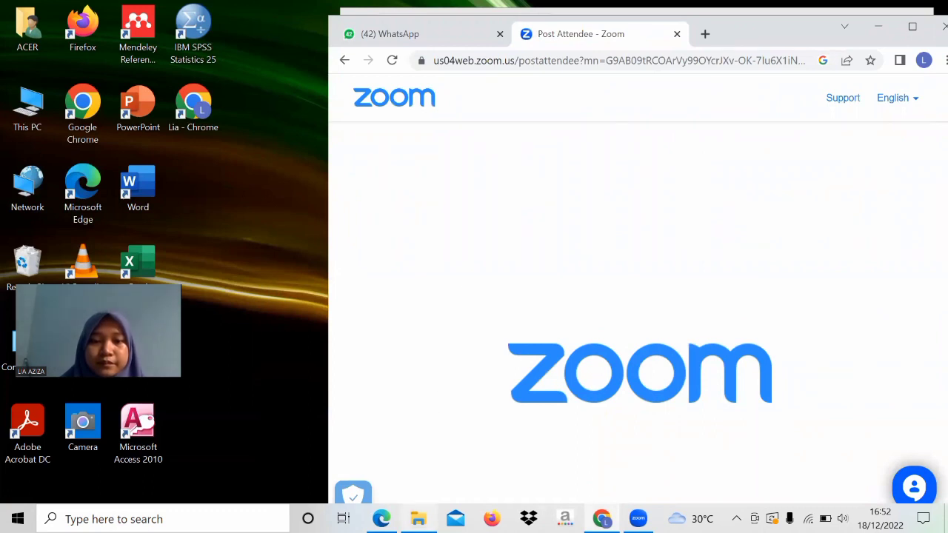
pyautogui.click(418, 519)
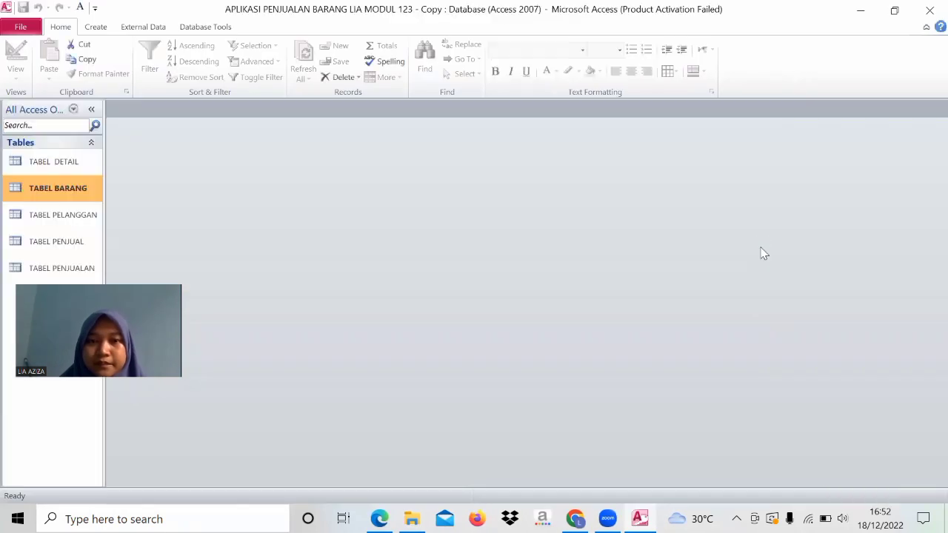
pyautogui.rightClick(74, 186)
pyautogui.click(96, 207)
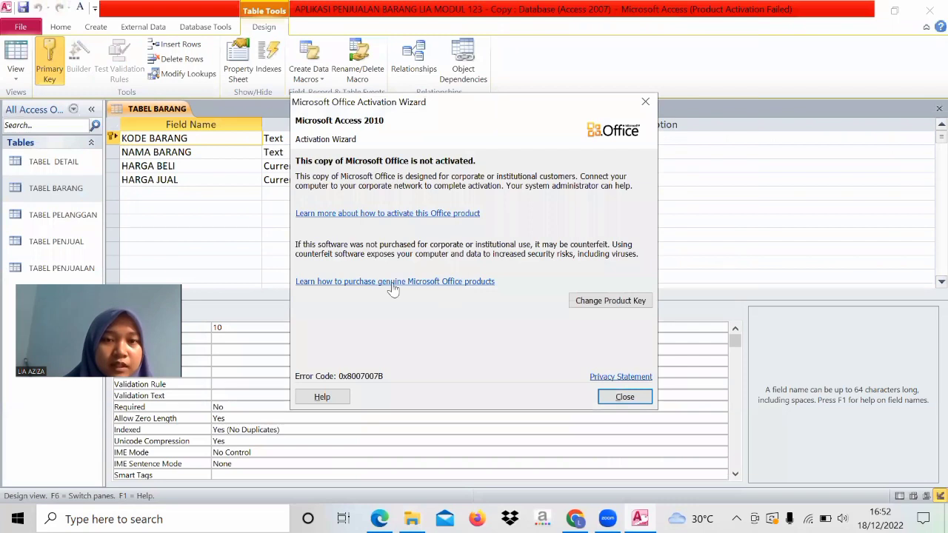
pyautogui.click(624, 398)
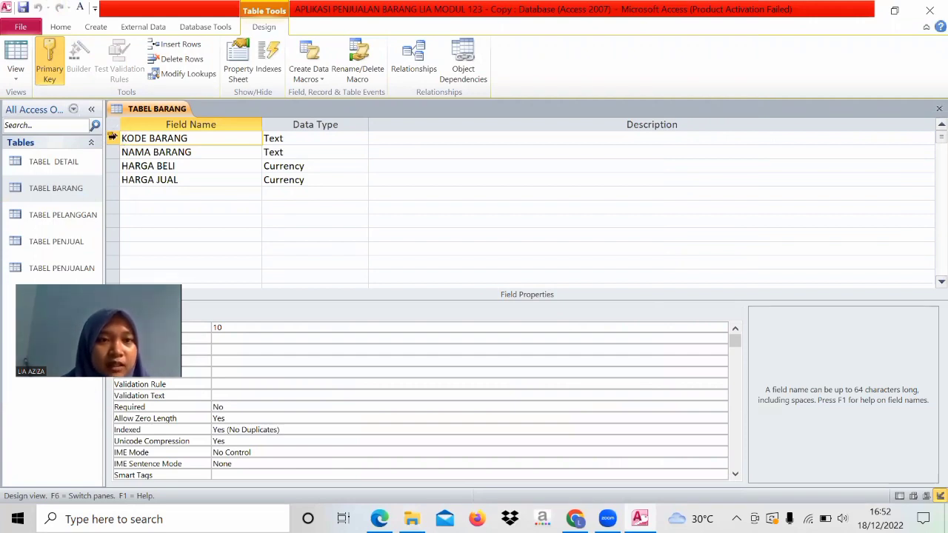
# Step: Open TABEL DETAIL and TABEL PELANGGAN in Design View to examine their fields and data types
pyautogui.click(76, 168)
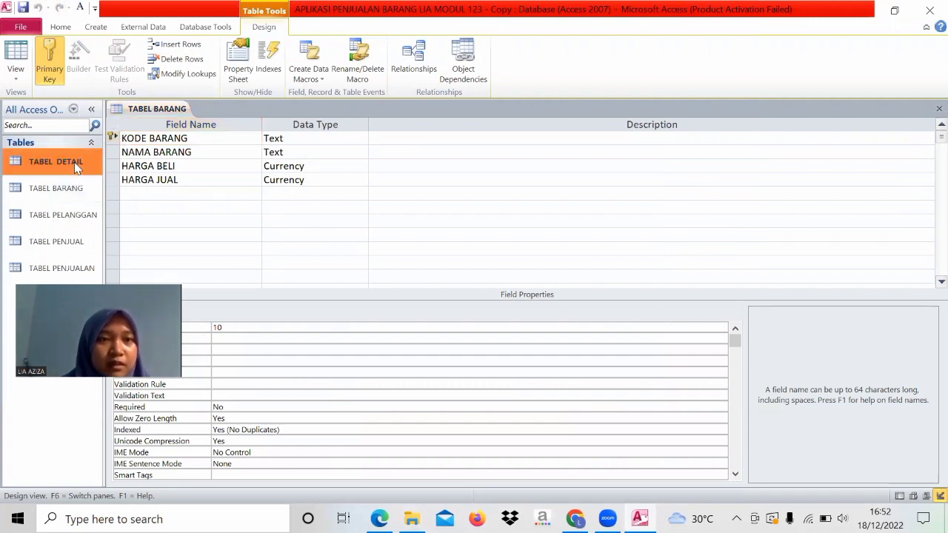
pyautogui.rightClick(77, 167)
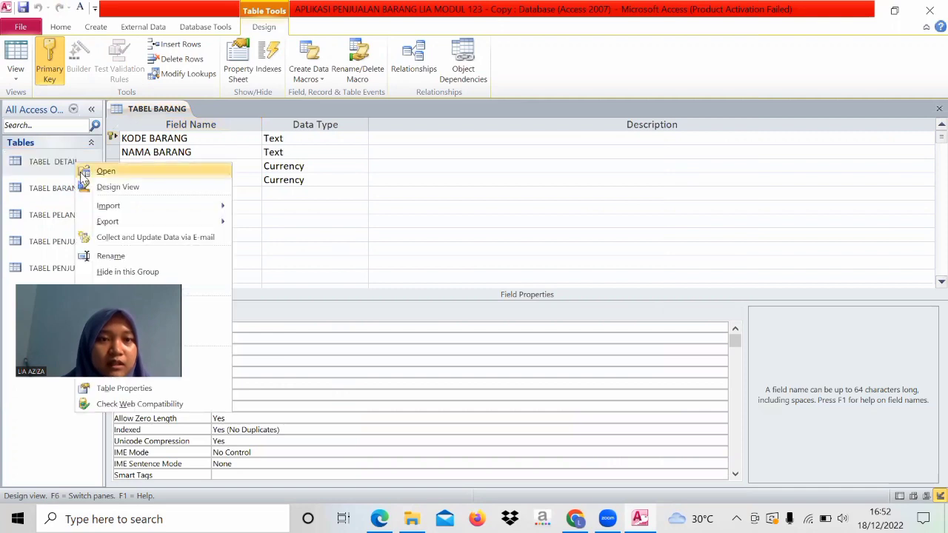
pyautogui.click(117, 187)
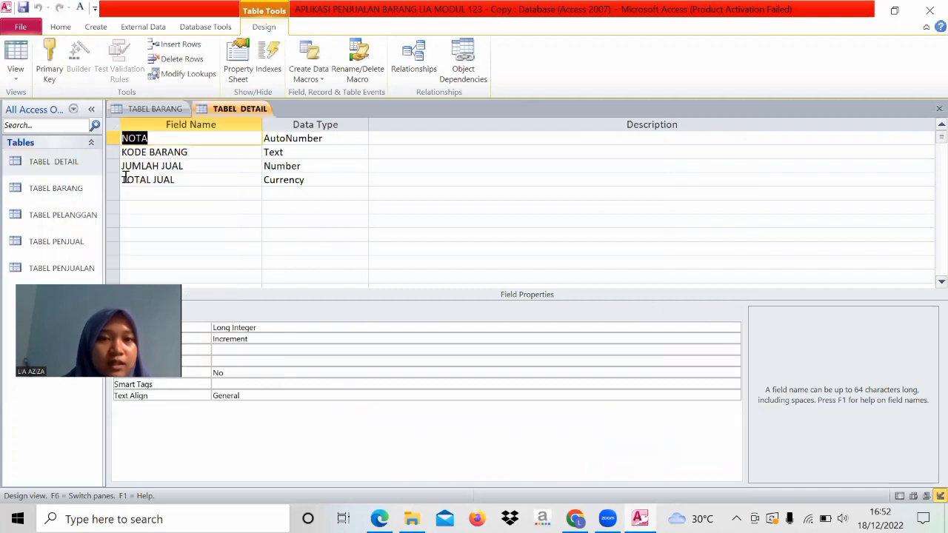
pyautogui.click(81, 215)
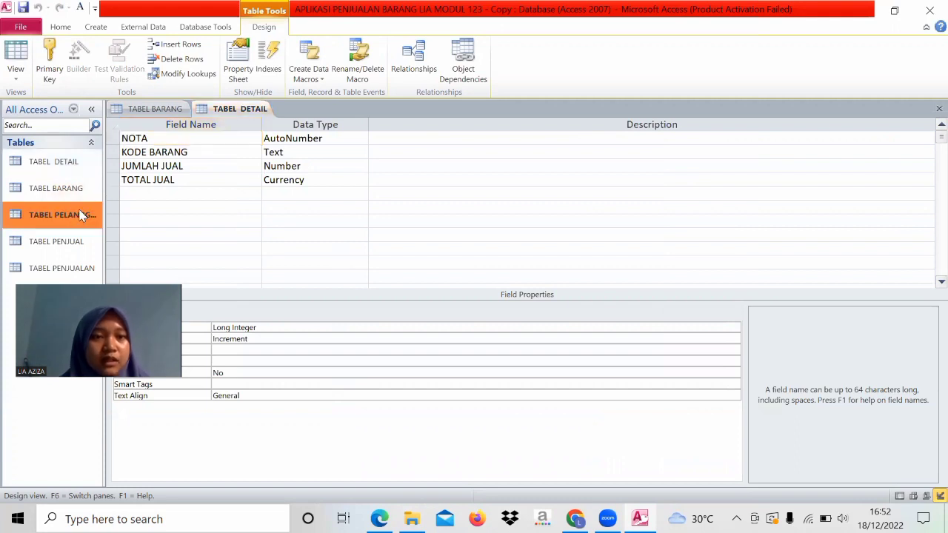
pyautogui.rightClick(82, 215)
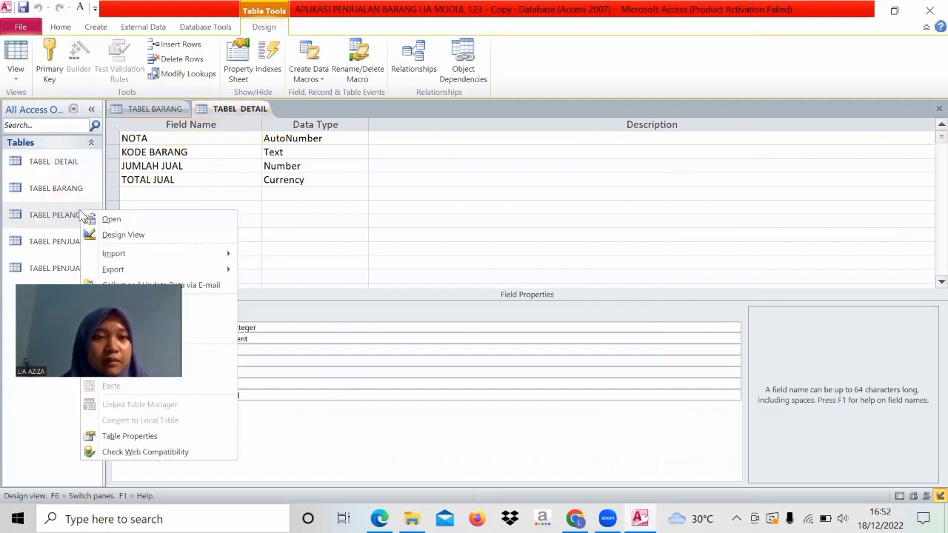
pyautogui.click(108, 236)
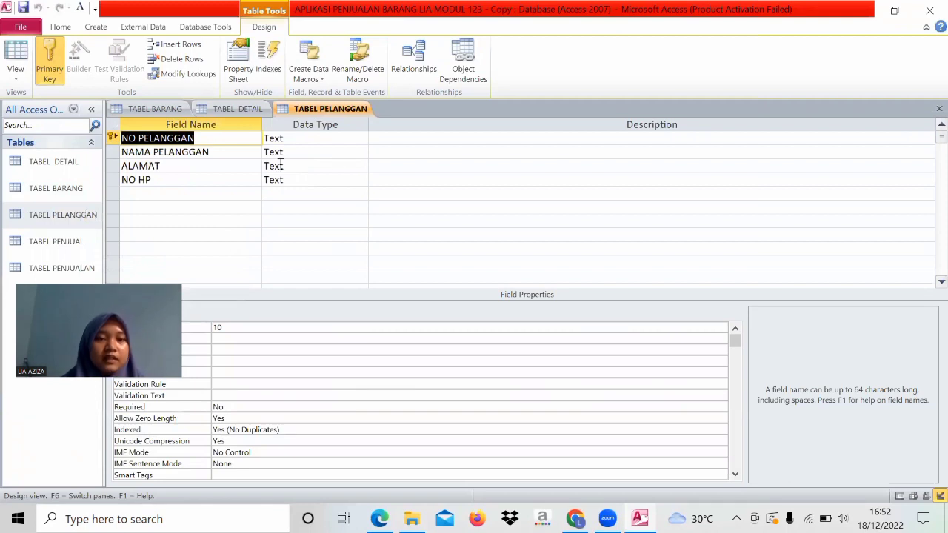
# Step: Close the three open table designs and the MODUL 123 - Copy database
pyautogui.click(939, 109)
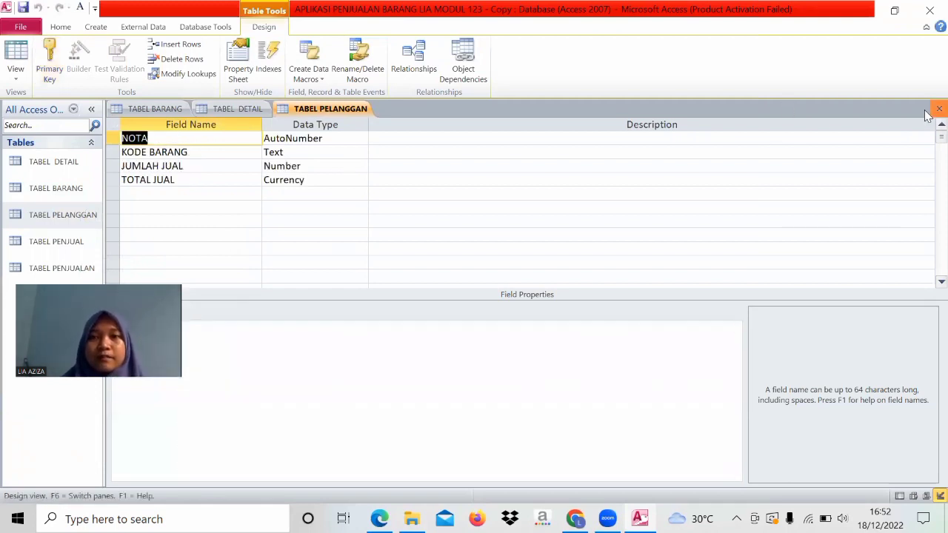
pyautogui.click(926, 111)
pyautogui.click(925, 111)
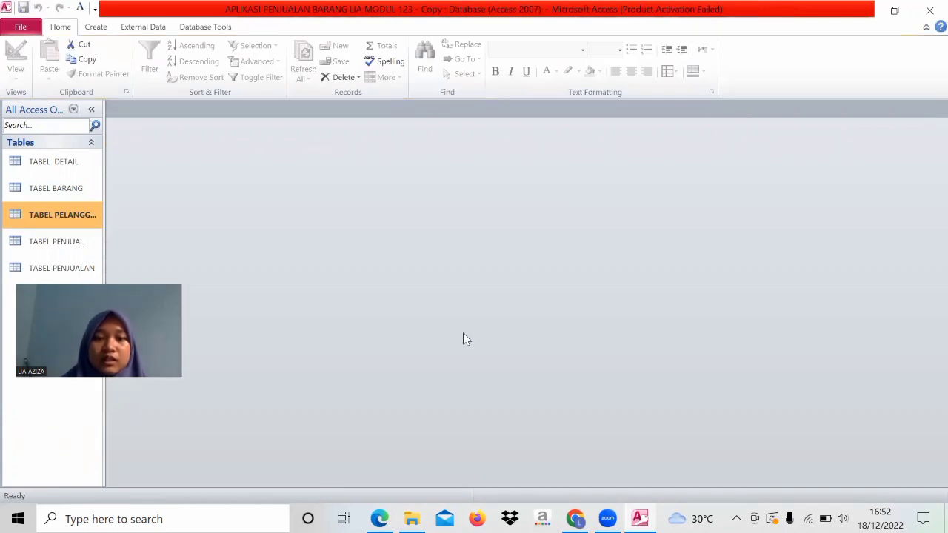
pyautogui.click(896, 11)
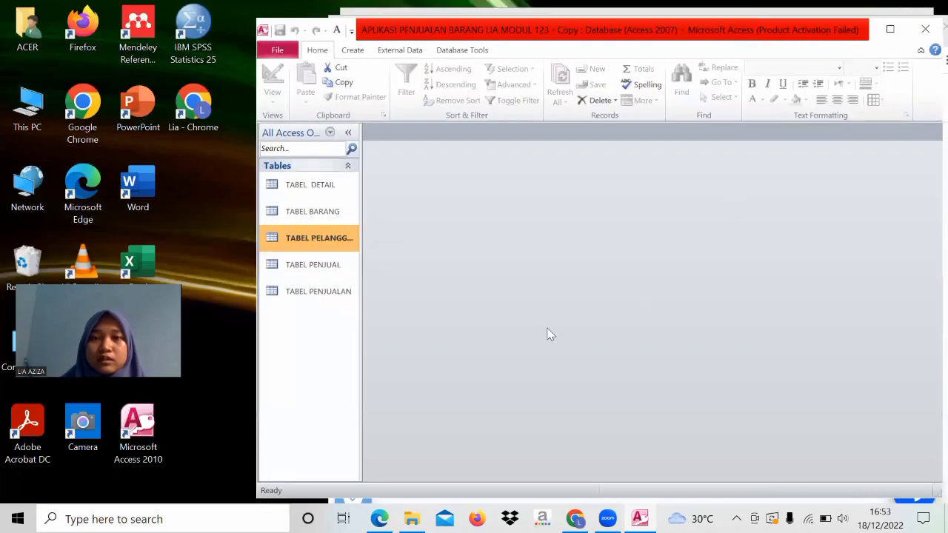
pyautogui.click(922, 31)
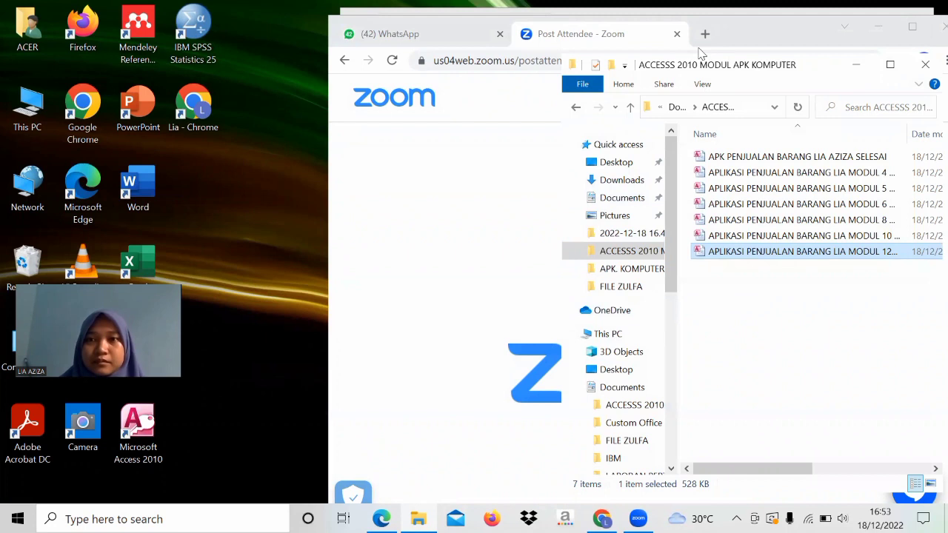
# Step: Switch to the PDF module in Edge and find the MODUL 4 section on creating relationships on page 12
pyautogui.hotkey('alt', 'Tab')
pyautogui.scroll(-3, 623, 280)
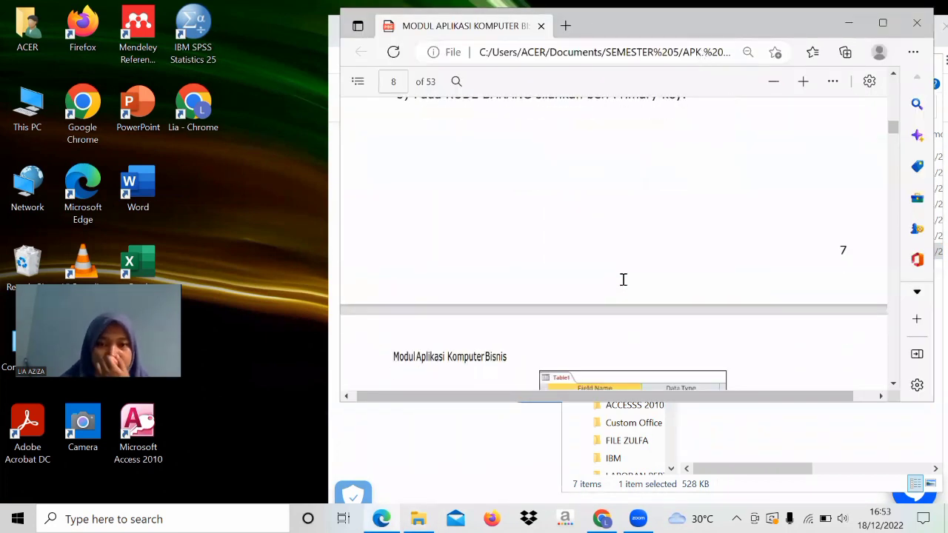
pyautogui.scroll(-10, 624, 279)
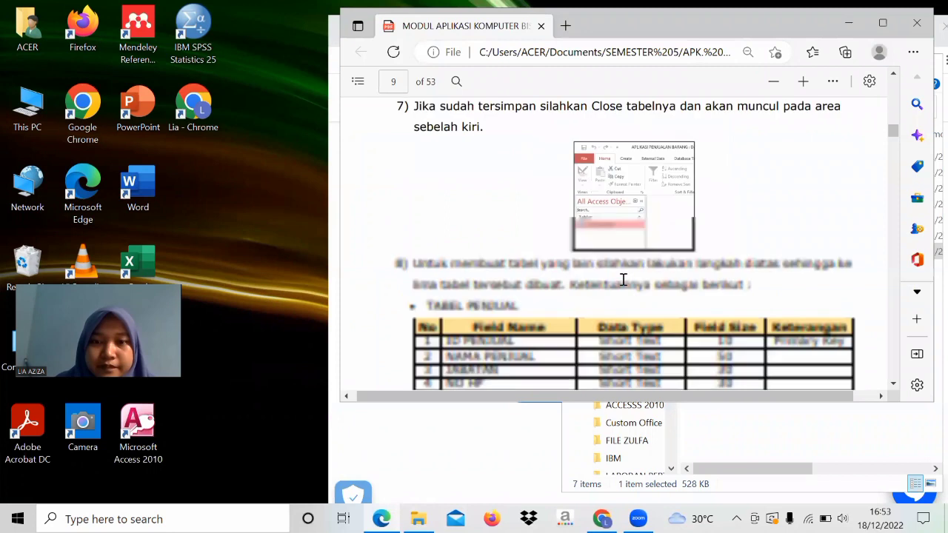
pyautogui.scroll(-10, 623, 280)
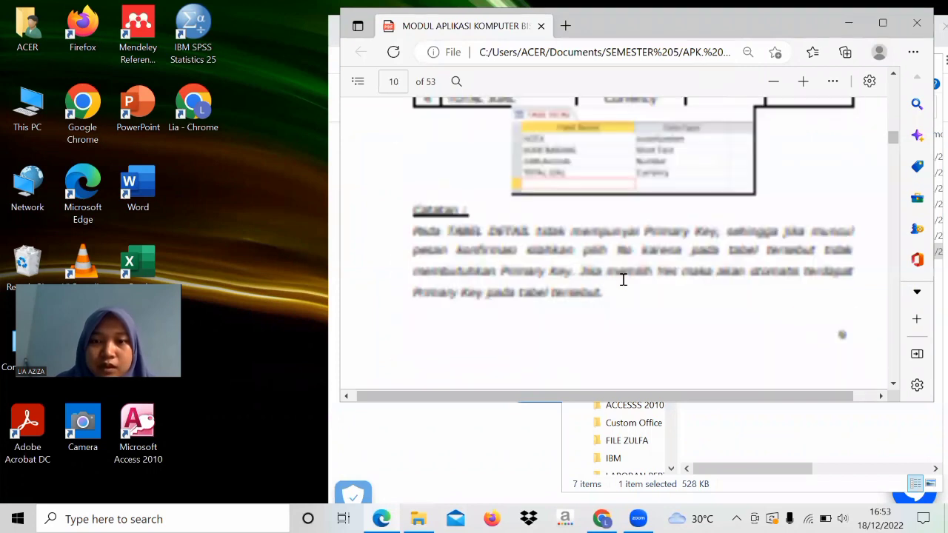
pyautogui.scroll(-5, 624, 279)
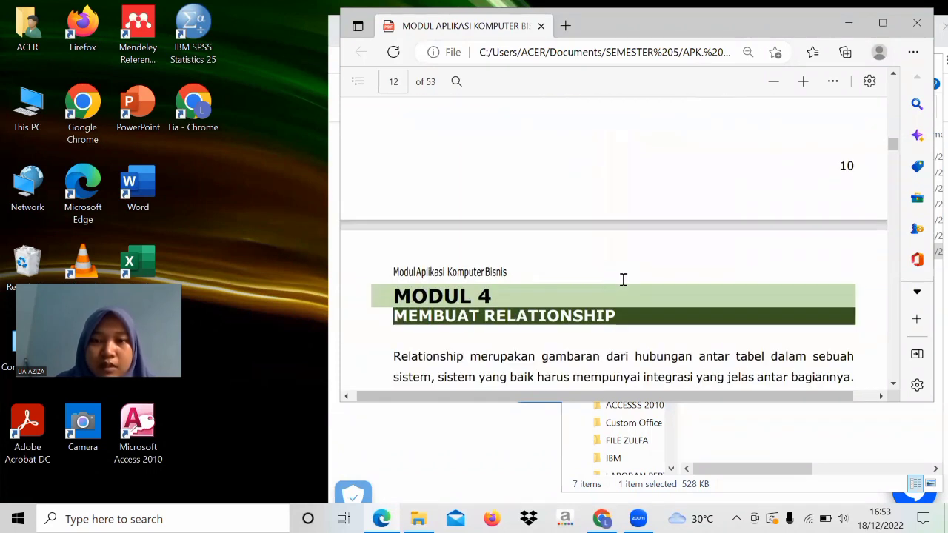
# Step: Read the module's introduction to relationships and its instructions for opening Relationships and adding all the tables
pyautogui.scroll(-2, 624, 279)
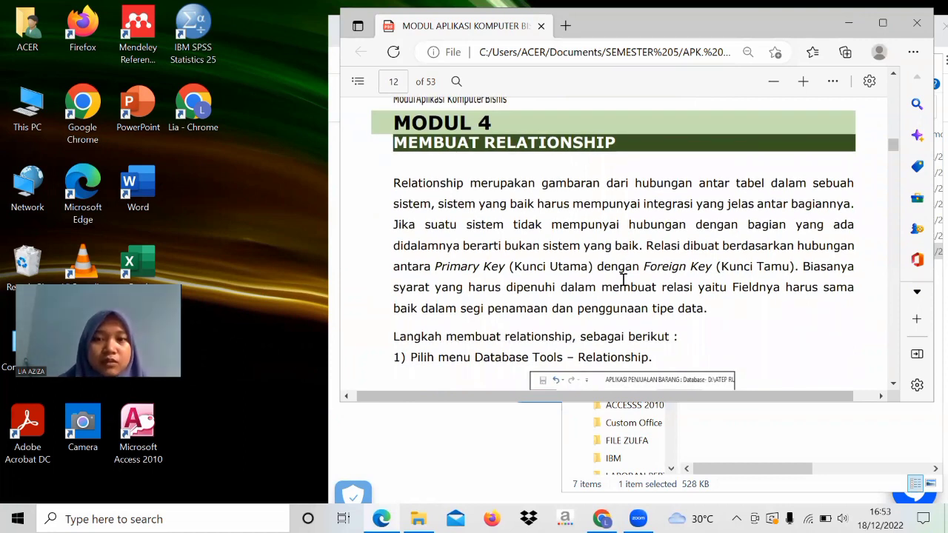
pyautogui.scroll(-3, 623, 279)
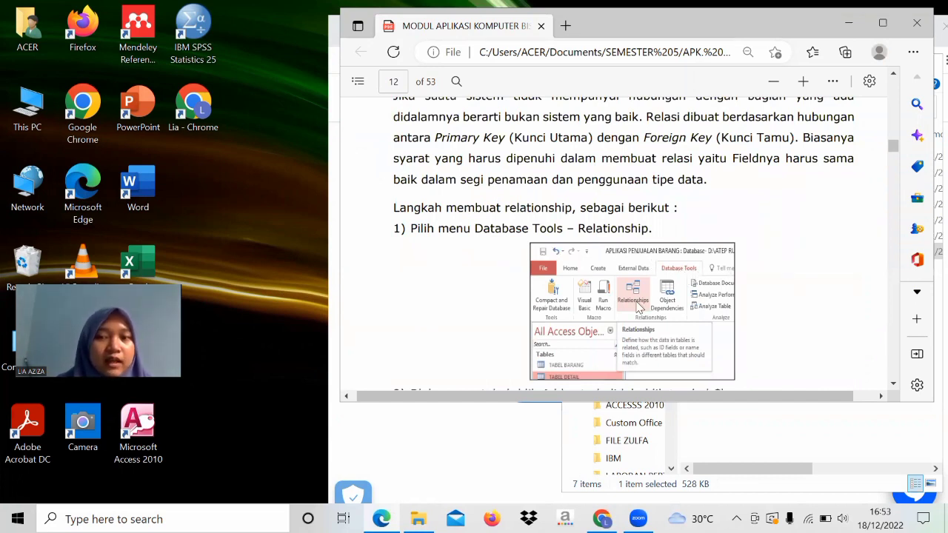
pyautogui.scroll(-2, 639, 308)
pyautogui.scroll(-2, 637, 308)
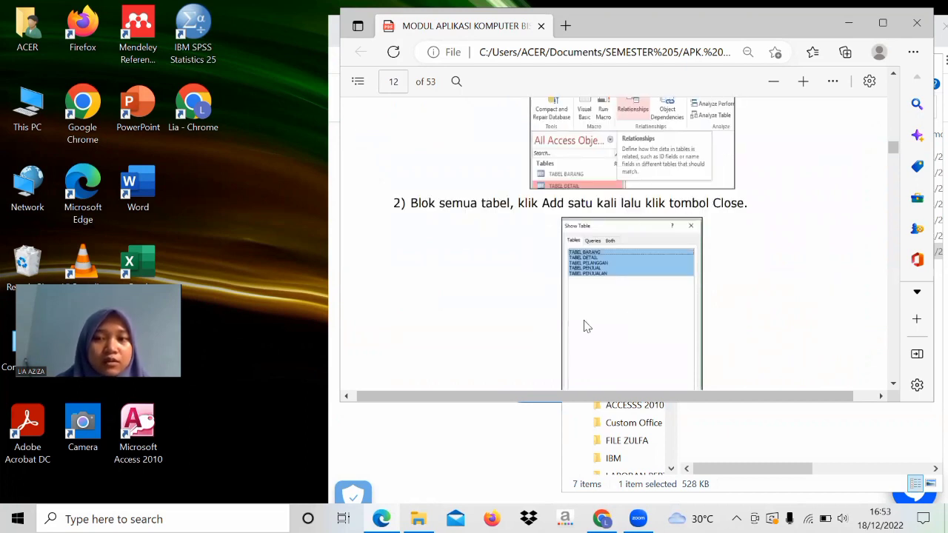
pyautogui.scroll(-2, 584, 326)
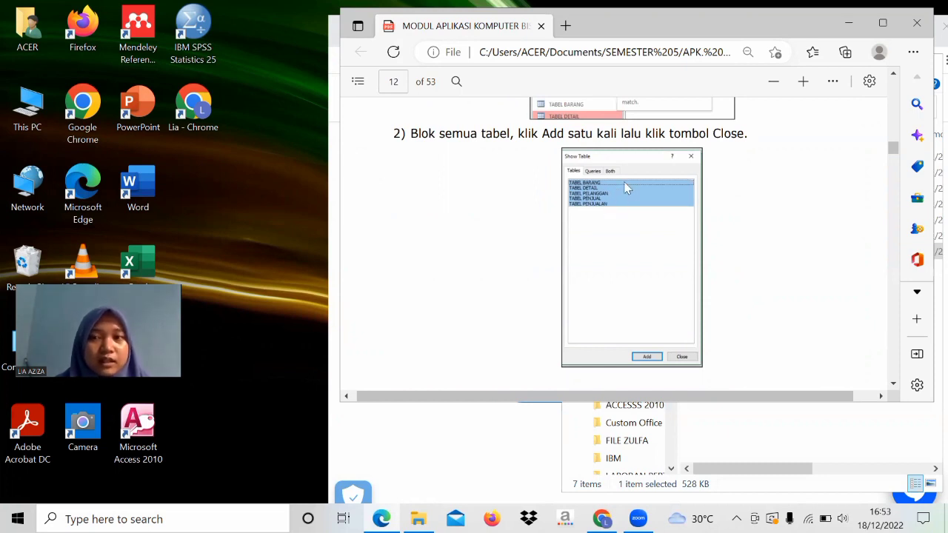
pyautogui.scroll(-5, 630, 194)
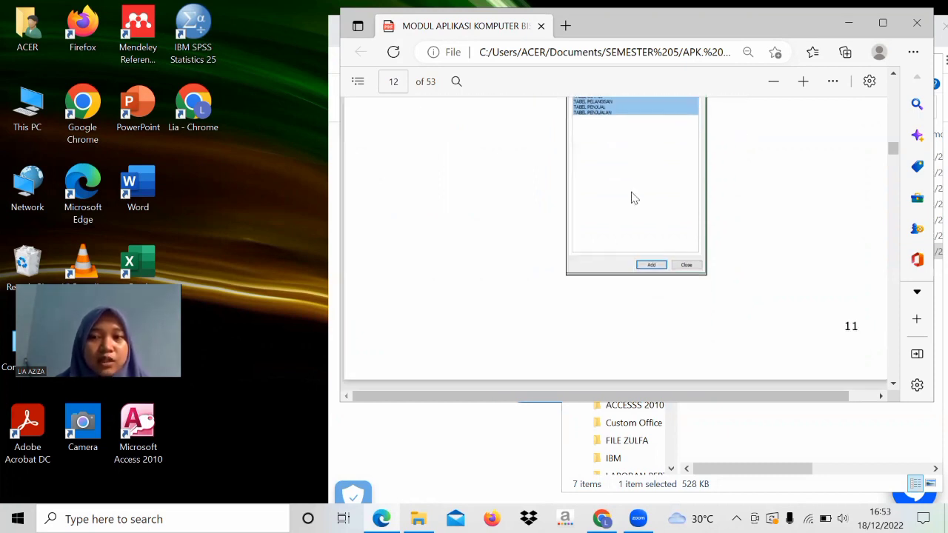
# Step: Read the MODUL 4 steps on arranging the tables, linking key fields with Enforce Referential Integrity, and the finished relationship diagram on page 15
pyautogui.scroll(-1, 630, 196)
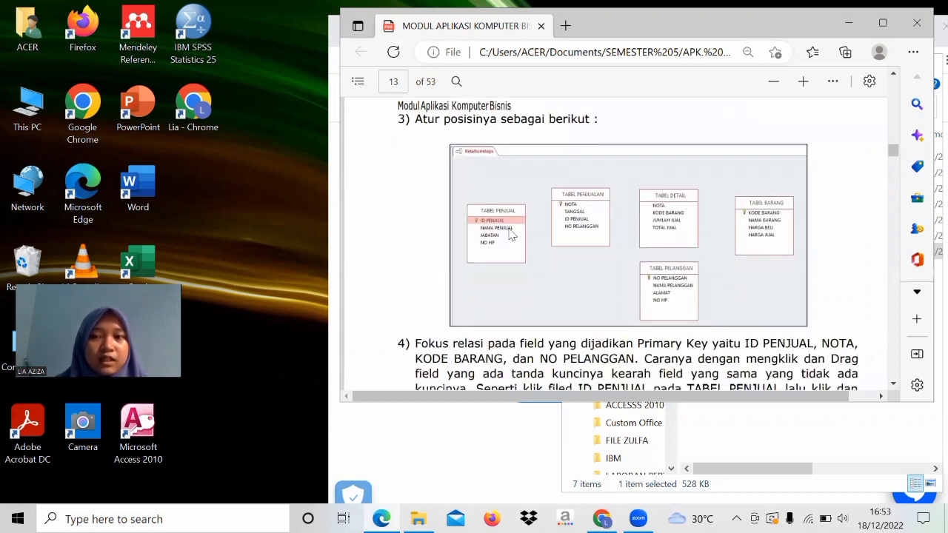
pyautogui.scroll(5, 571, 222)
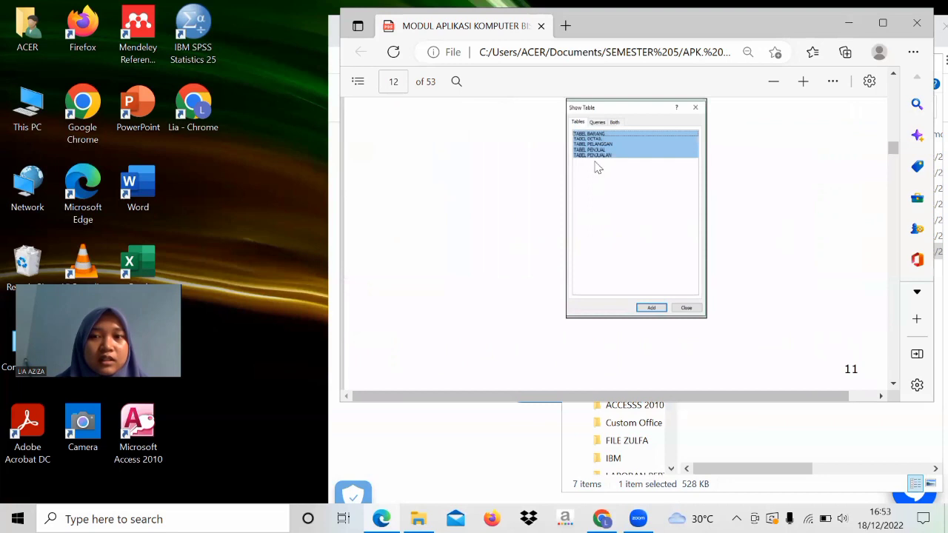
pyautogui.scroll(-5, 578, 211)
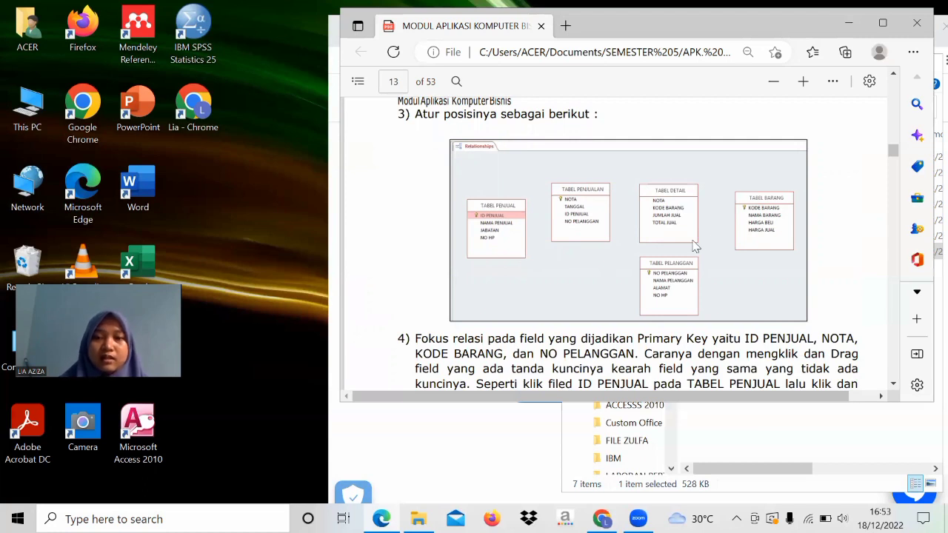
pyautogui.scroll(-4, 694, 245)
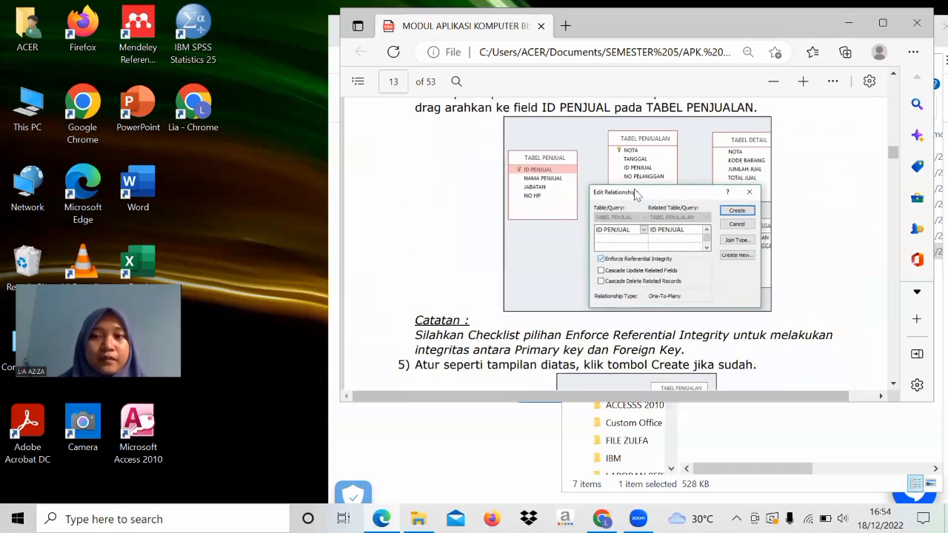
pyautogui.scroll(1, 485, 102)
pyautogui.scroll(-5, 485, 102)
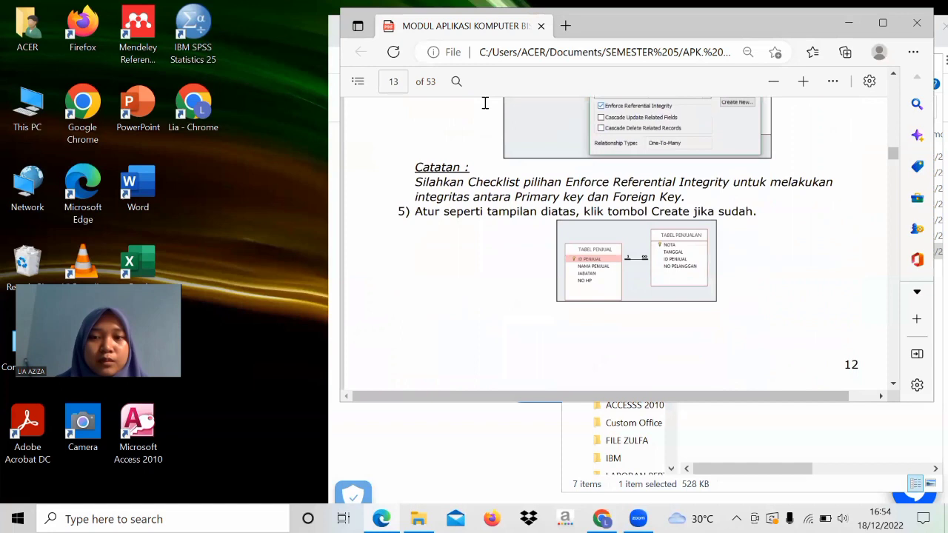
pyautogui.scroll(1, 485, 103)
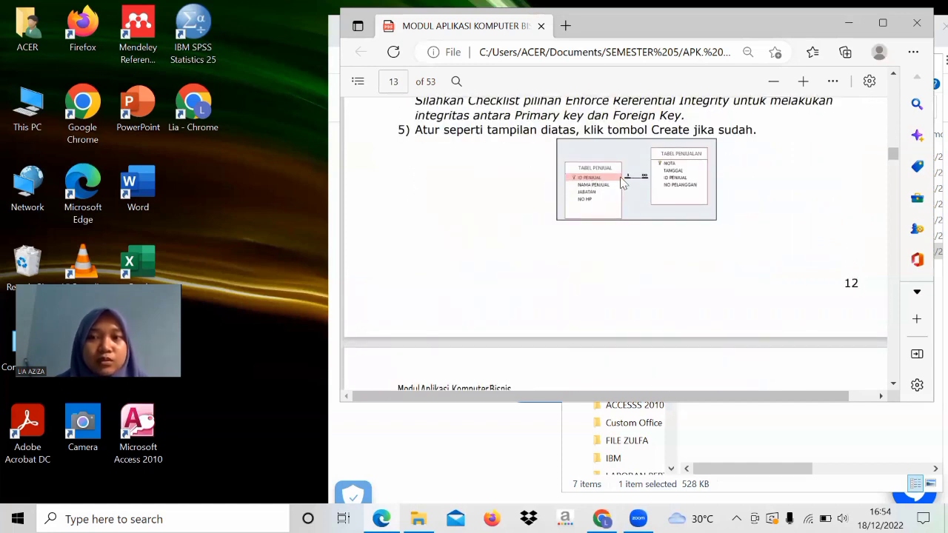
pyautogui.scroll(-5, 533, 220)
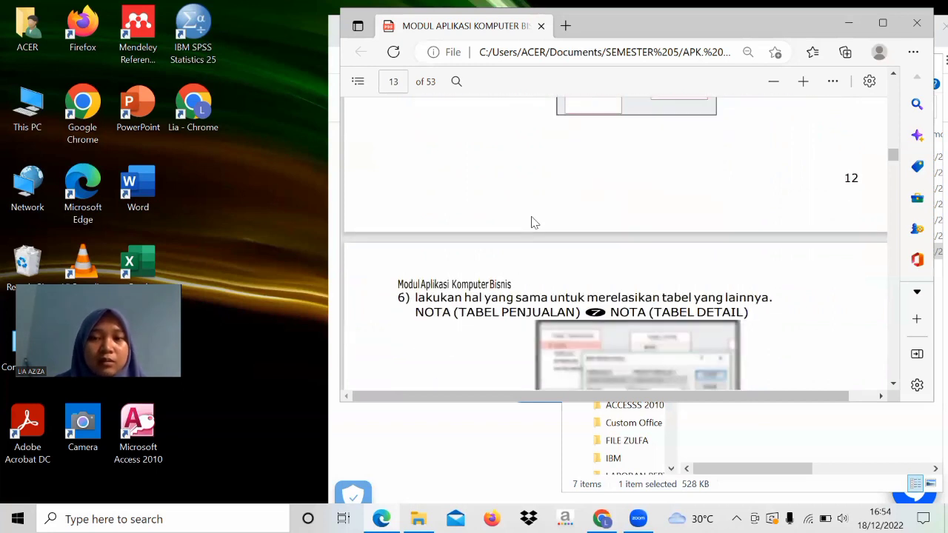
pyautogui.scroll(4, 533, 222)
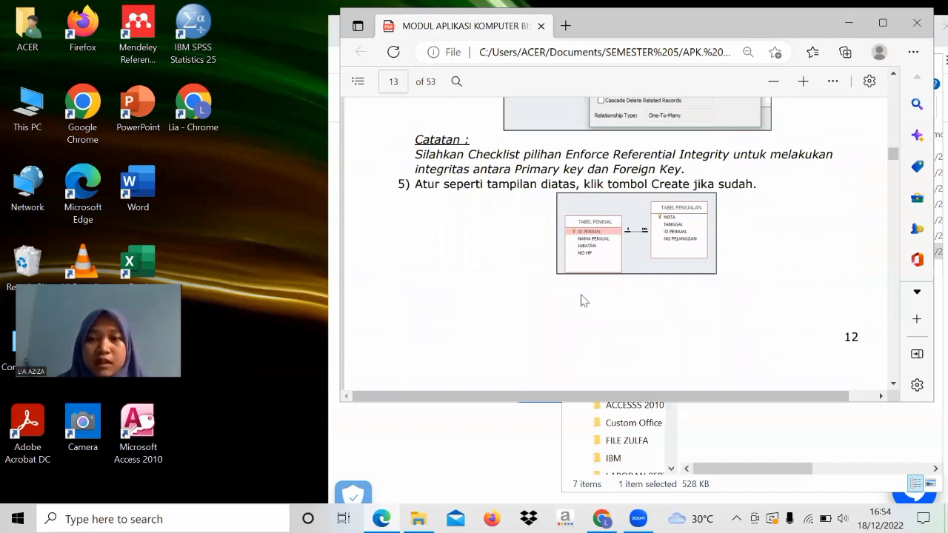
pyautogui.scroll(-15, 584, 300)
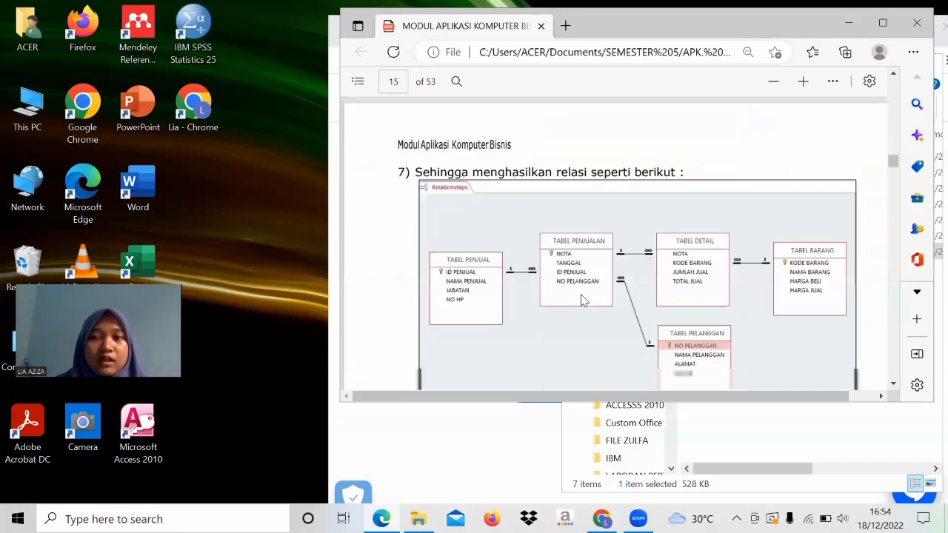
pyautogui.scroll(-2, 582, 300)
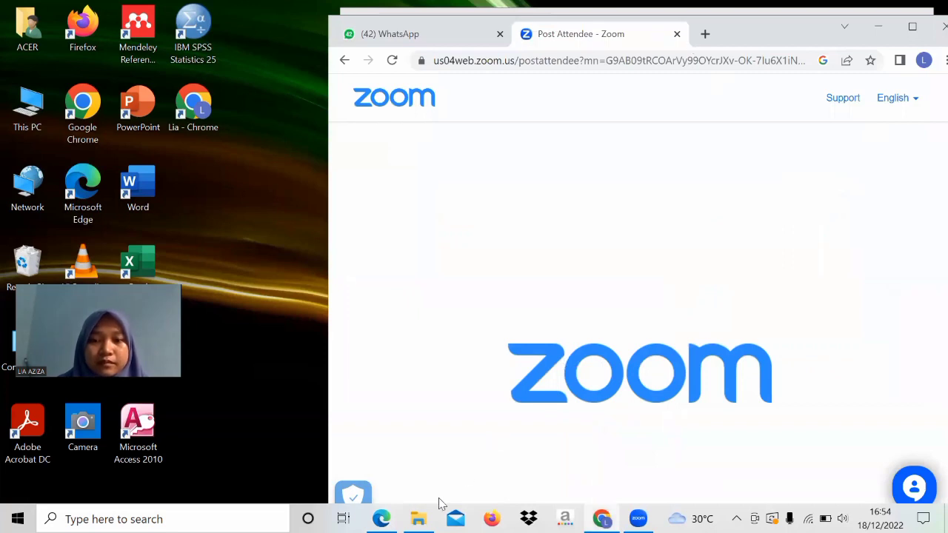
# Step: Open the MODUL 4 DAN 5 sales database from the ACCESSS 2010 MODUL APK KOMPUTER folder and dismiss the Activation Wizard
pyautogui.click(418, 518)
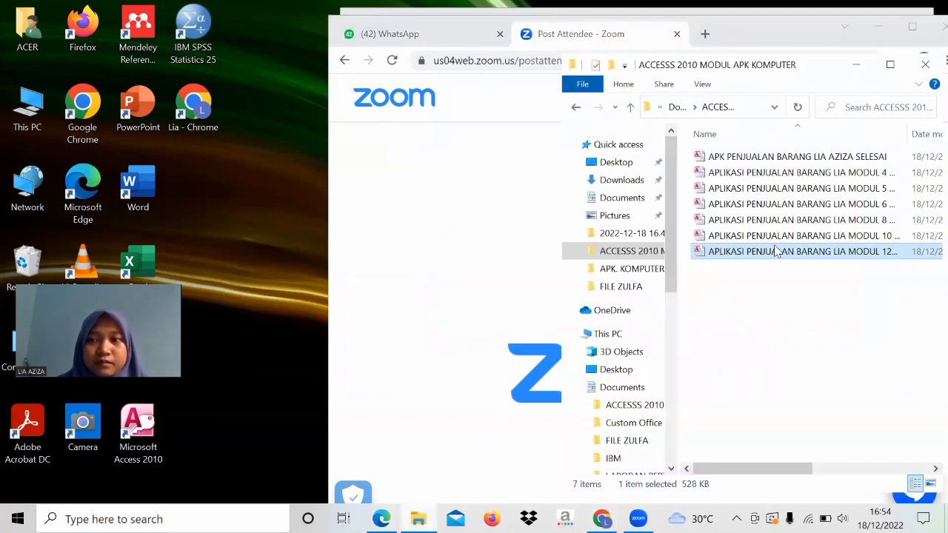
pyautogui.doubleClick(819, 174)
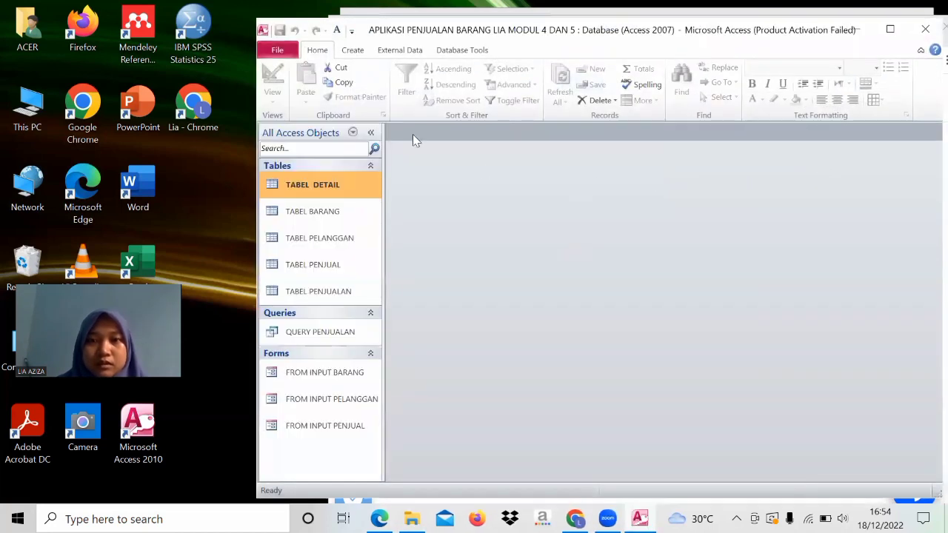
pyautogui.click(461, 50)
pyautogui.click(421, 79)
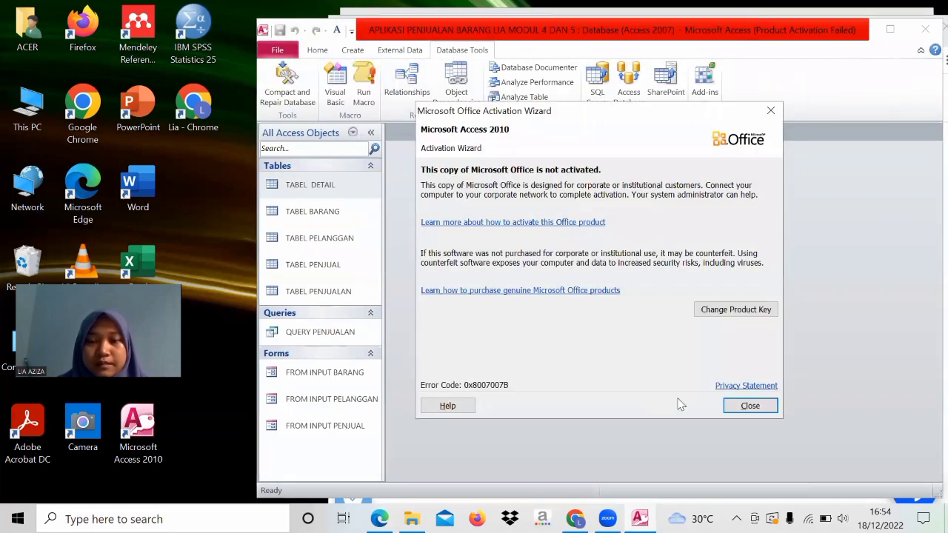
pyautogui.click(733, 409)
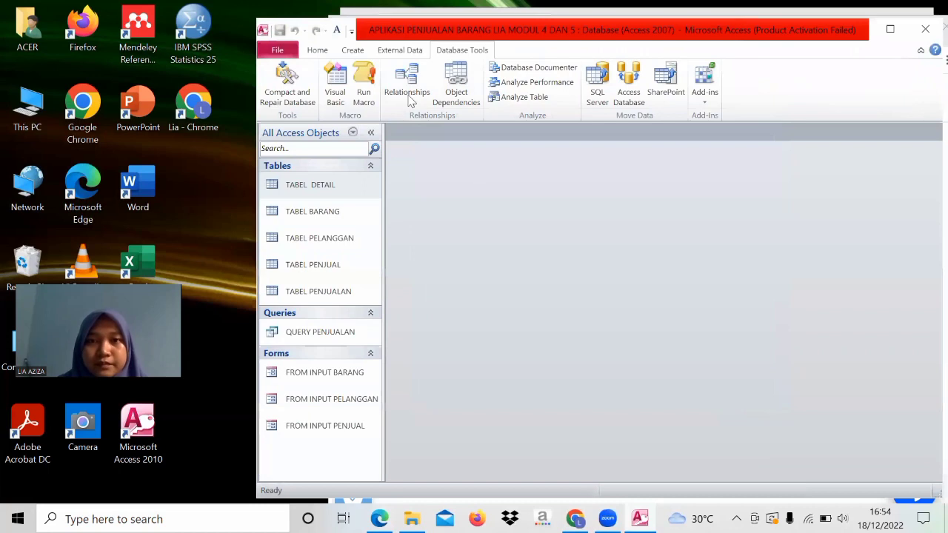
# Step: Examine the relationships between the database's tables in a maximized window, and close the database
pyautogui.click(403, 84)
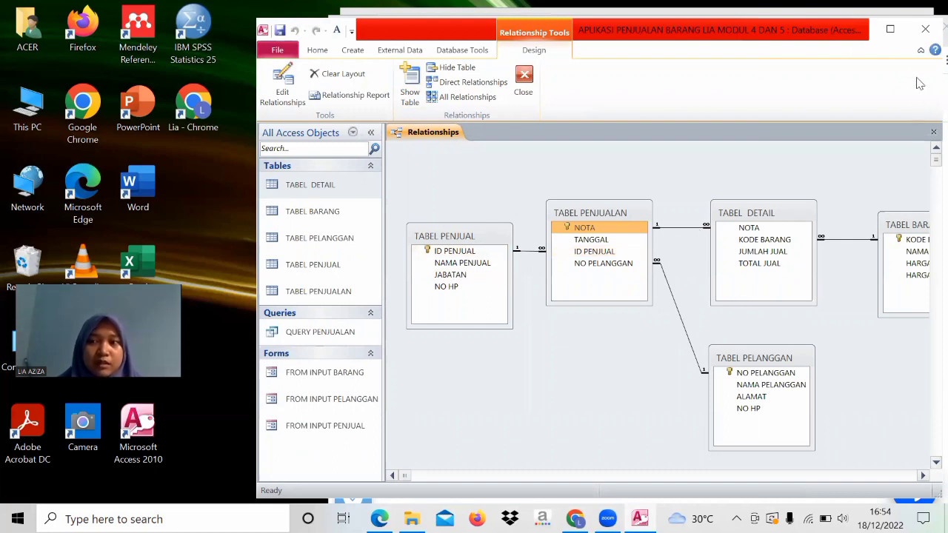
pyautogui.click(890, 31)
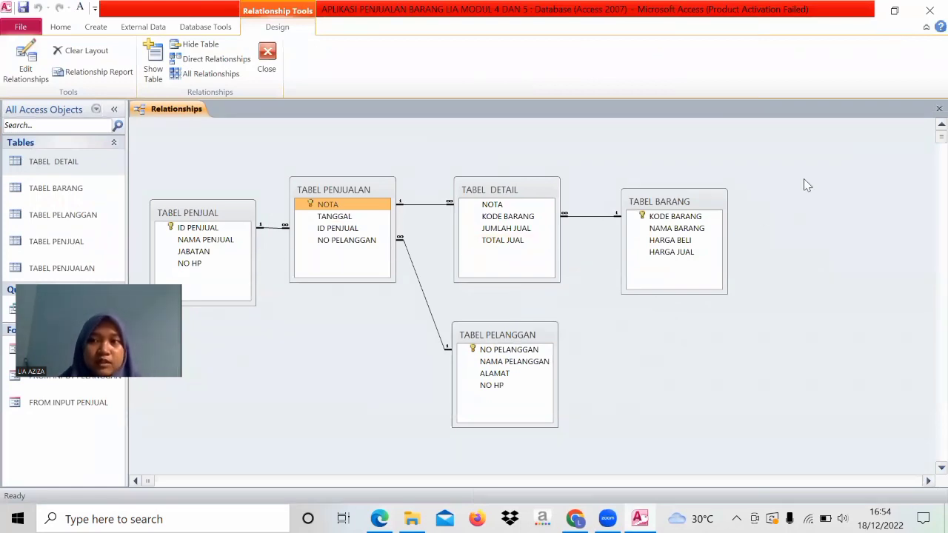
pyautogui.click(927, 12)
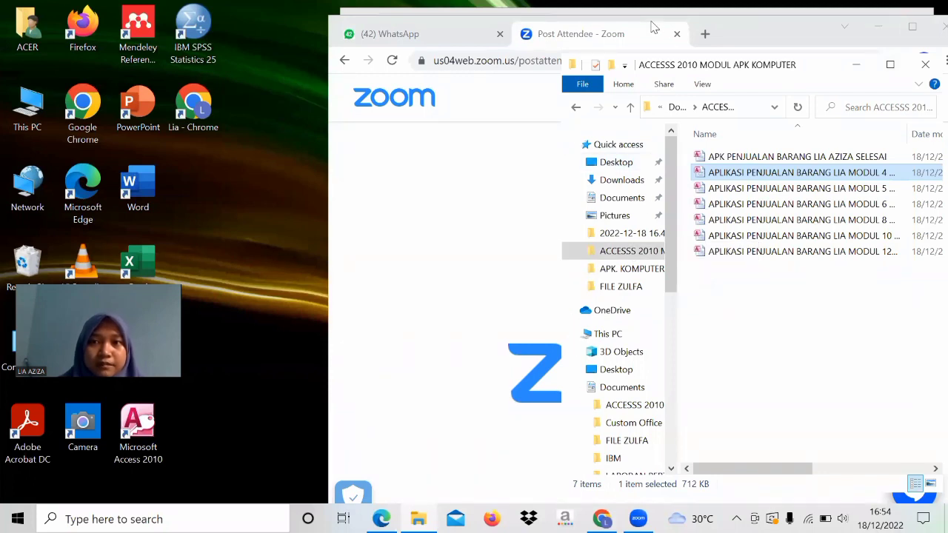
# Step: Switch back to the PDF module in Edge, maximize it, and find the MODUL 5 section on creating forms on page 16
pyautogui.click(652, 14)
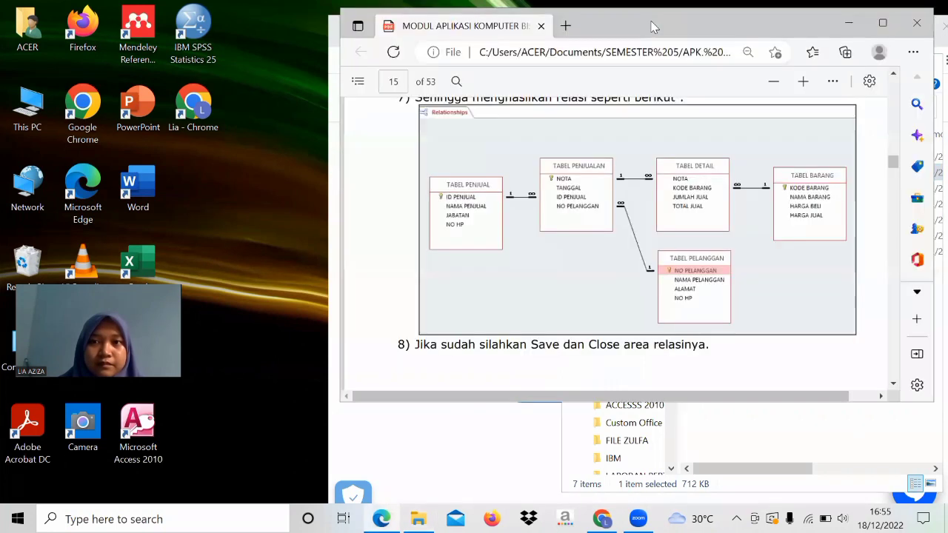
pyautogui.click(883, 25)
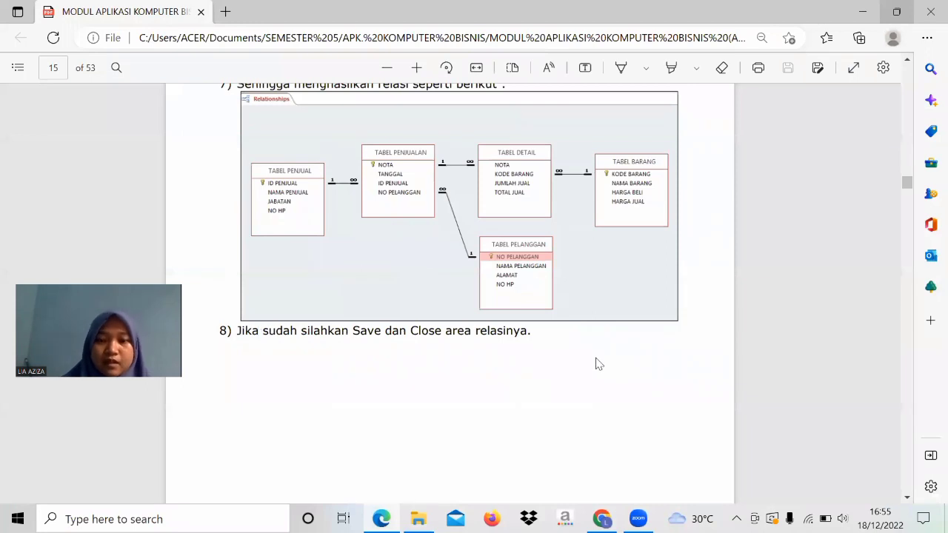
pyautogui.scroll(-3, 598, 363)
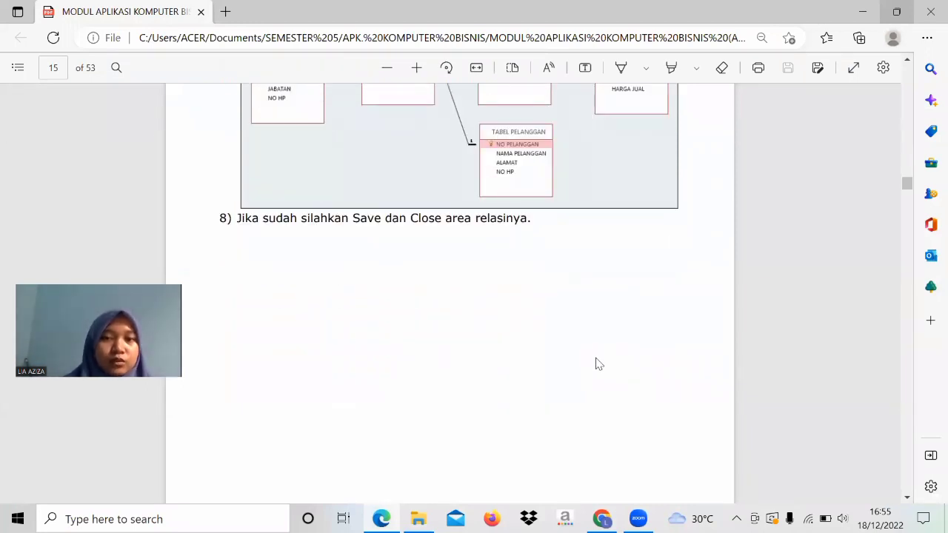
pyautogui.scroll(-2, 599, 363)
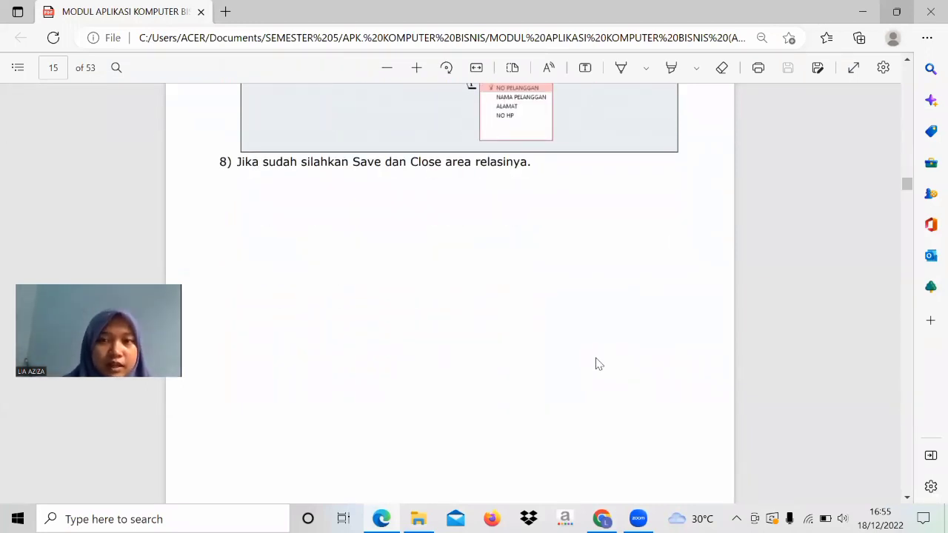
pyautogui.scroll(-3, 598, 363)
pyautogui.scroll(-10, 598, 362)
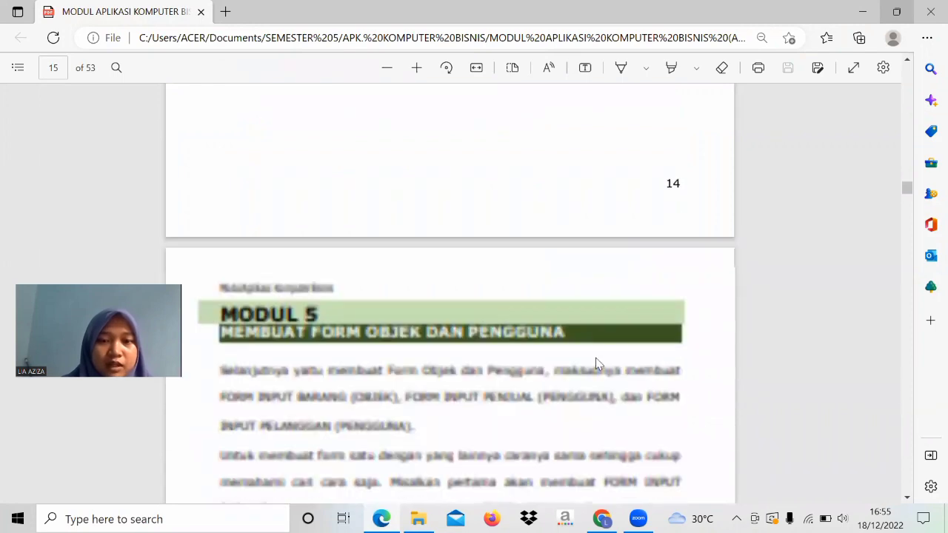
pyautogui.scroll(2, 598, 363)
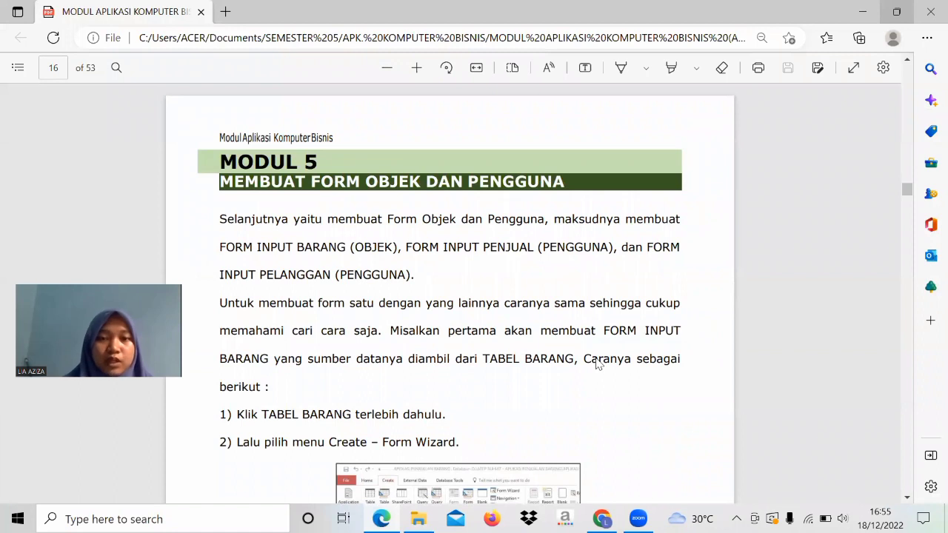
# Step: Read the MODUL 5 instructions for building FORM INPUT BARANG from TABEL BARANG with the Form Wizard and entering data in it
pyautogui.scroll(-3, 462, 416)
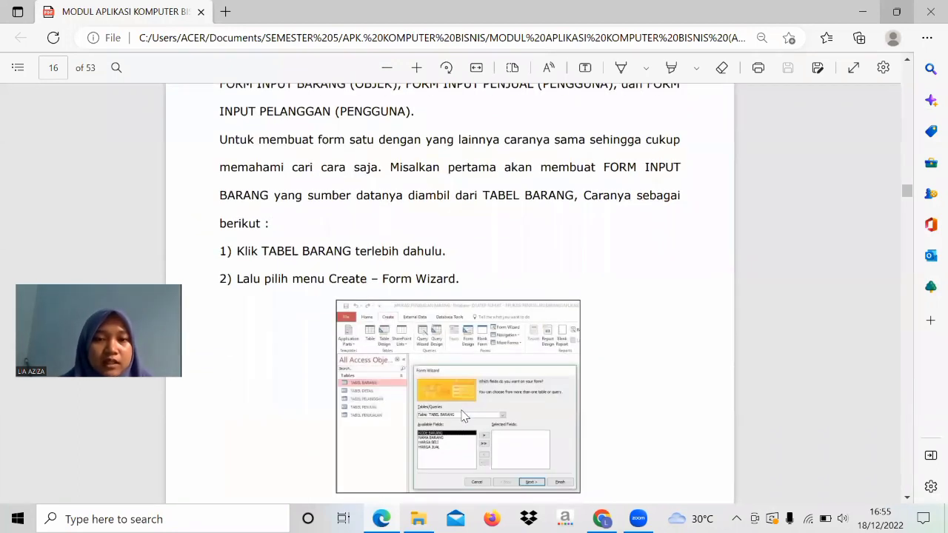
pyautogui.scroll(-1, 462, 416)
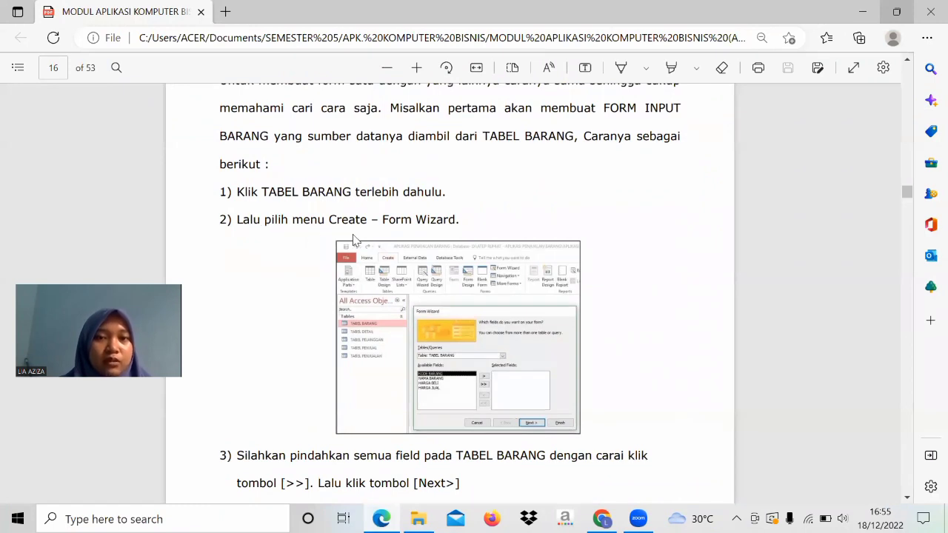
pyautogui.scroll(-2, 420, 226)
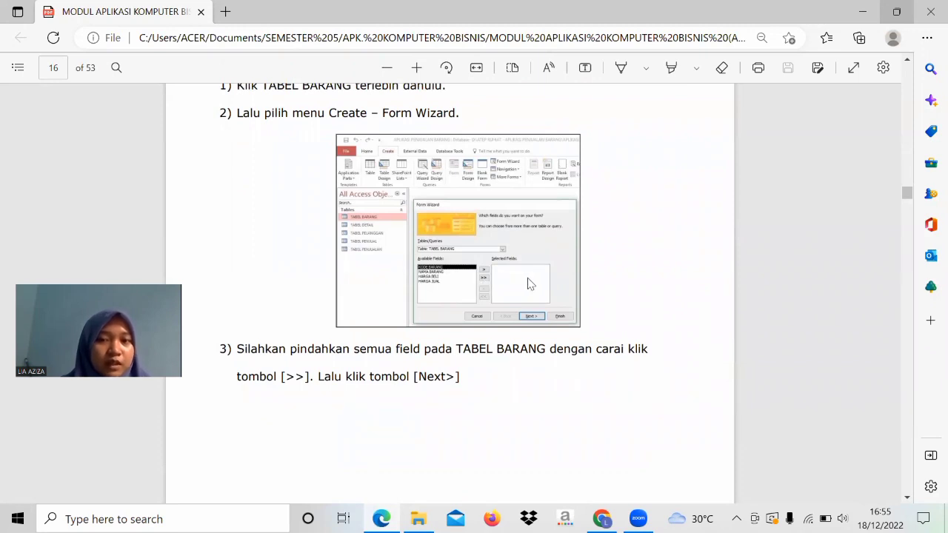
pyautogui.scroll(-8, 533, 322)
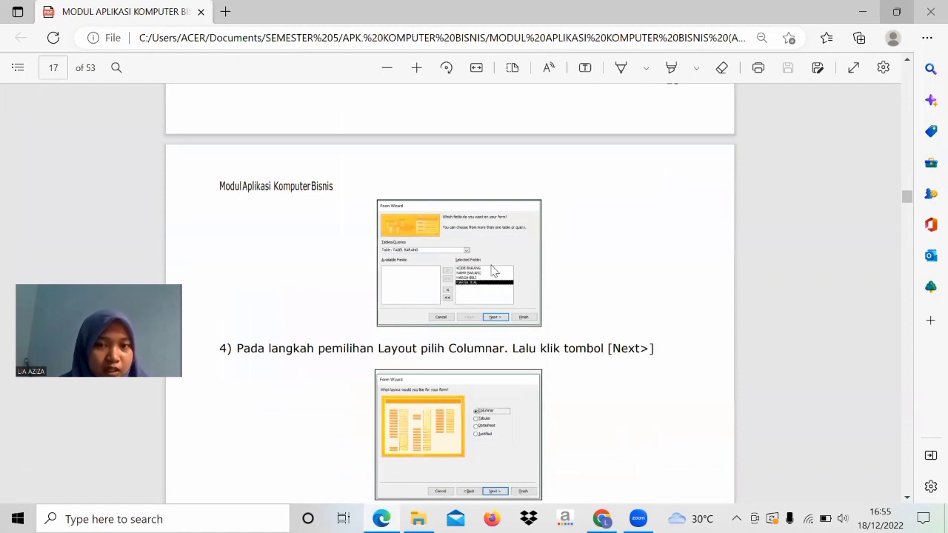
pyautogui.scroll(-3, 493, 319)
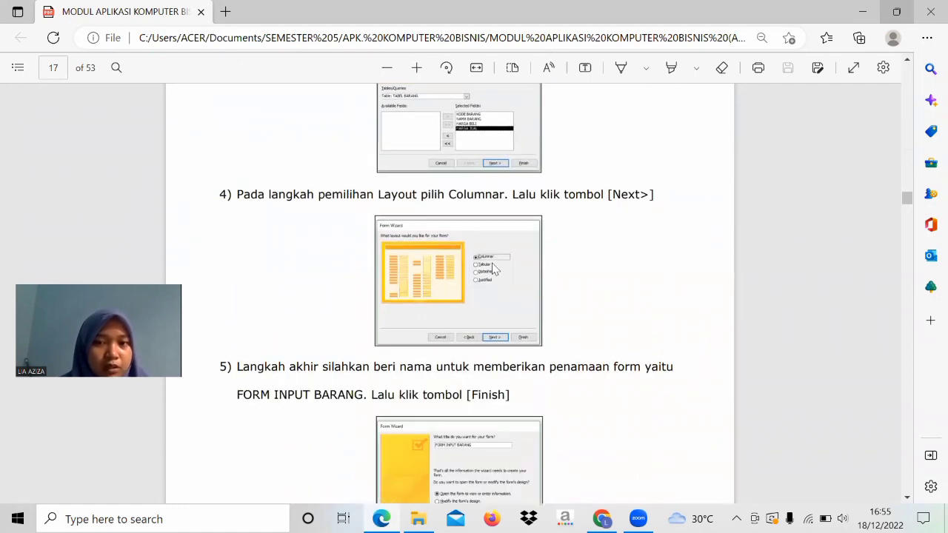
pyautogui.scroll(-2, 435, 400)
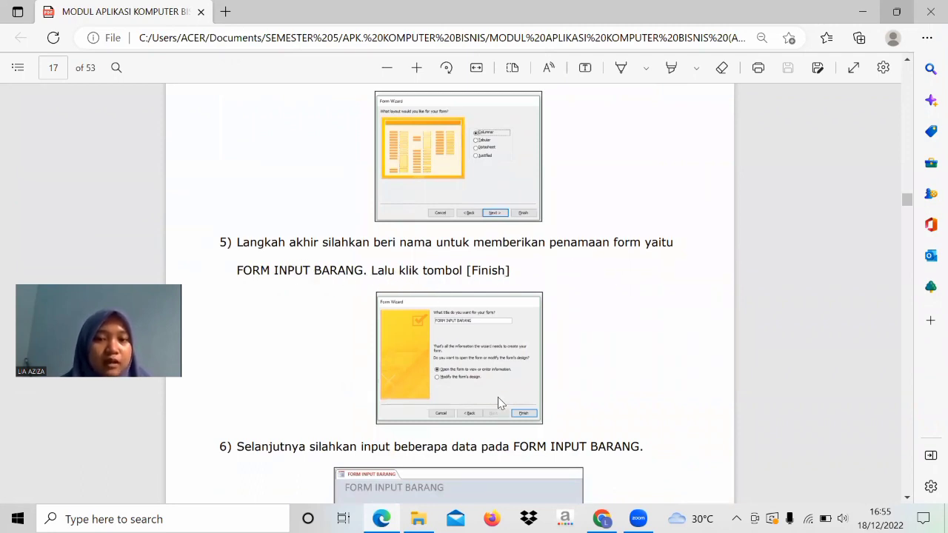
pyautogui.scroll(-3, 524, 420)
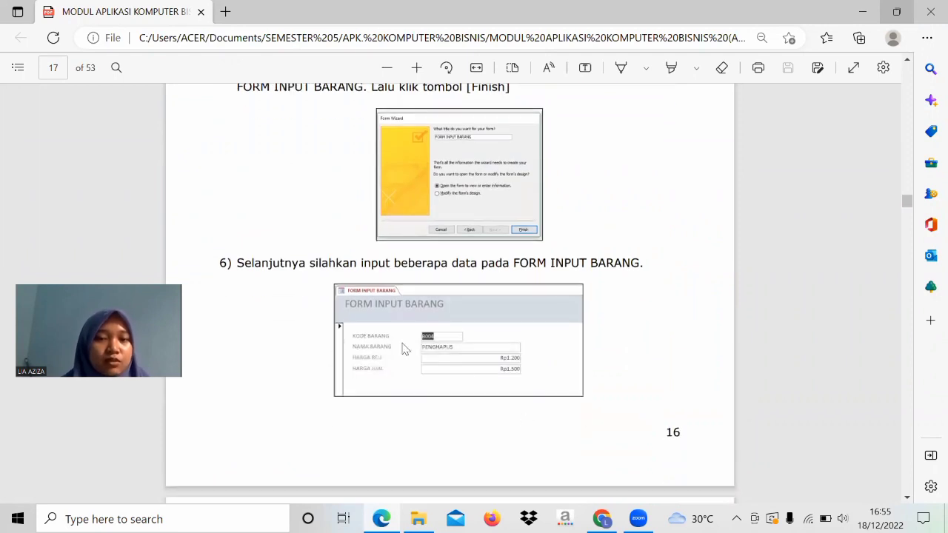
pyautogui.click(898, 13)
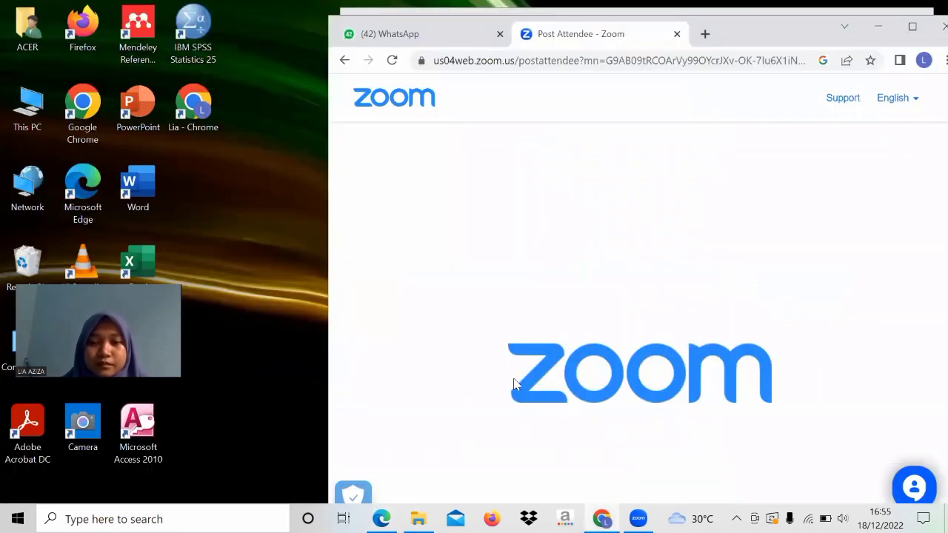
# Step: Open the MODUL 5 DAN 6 sales database from File Explorer, dismiss the Activation Wizard, and open the FROM INPUT BARANG form
pyautogui.click(418, 518)
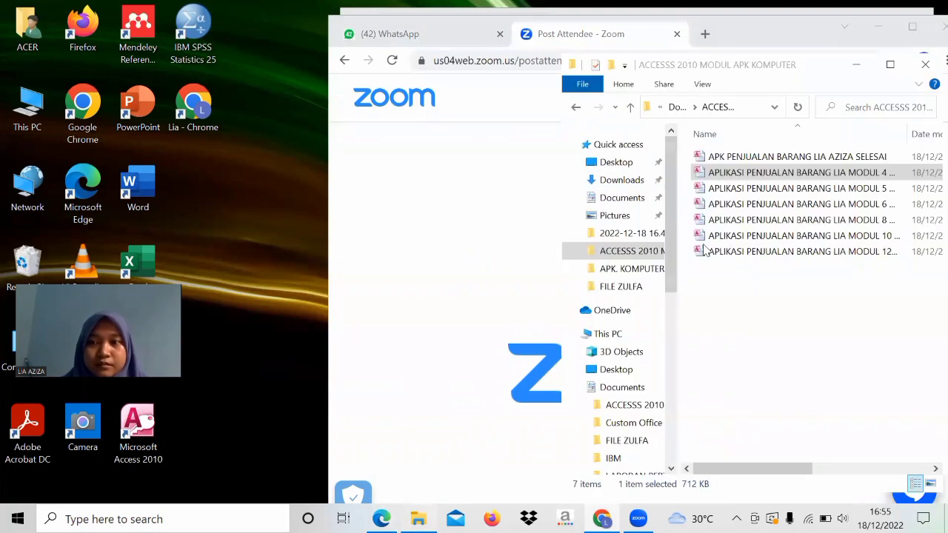
pyautogui.doubleClick(781, 185)
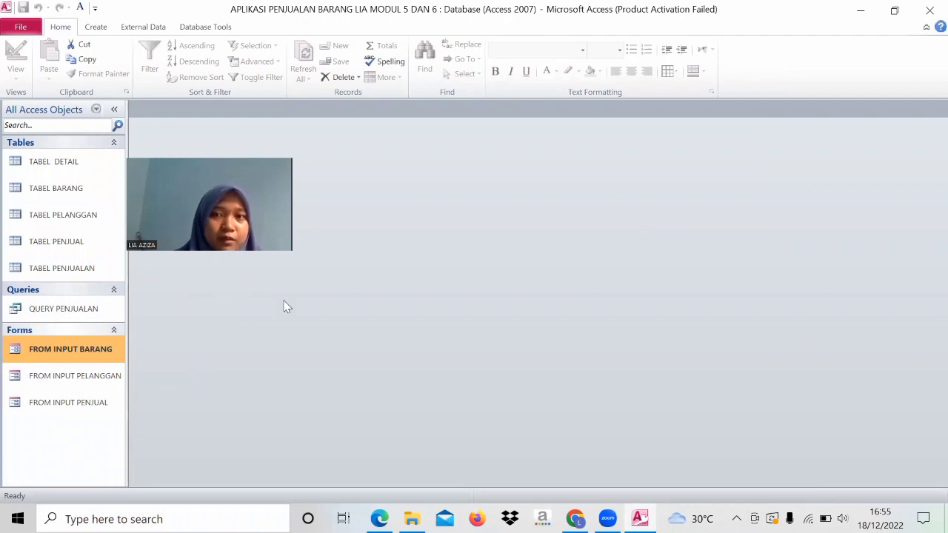
pyautogui.click(645, 103)
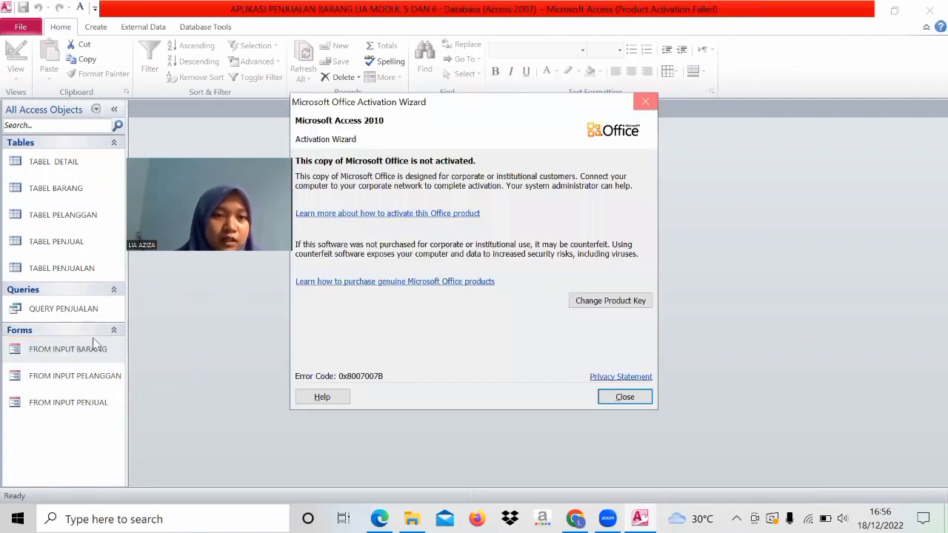
pyautogui.doubleClick(74, 354)
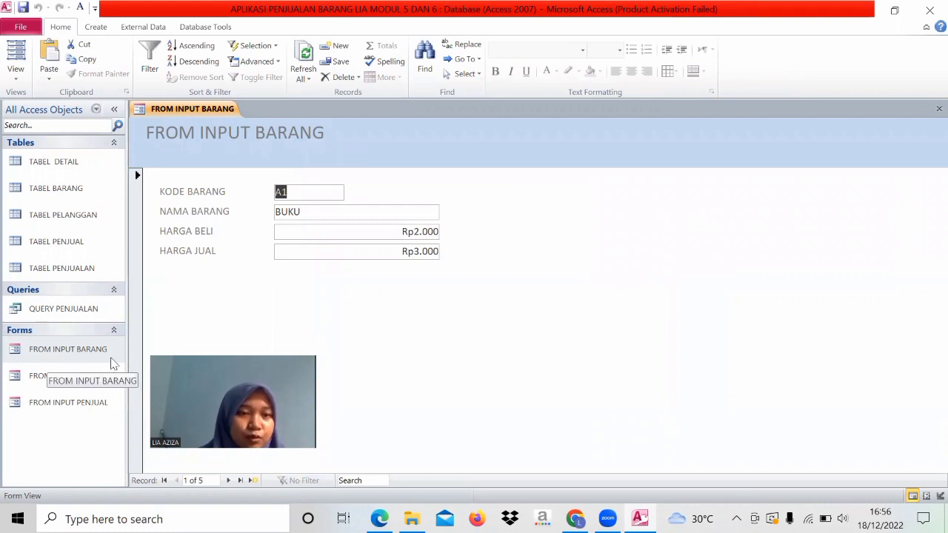
# Step: Open the FROM INPUT PELANGGAN and FROM INPUT PENJUAL forms to view their records, and close the database
pyautogui.doubleClick(49, 382)
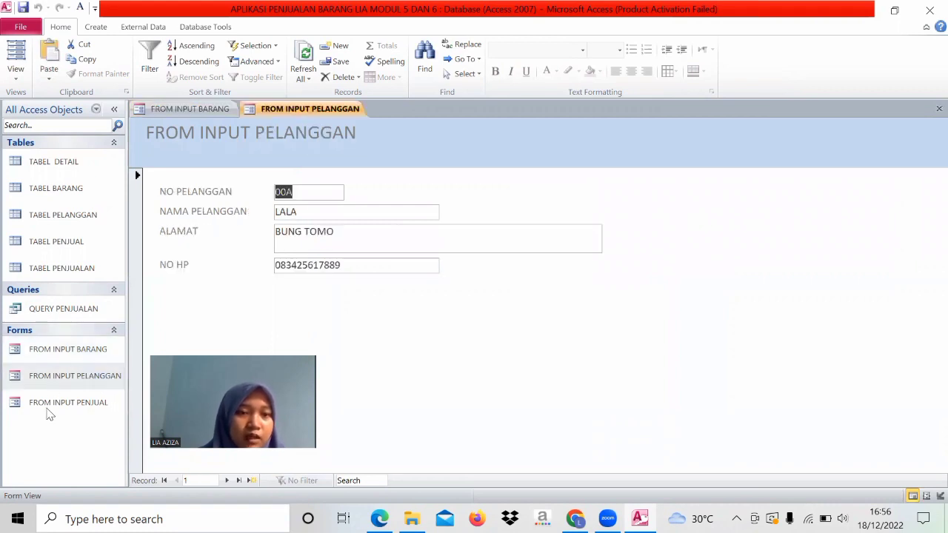
pyautogui.click(49, 412)
pyautogui.doubleClick(48, 412)
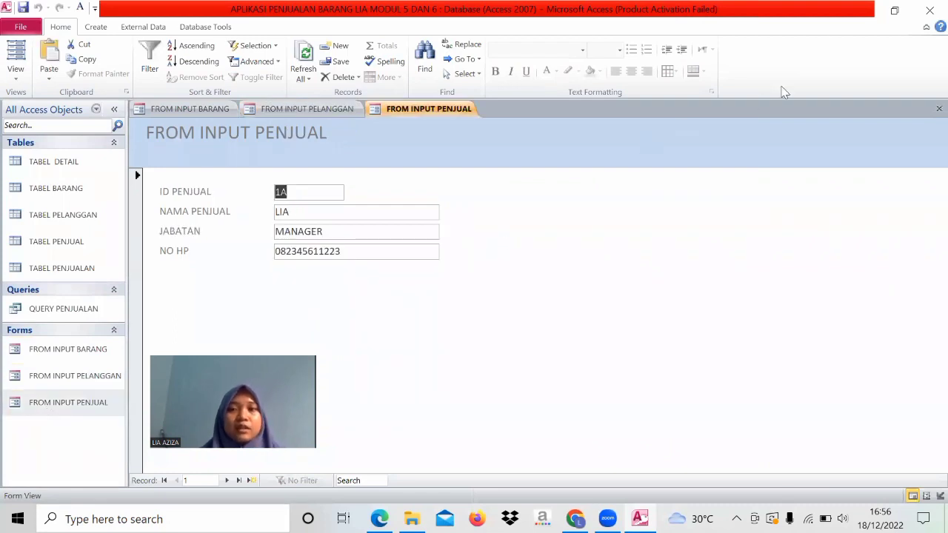
pyautogui.click(928, 12)
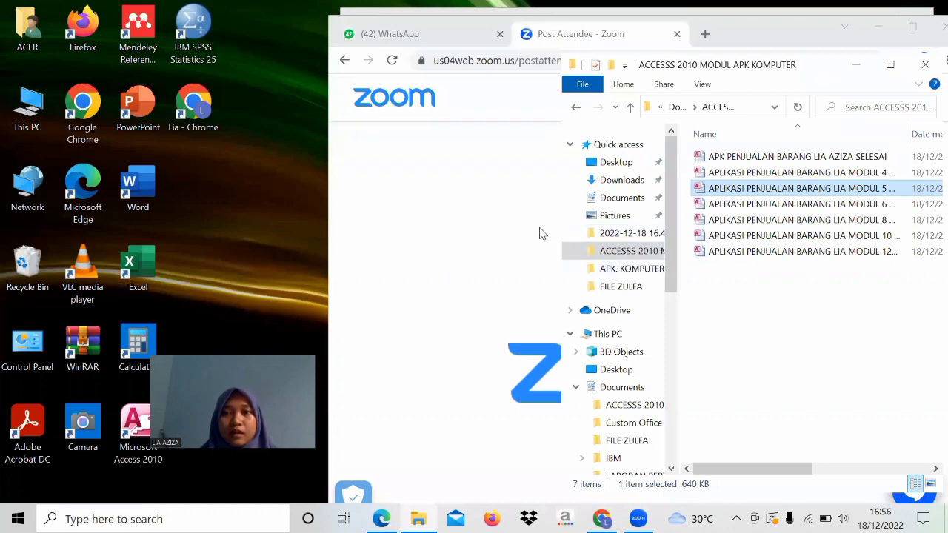
# Step: Switch back to the PDF module in Edge, maximize it, and find the MODUL 6 section on transaction queries on page 19
pyautogui.click(581, 13)
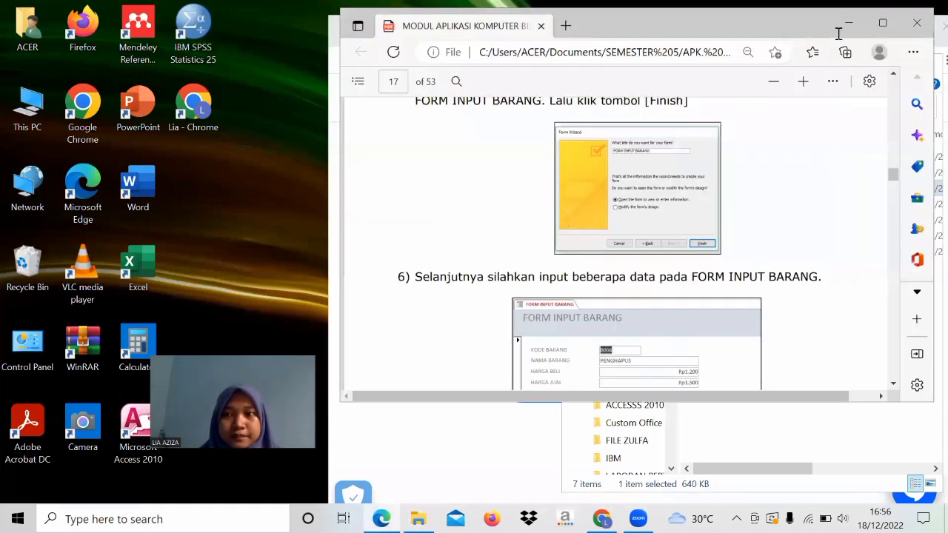
pyautogui.click(882, 23)
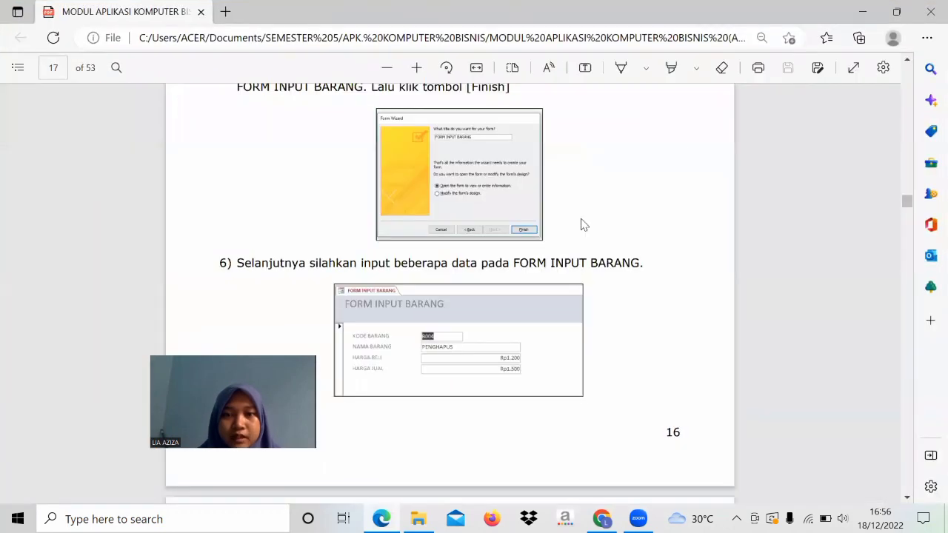
pyautogui.scroll(-6, 582, 224)
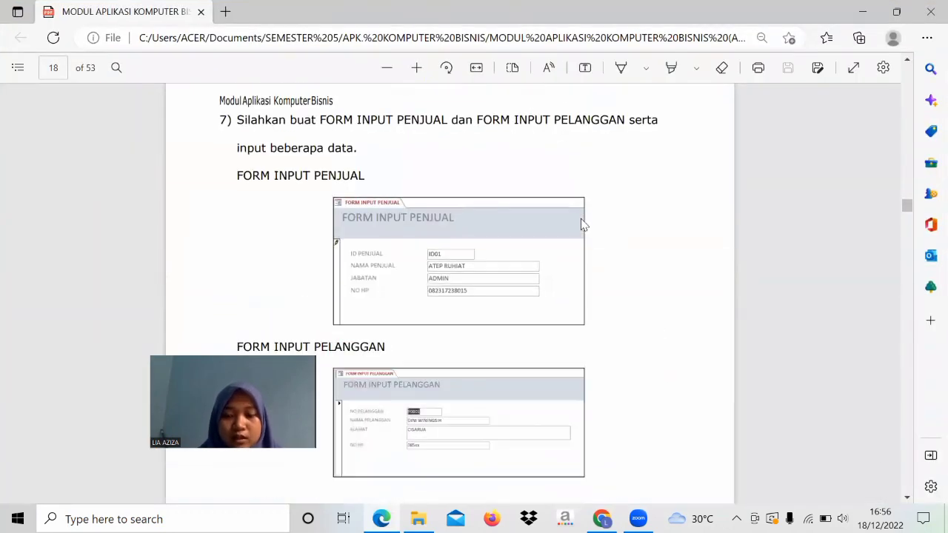
pyautogui.scroll(-5, 582, 224)
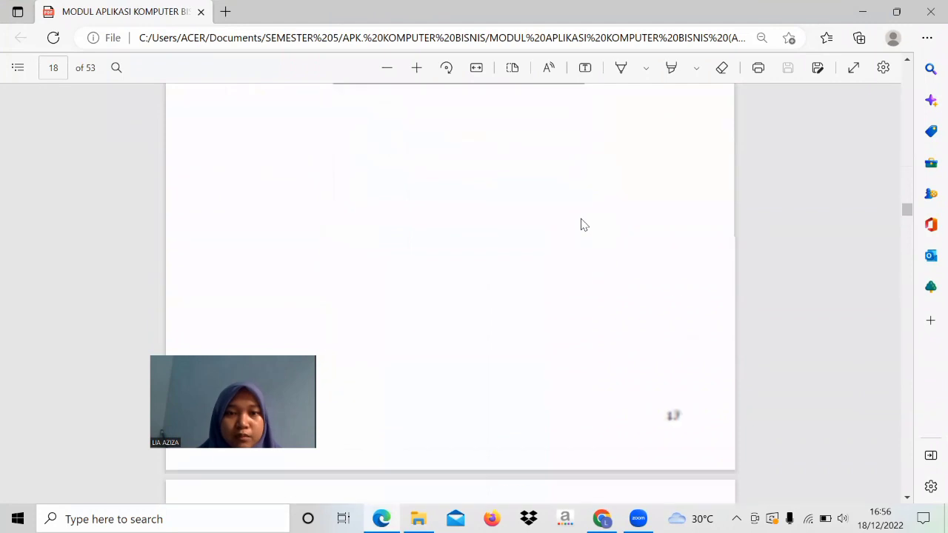
pyautogui.scroll(-8, 581, 225)
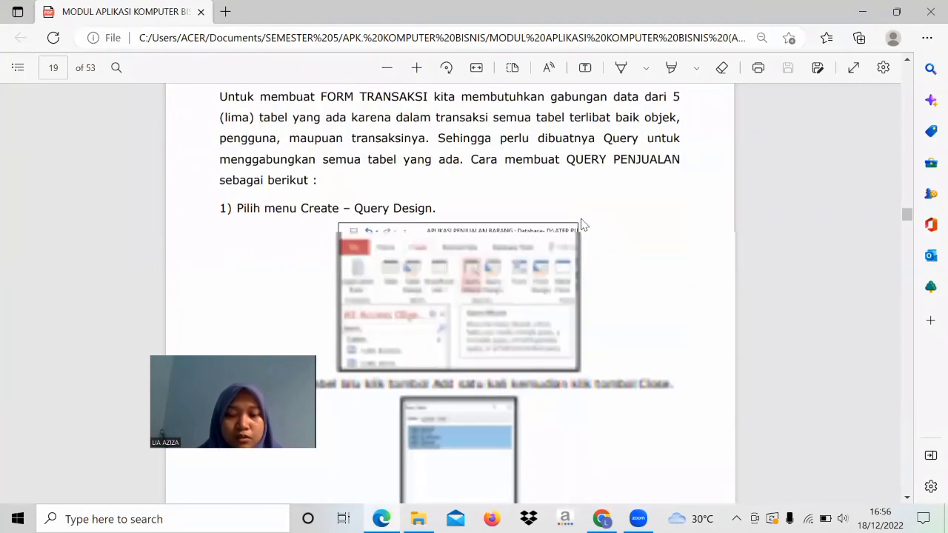
pyautogui.scroll(1, 581, 225)
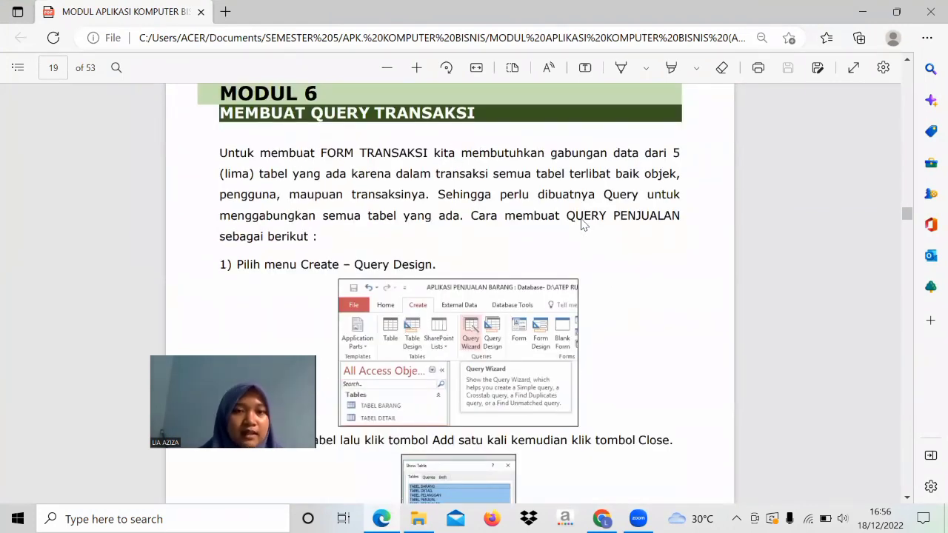
# Step: Read the MODUL 6 instructions for building QUERY PENJUALAN in Query Design, covering table selection, layout and field order
pyautogui.scroll(-1, 376, 288)
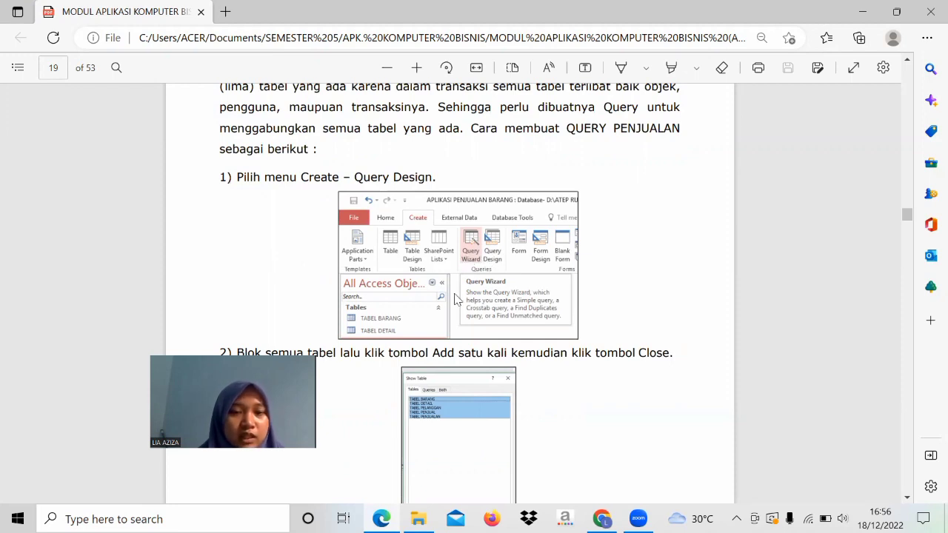
pyautogui.scroll(-1, 456, 298)
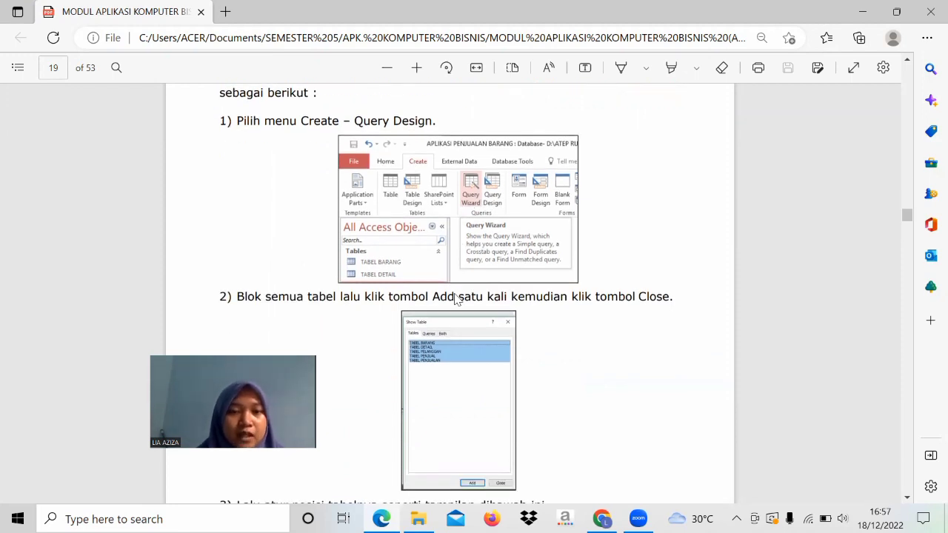
pyautogui.scroll(-1, 456, 298)
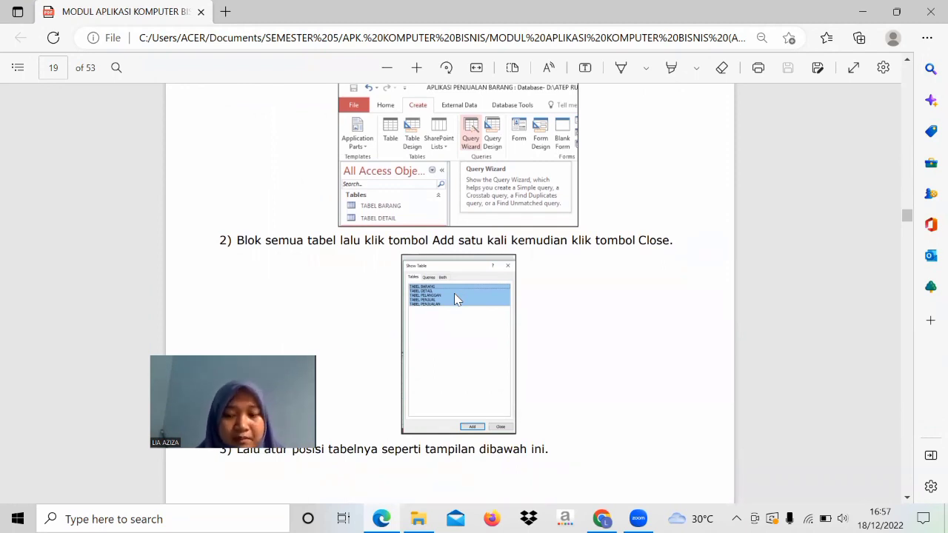
pyautogui.scroll(-4, 456, 298)
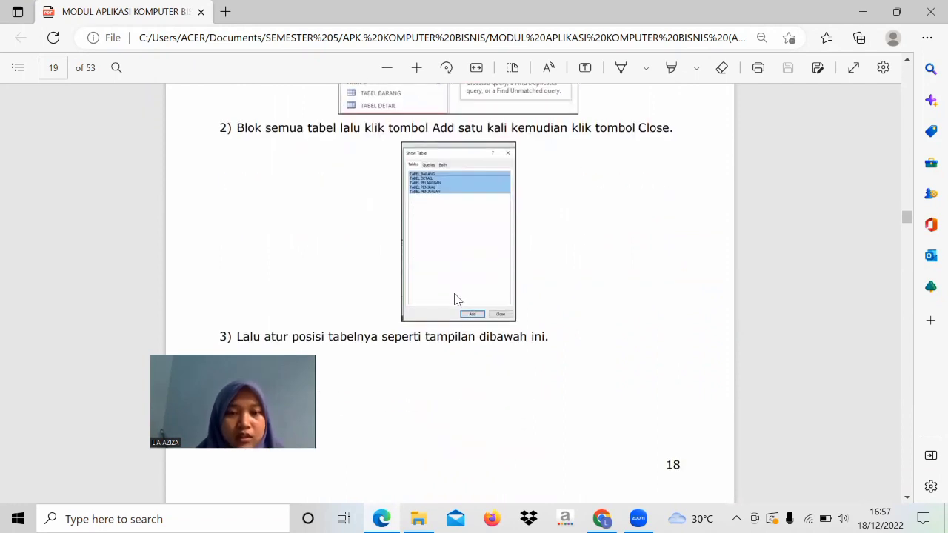
pyautogui.scroll(-5, 456, 299)
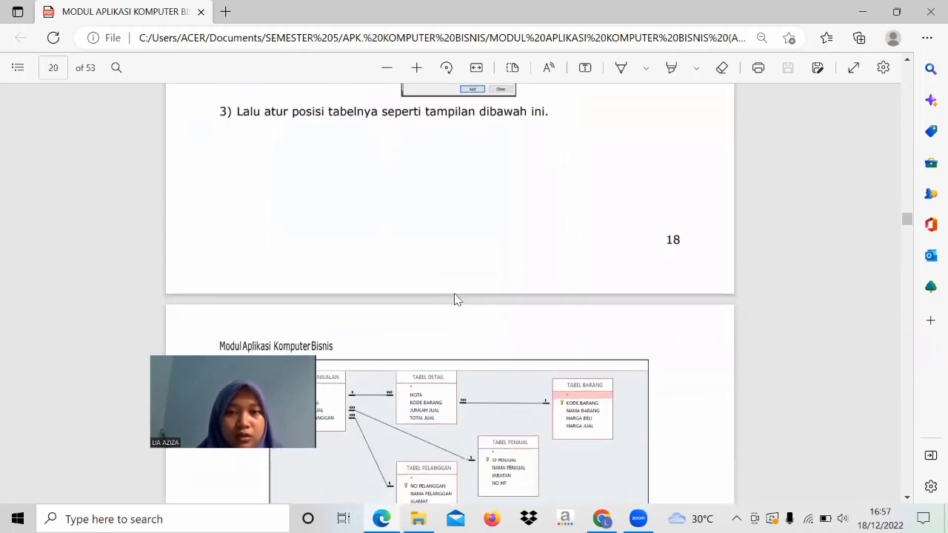
pyautogui.scroll(-1, 456, 299)
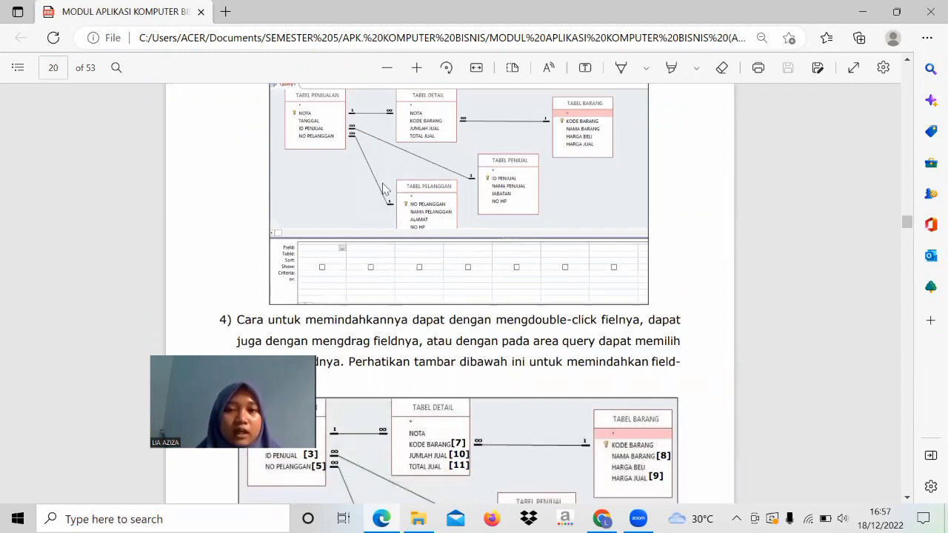
pyautogui.scroll(-1, 383, 190)
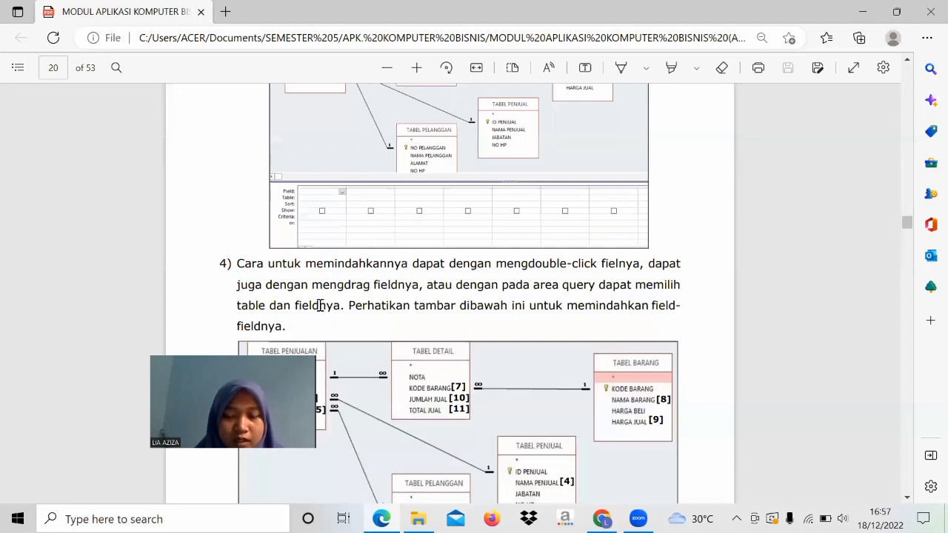
pyautogui.scroll(-3, 319, 305)
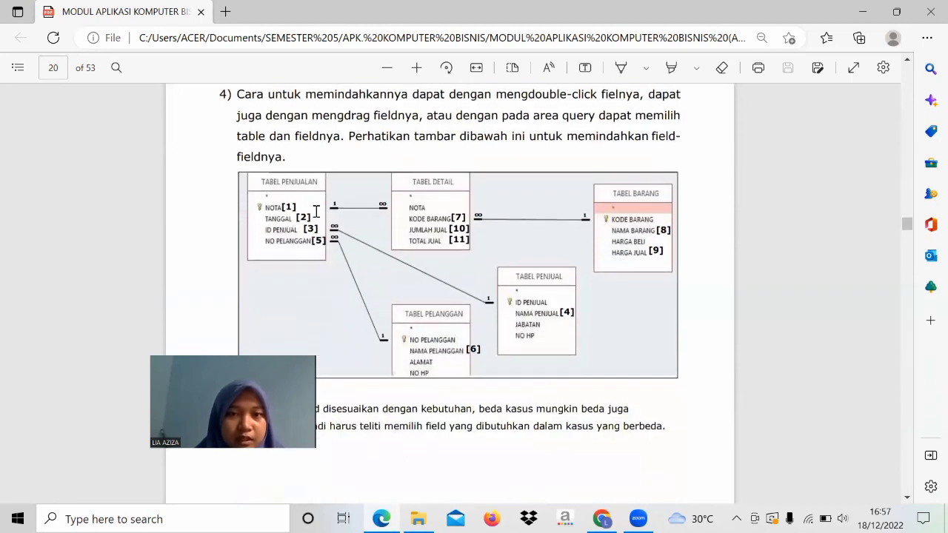
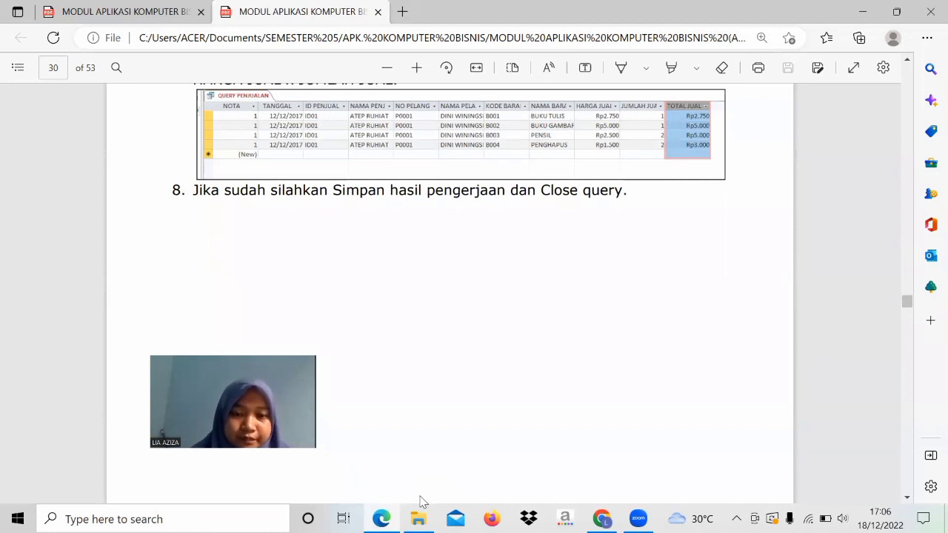
# Step: Open the MODUL 10 11 12 sales database from File Explorer and select QUERY PENJUALAN
pyautogui.keyDown('ctrl'); pyautogui.scroll(1, 420, 501); pyautogui.keyUp('ctrl')
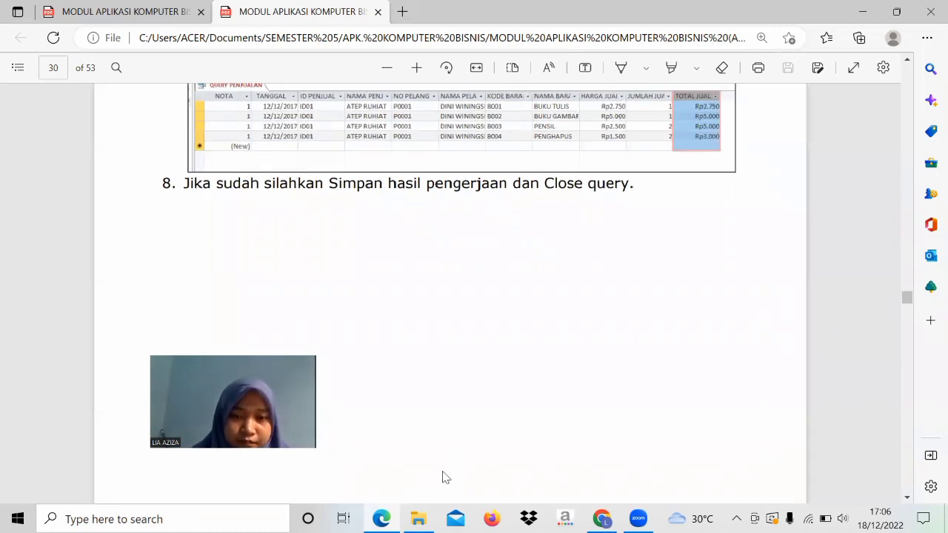
pyautogui.click(418, 518)
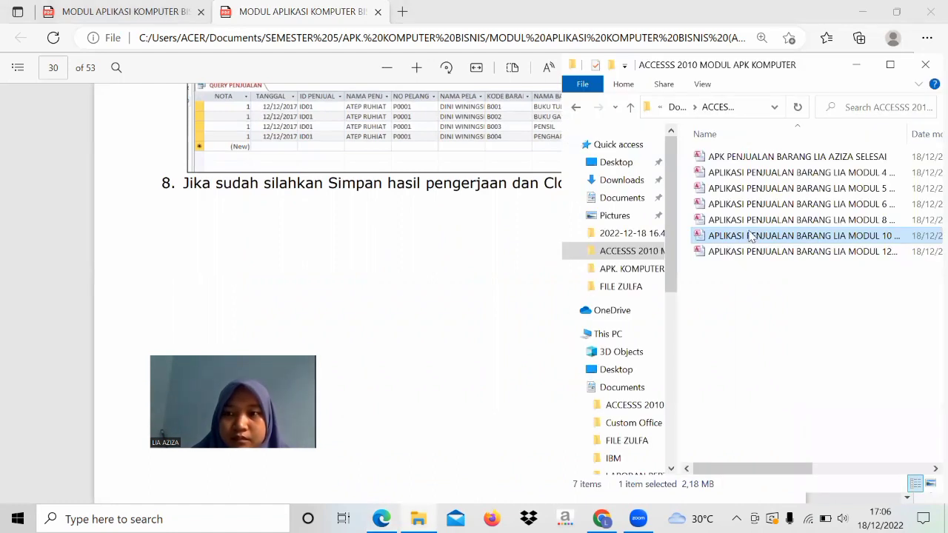
pyautogui.doubleClick(749, 234)
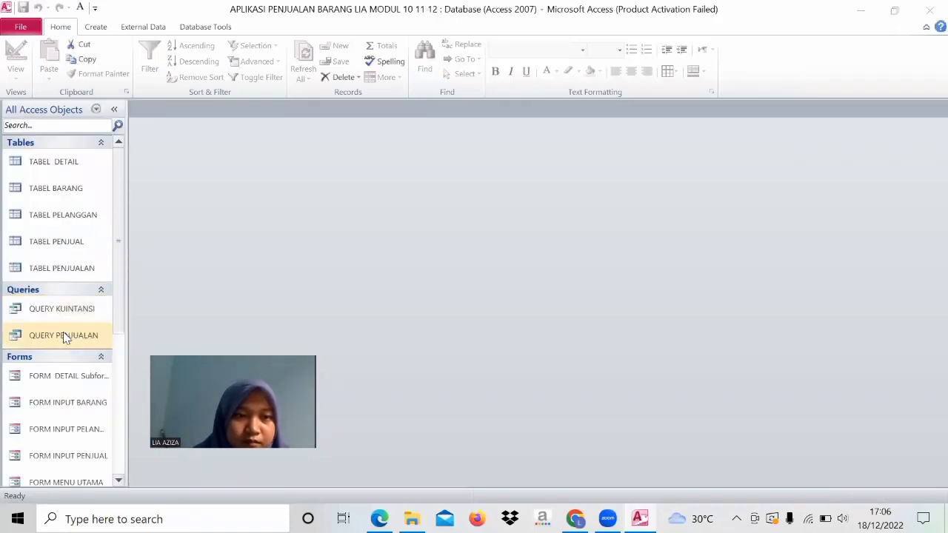
pyautogui.click(607, 397)
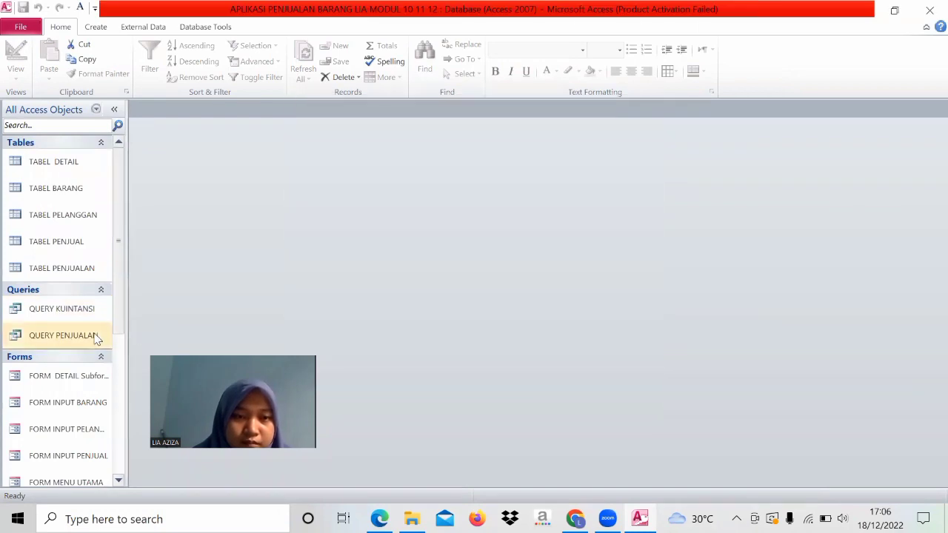
pyautogui.click(95, 338)
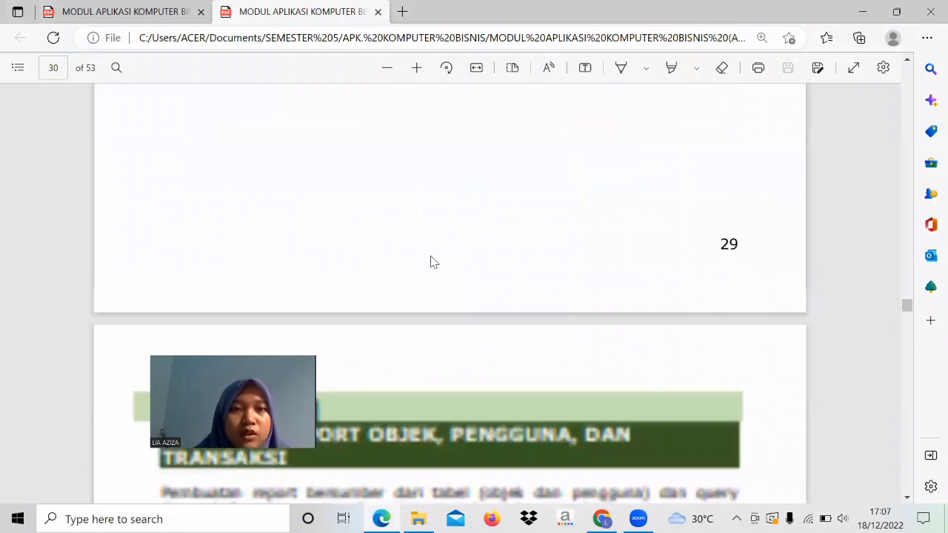
# Step: Read the MODUL 10 instructions for starting the Report Wizard from TABEL BARANG and selecting all its fields
pyautogui.scroll(-4, 433, 262)
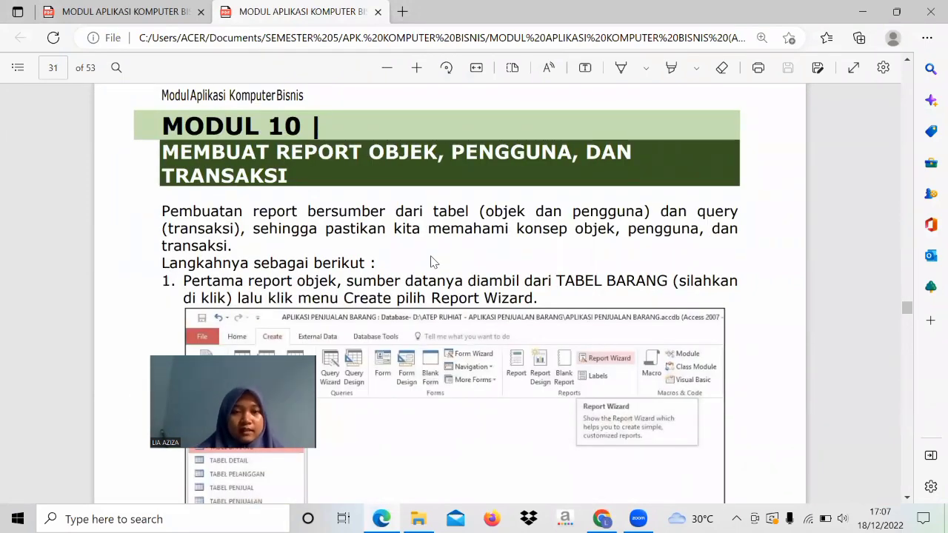
pyautogui.scroll(-1, 433, 262)
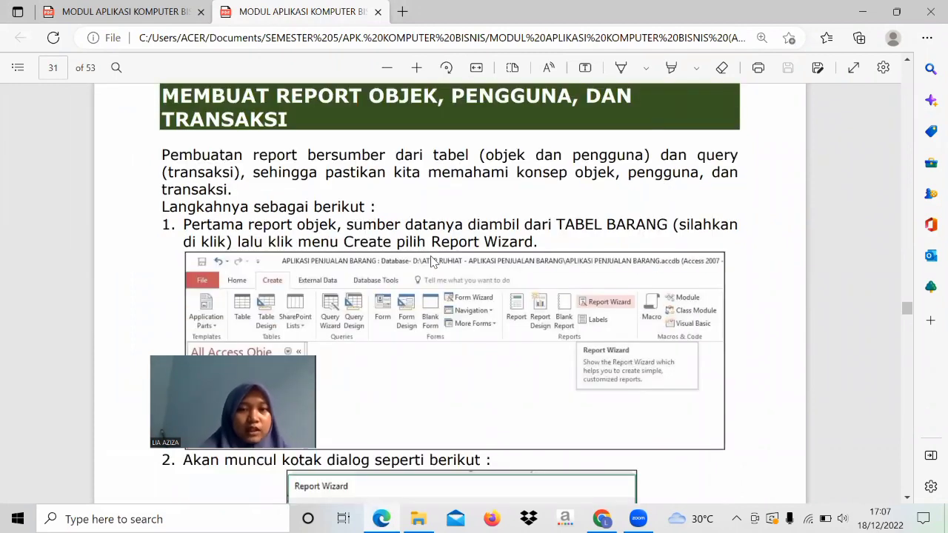
pyautogui.scroll(-1, 433, 261)
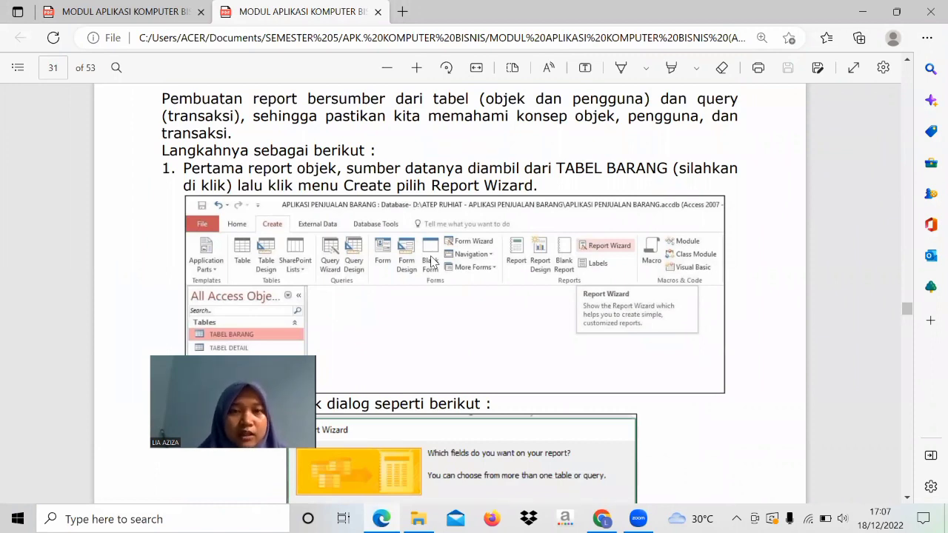
pyautogui.scroll(-1, 433, 262)
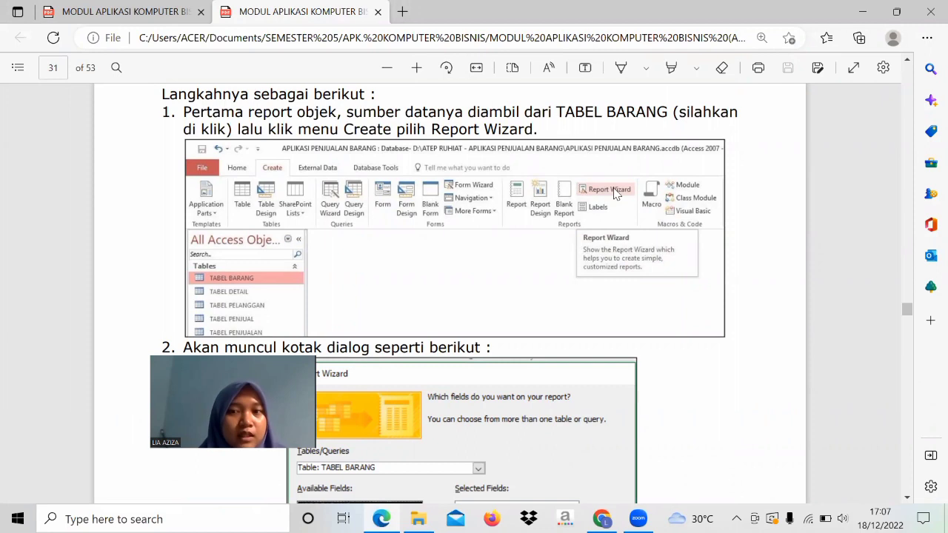
pyautogui.scroll(-3, 574, 289)
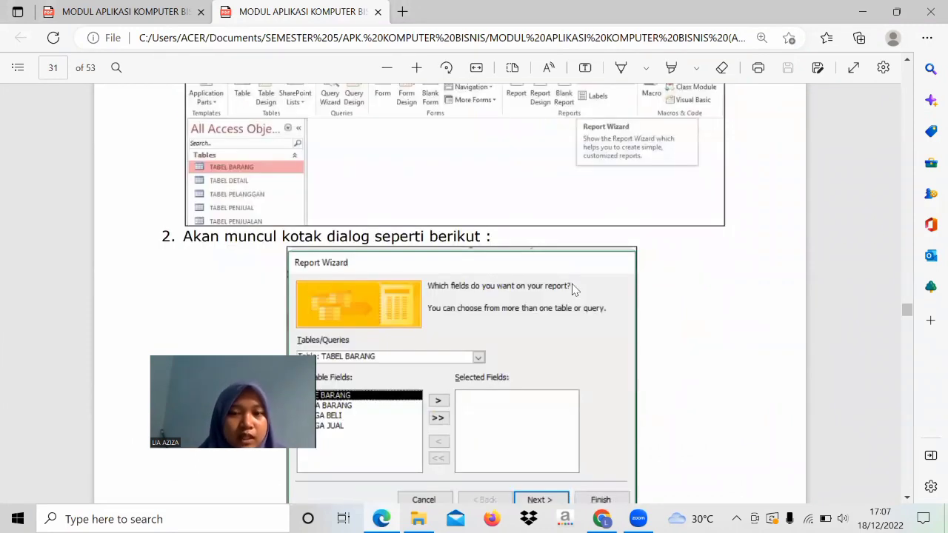
pyautogui.scroll(-4, 572, 289)
pyautogui.scroll(-2, 446, 155)
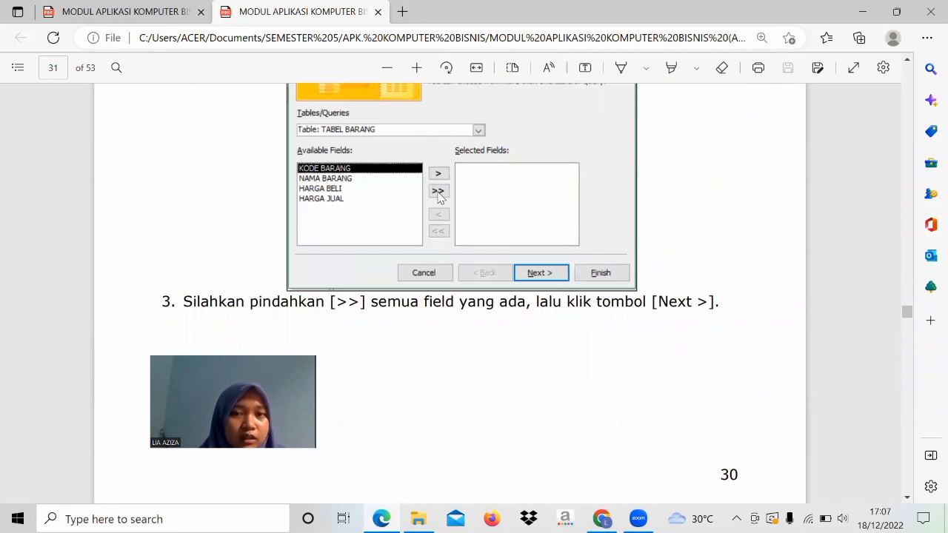
# Step: Read the MODUL 10 instructions on the Report Wizard's grouping step and its ascending sort order by KODE BARANG
pyautogui.scroll(-2, 446, 267)
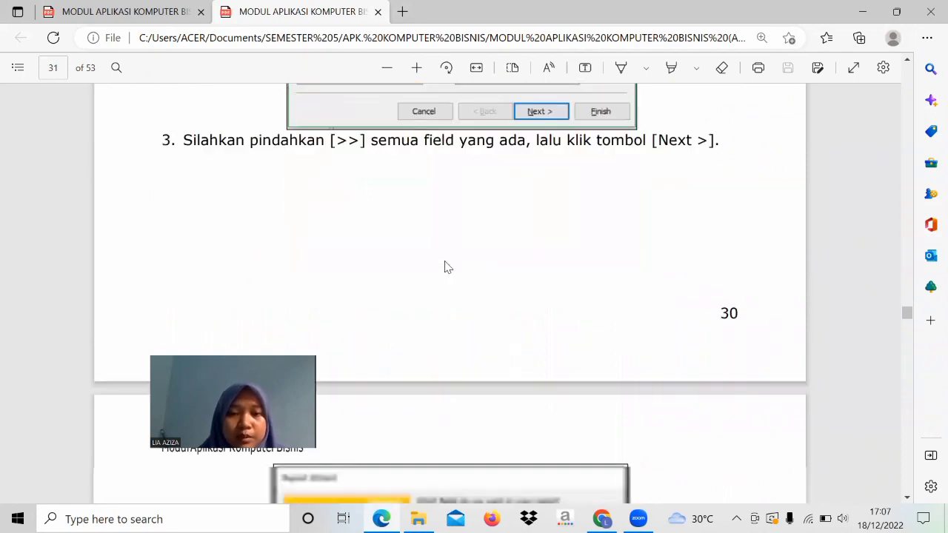
pyautogui.scroll(-2, 446, 267)
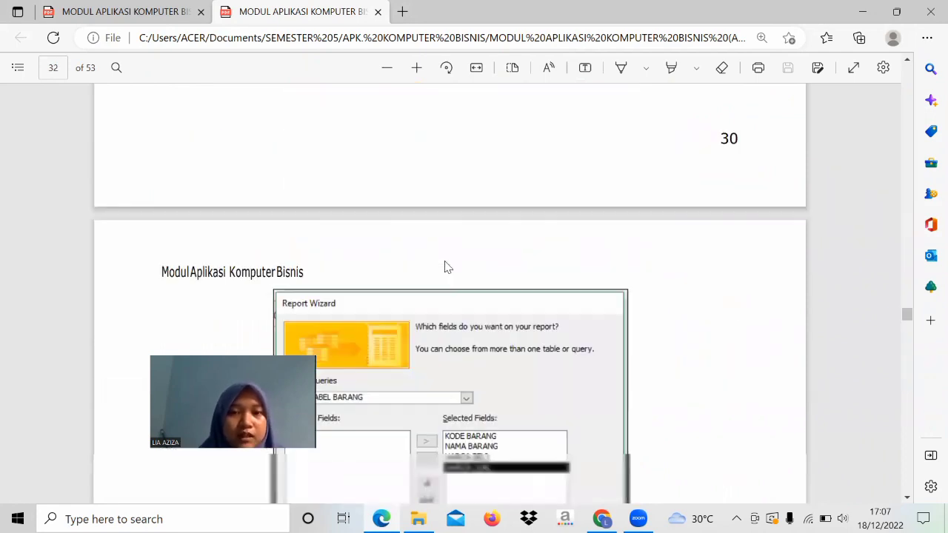
pyautogui.scroll(-4, 447, 266)
pyautogui.scroll(-1, 447, 267)
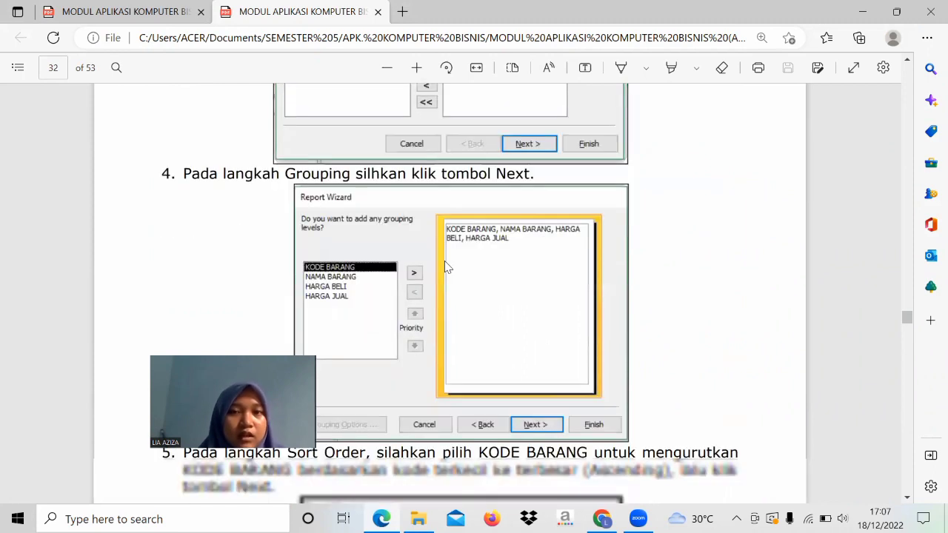
pyautogui.scroll(-1, 359, 200)
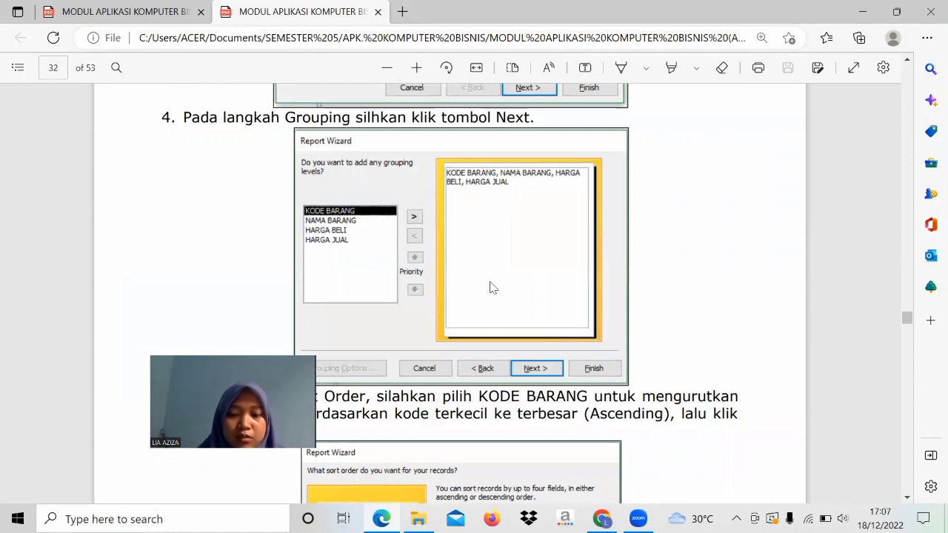
pyautogui.scroll(-3, 492, 287)
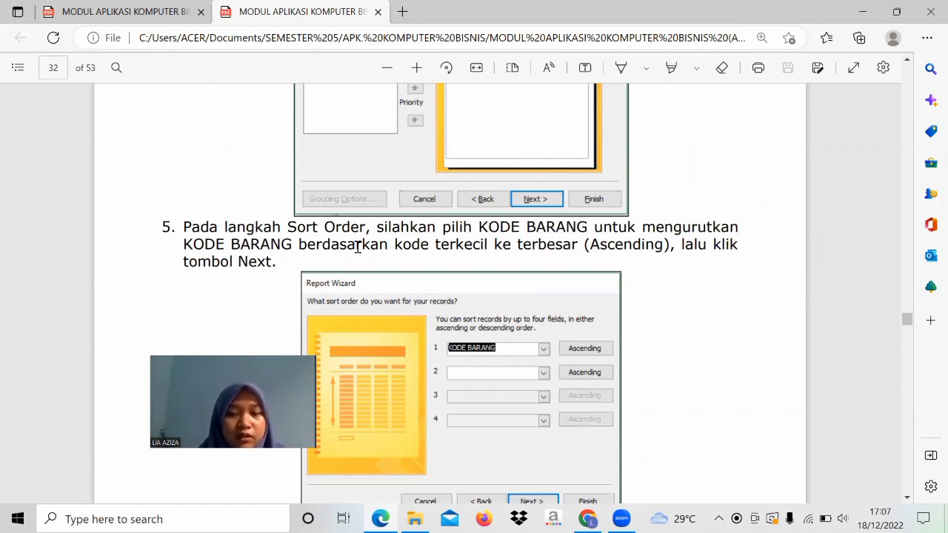
pyautogui.scroll(-1, 357, 247)
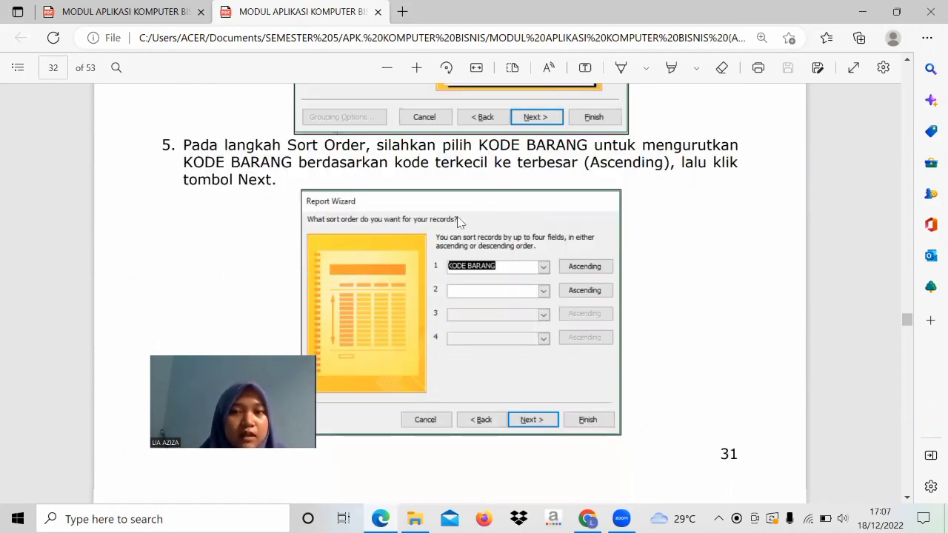
# Step: Read the MODUL 10 instructions on the report's Tabular and Portrait layout, its DAFTAR BARANG name, and repeating the process for DAFTAR PENJUAL and DAFTAR PELANGGAN
pyautogui.scroll(-1, 509, 241)
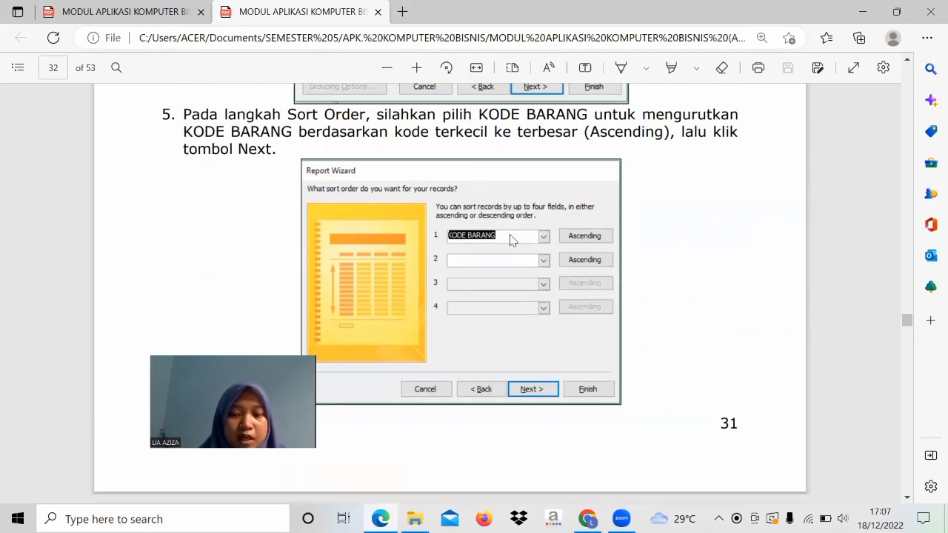
pyautogui.scroll(-1, 512, 316)
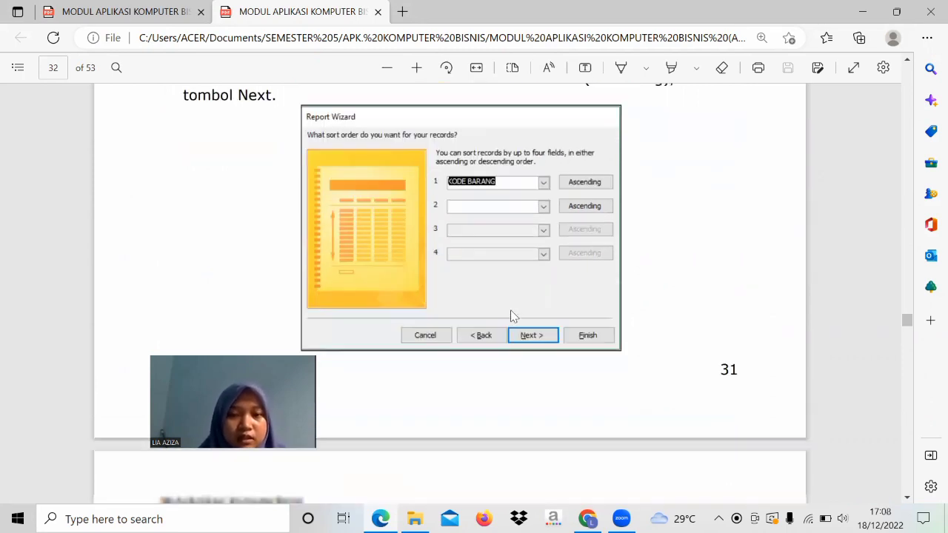
pyautogui.scroll(-4, 510, 316)
pyautogui.scroll(-1, 513, 316)
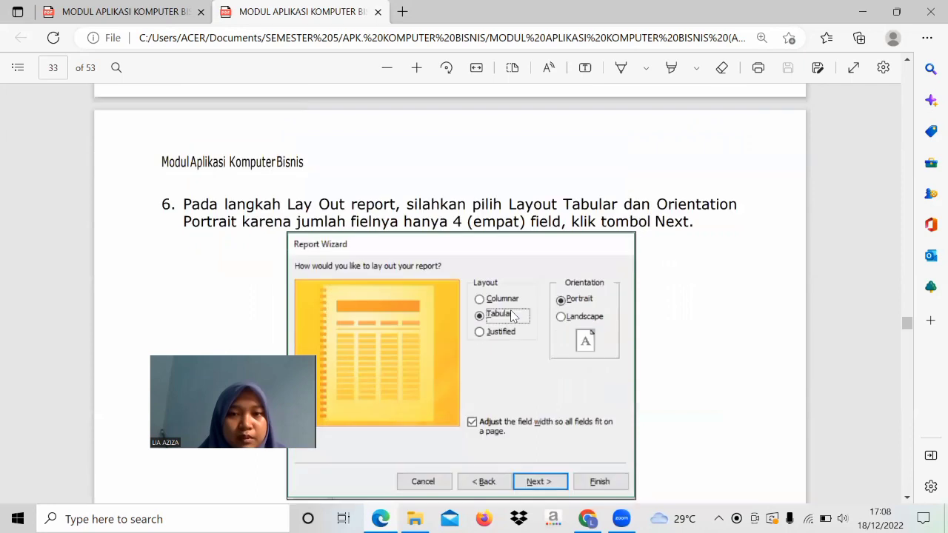
pyautogui.scroll(-1, 512, 317)
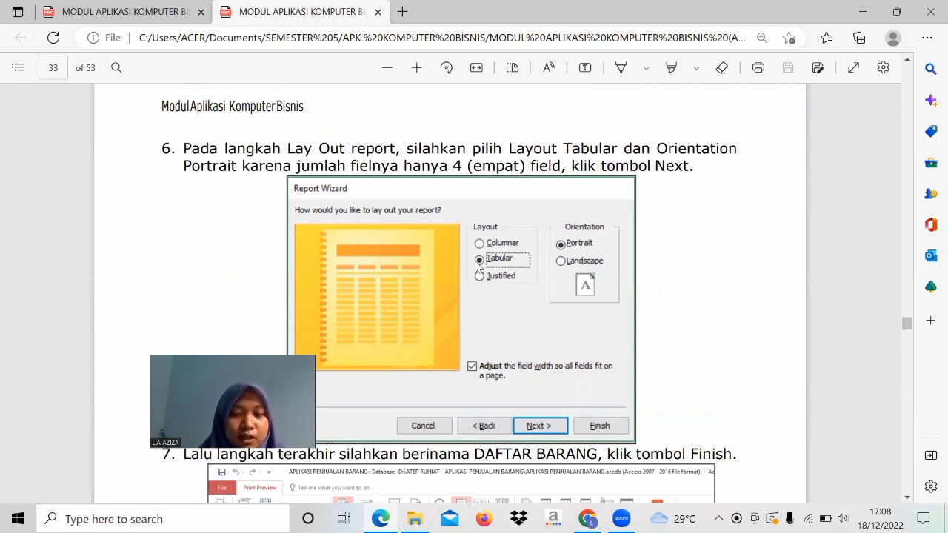
pyautogui.scroll(-5, 477, 269)
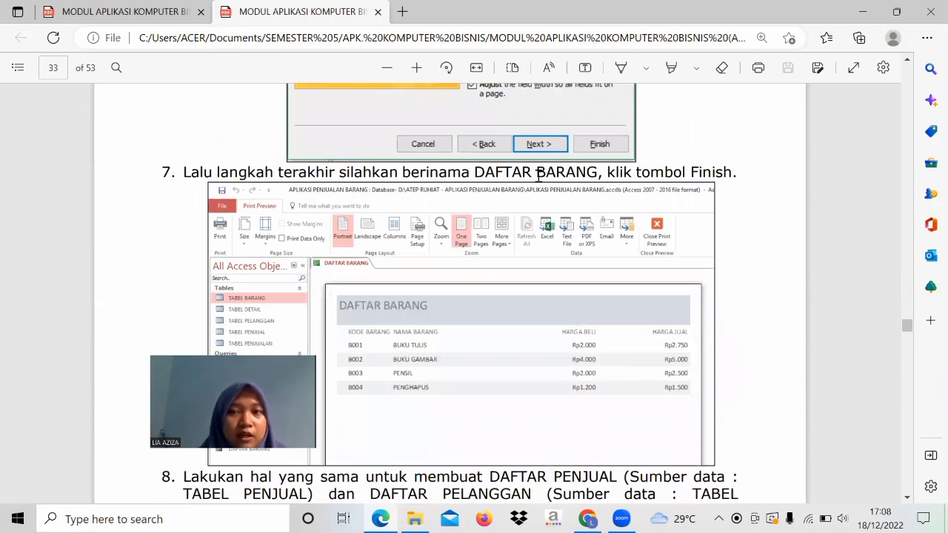
pyautogui.scroll(-2, 640, 182)
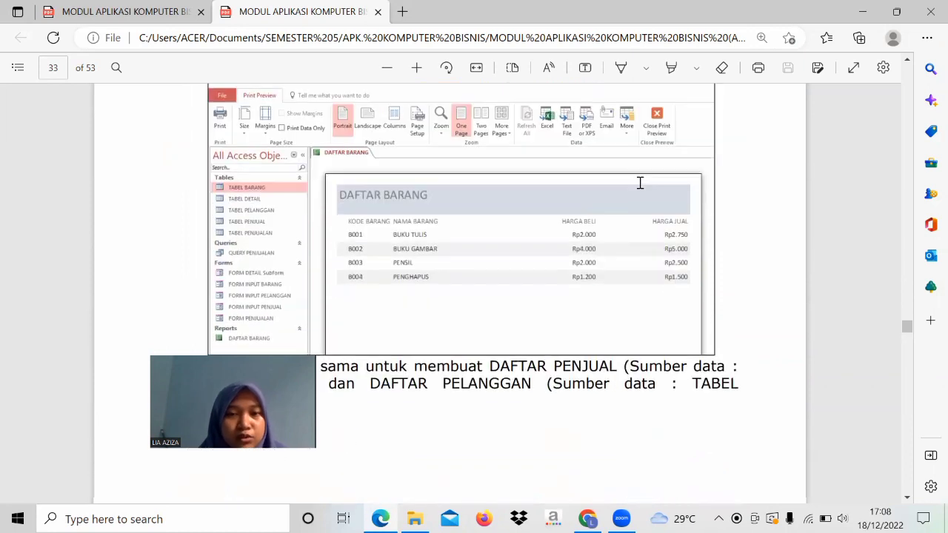
pyautogui.scroll(-1, 640, 182)
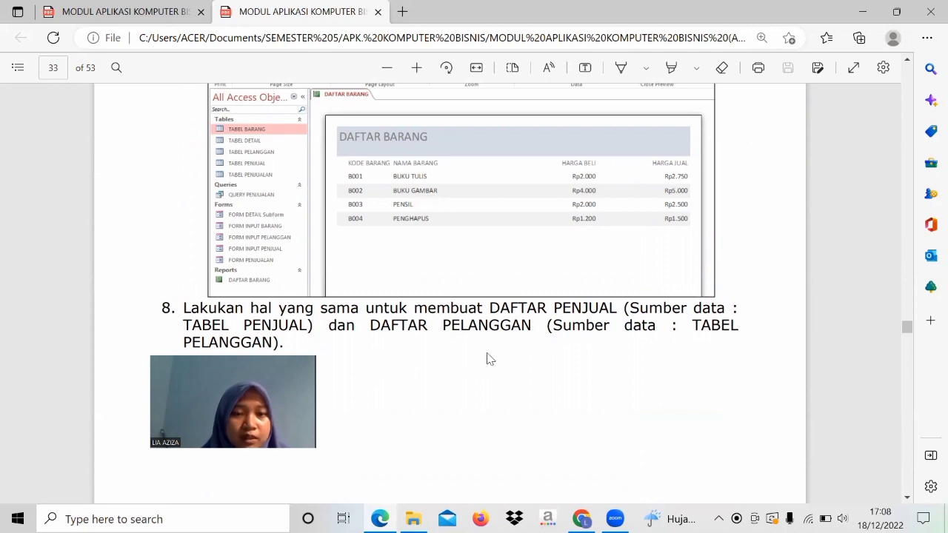
pyautogui.scroll(-5, 486, 359)
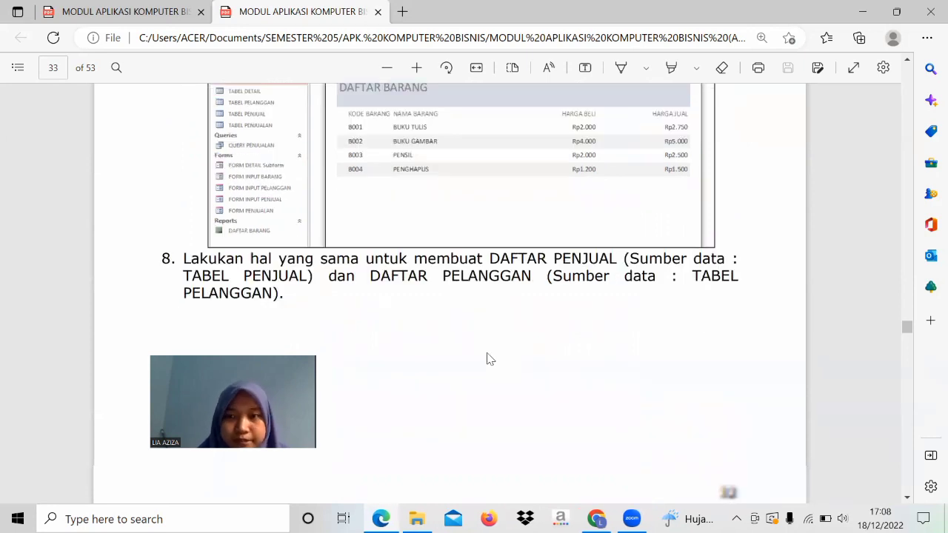
pyautogui.scroll(-5, 487, 359)
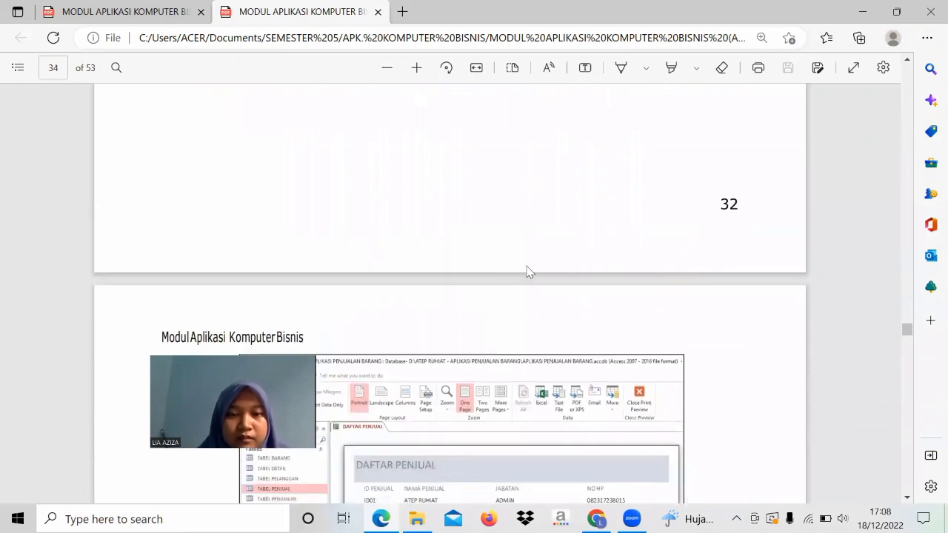
# Step: Open the MODUL 10 11 12 sales database from File Explorer, look over its object list, and close it
pyautogui.click(896, 13)
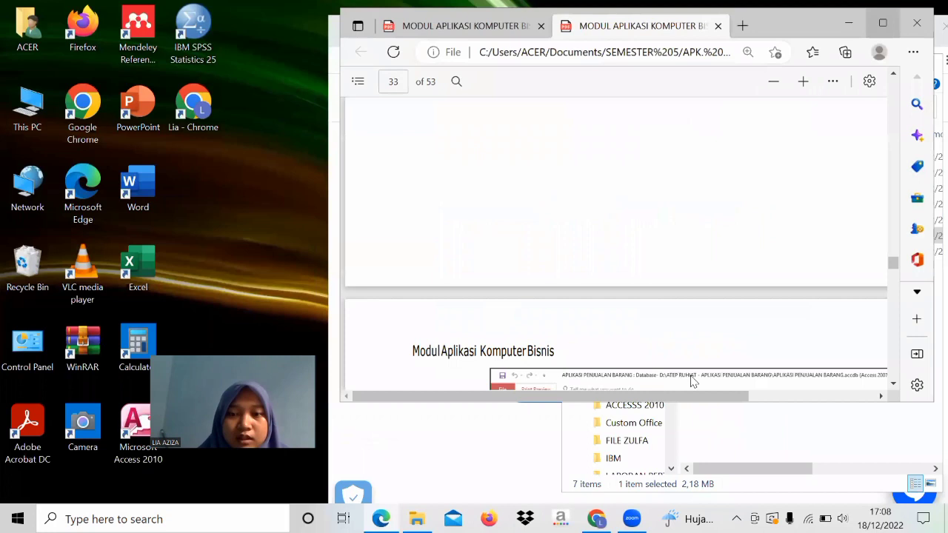
pyautogui.click(522, 450)
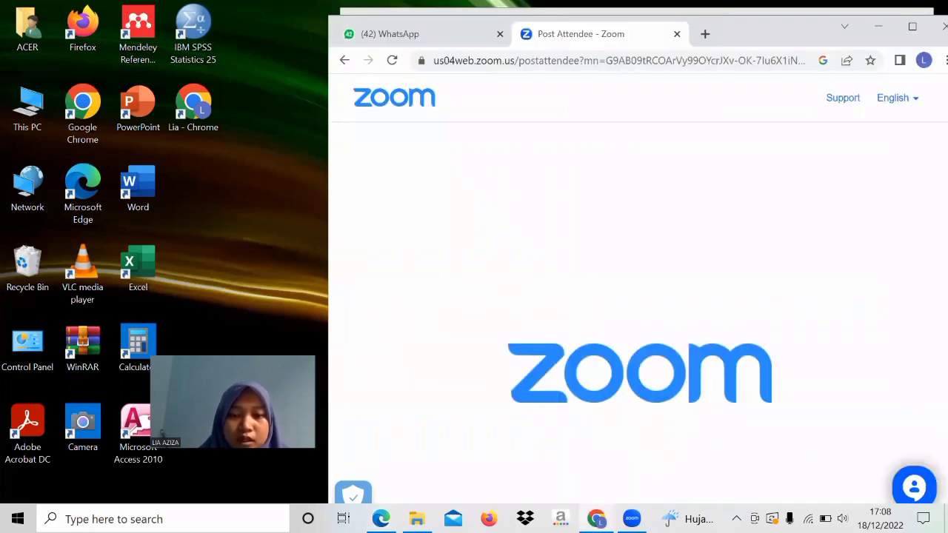
pyautogui.moveTo(417, 518)
pyautogui.click(417, 455)
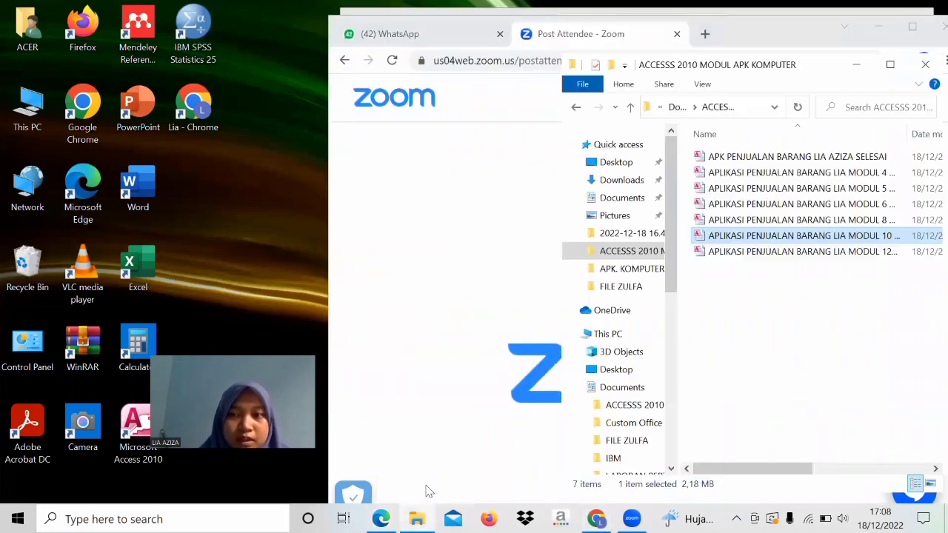
pyautogui.doubleClick(817, 236)
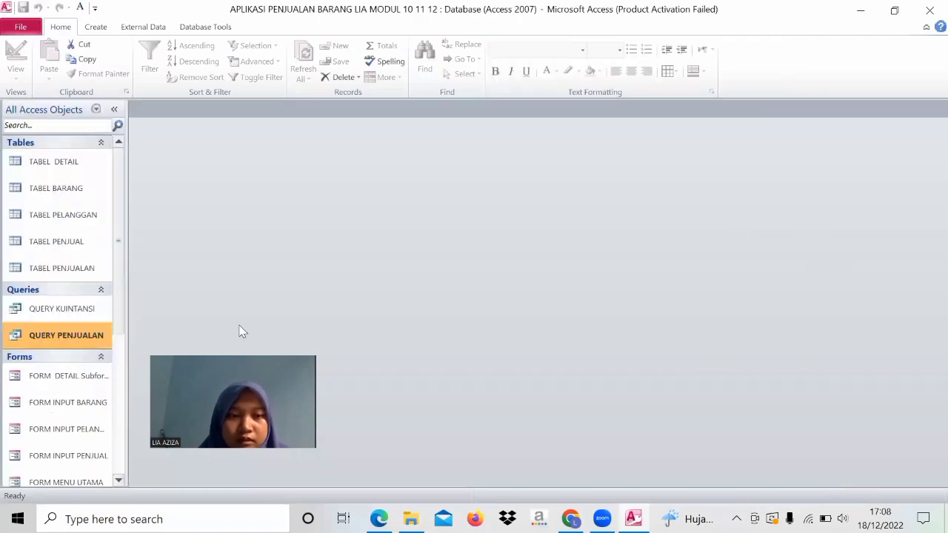
pyautogui.click(118, 482)
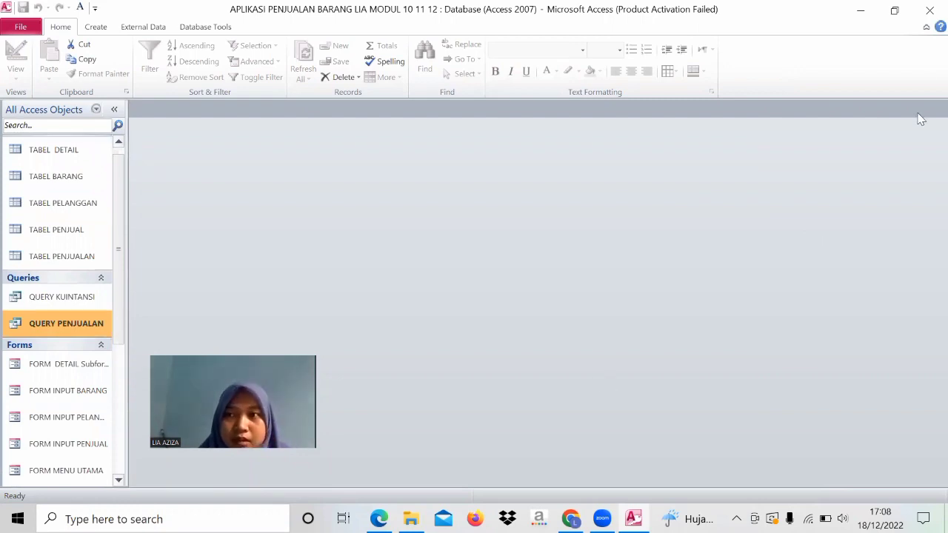
pyautogui.click(927, 12)
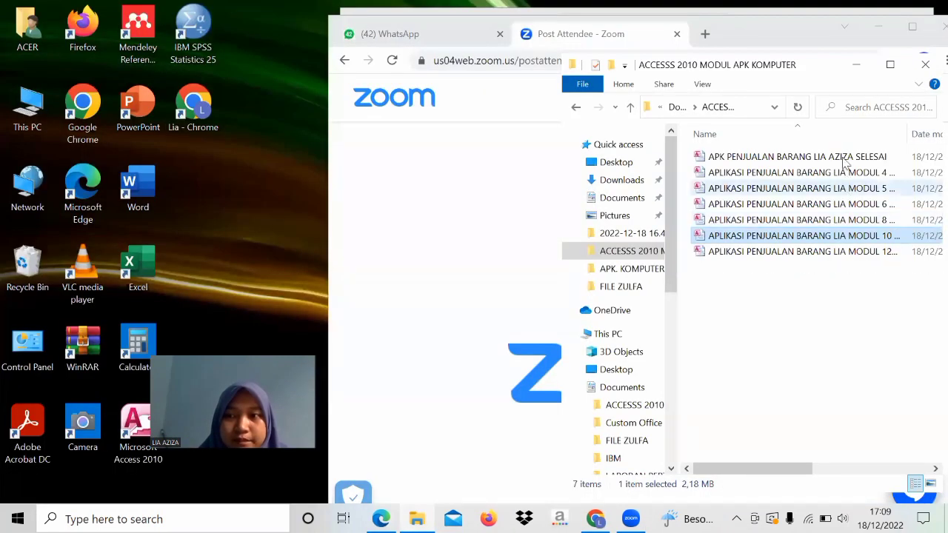
# Step: Open the finished sales database marked SELESAI, look through its objects down to the reports, and close it
pyautogui.doubleClick(844, 157)
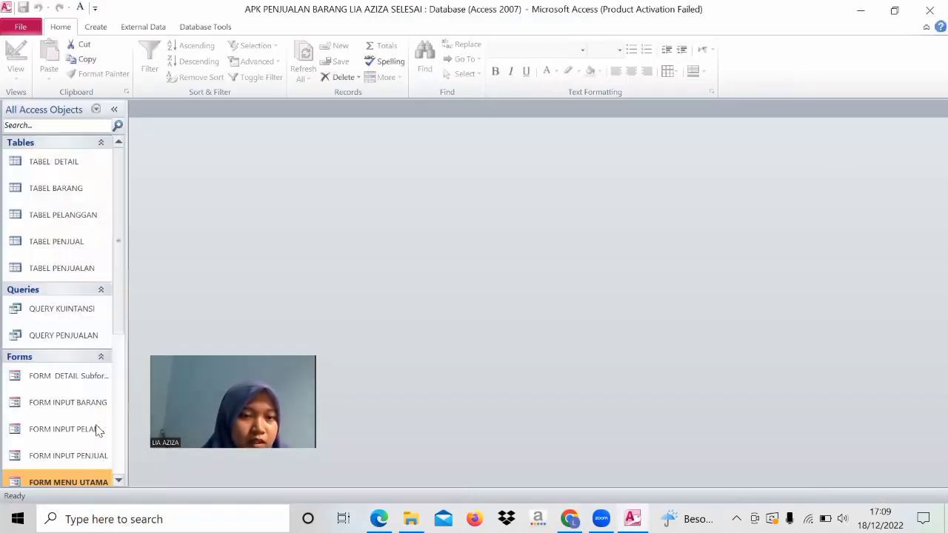
pyautogui.click(119, 482)
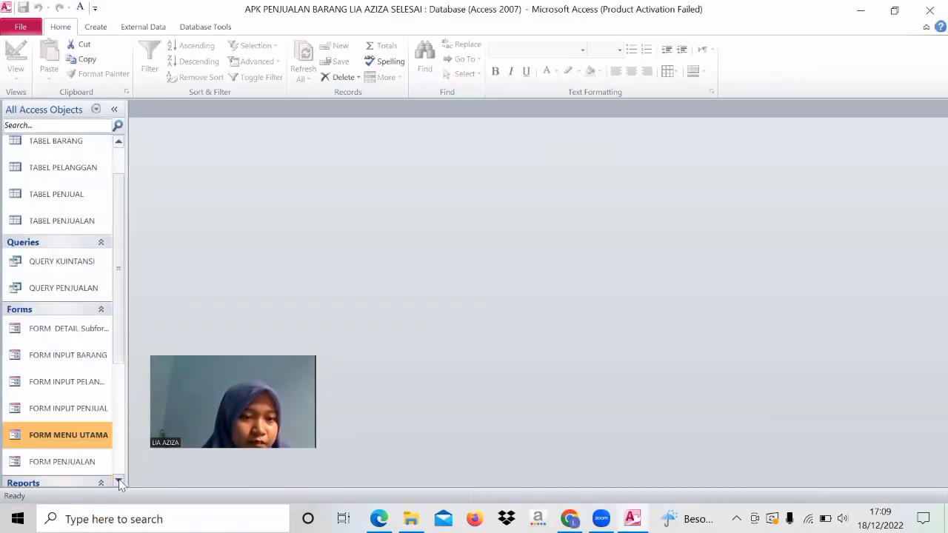
pyautogui.click(119, 482)
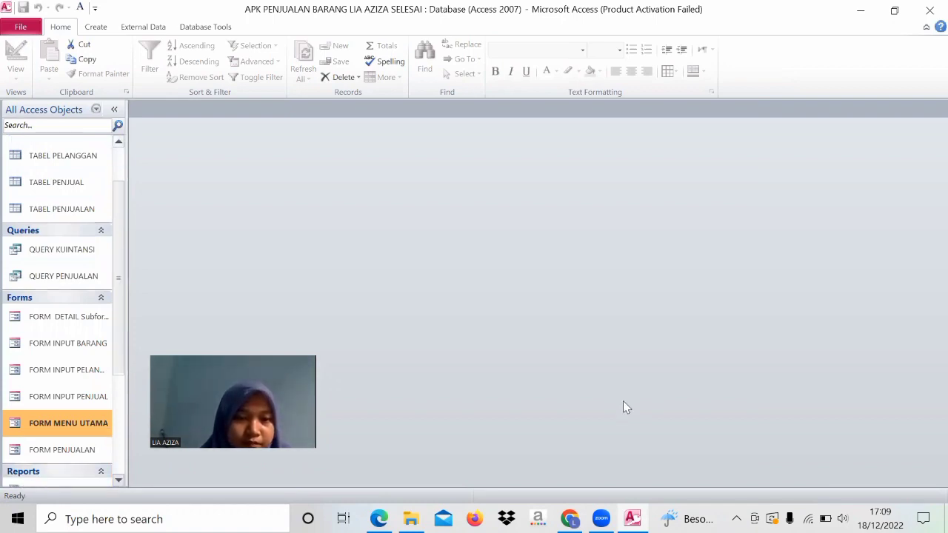
pyautogui.click(119, 482)
pyautogui.click(118, 482)
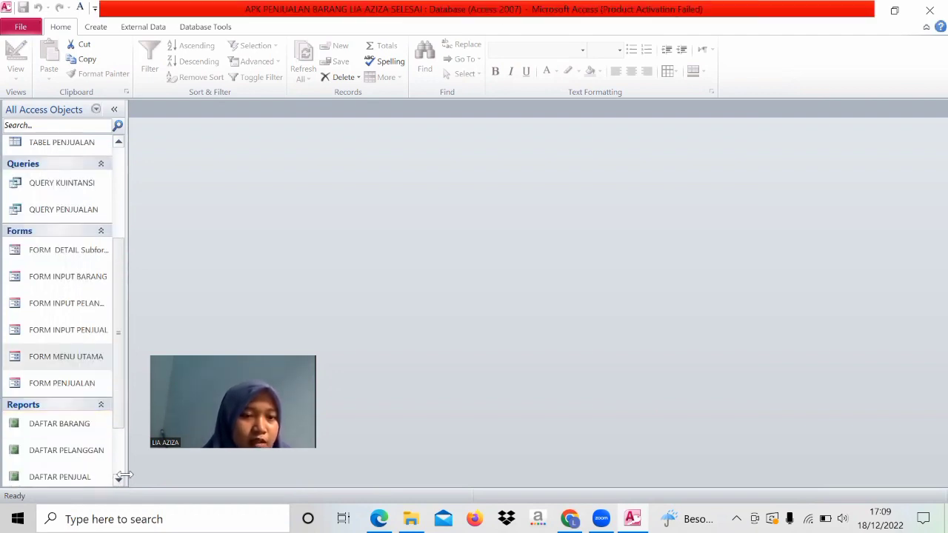
pyautogui.click(928, 12)
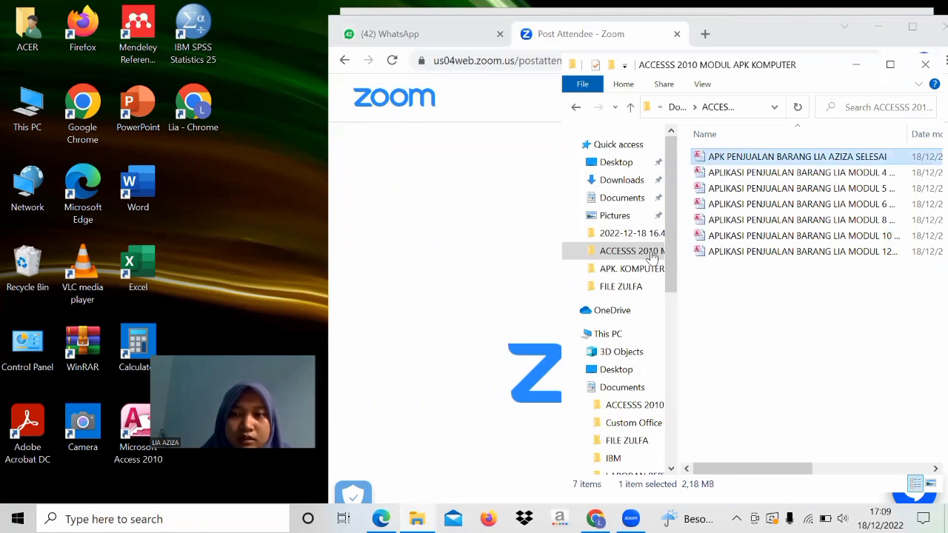
# Step: Open the MODUL APLIKASI KOMPUTER BISNIS PDF from the APK. KOMPUTER BISNIS folder in a maximized window
pyautogui.click(626, 270)
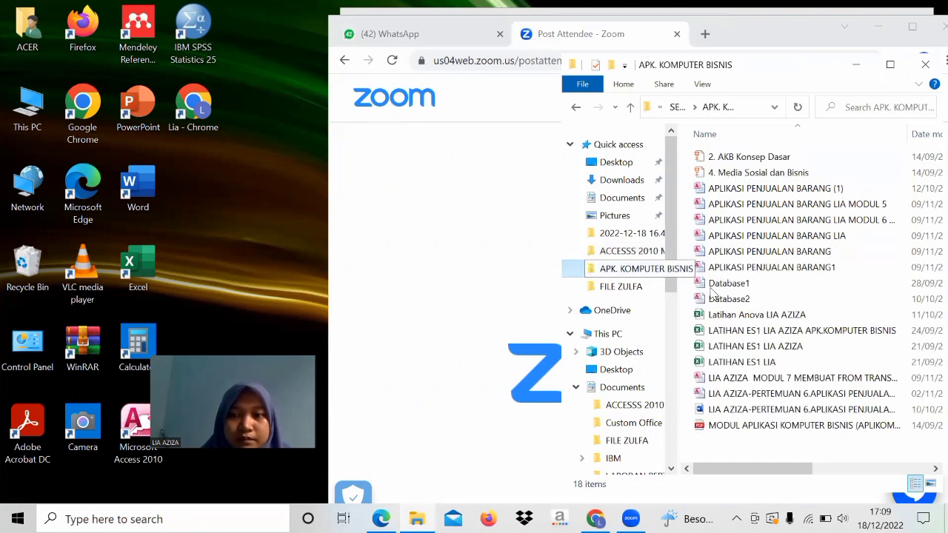
pyautogui.click(750, 430)
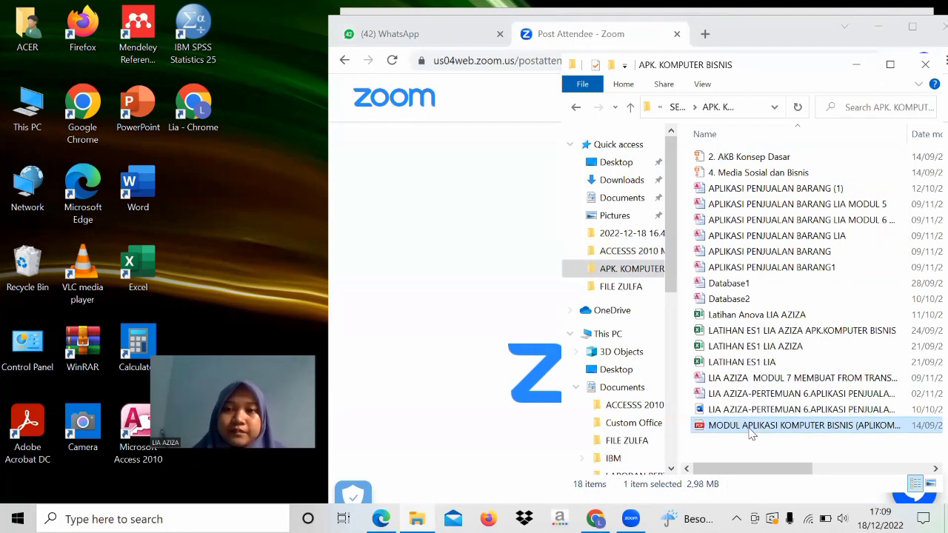
pyautogui.doubleClick(750, 428)
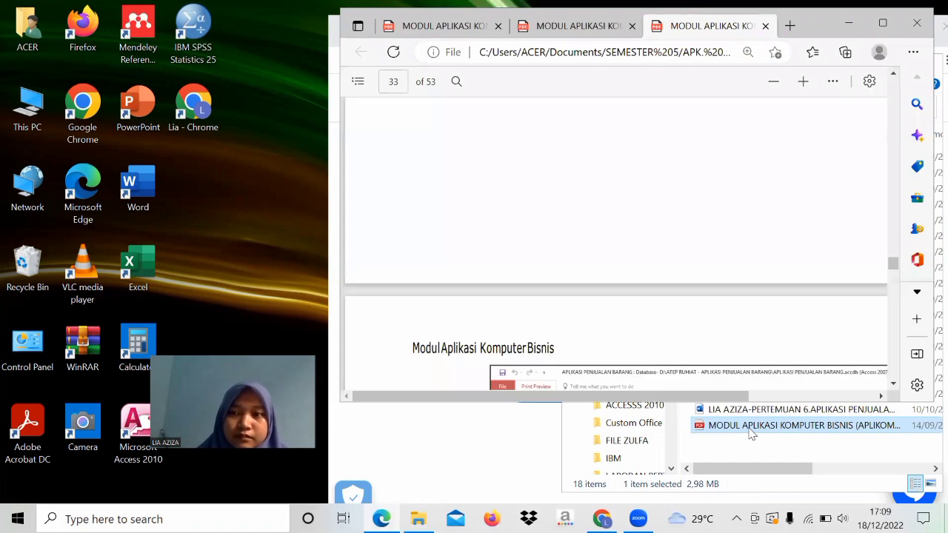
pyautogui.click(881, 26)
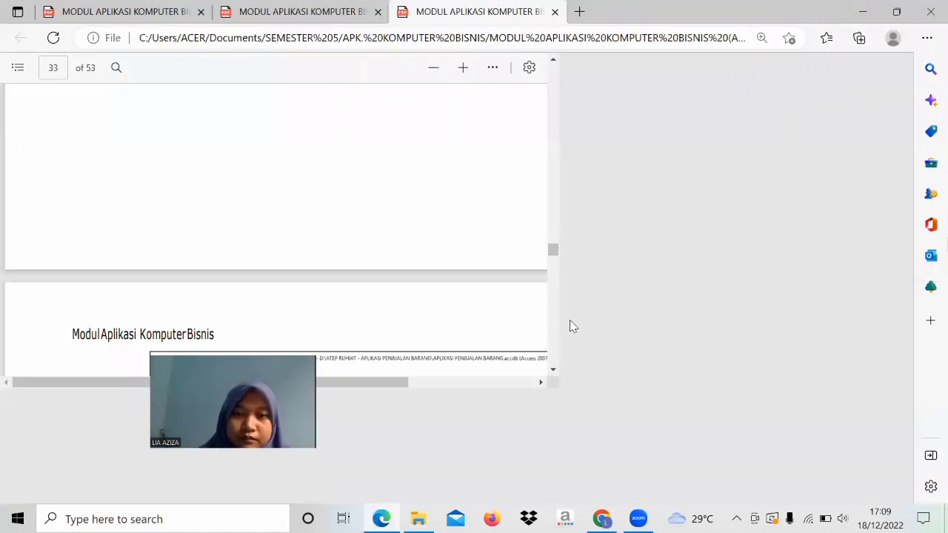
# Step: Read the MODUL 11 receipt instructions, from copying QUERY PENJUALAN as QUERY KUITANSI through building its NOTA criteria from FORM PENJUALAN
pyautogui.scroll(-15, 570, 324)
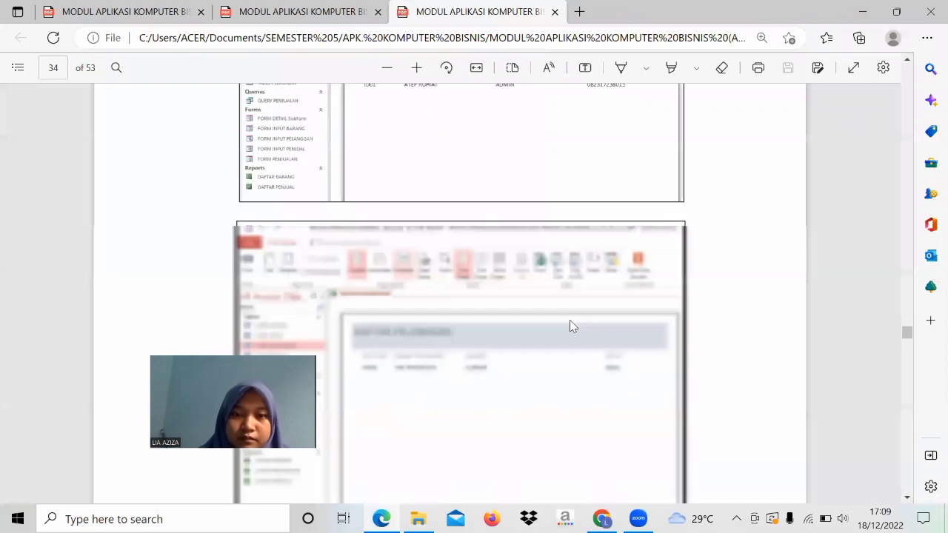
pyautogui.scroll(-3, 570, 326)
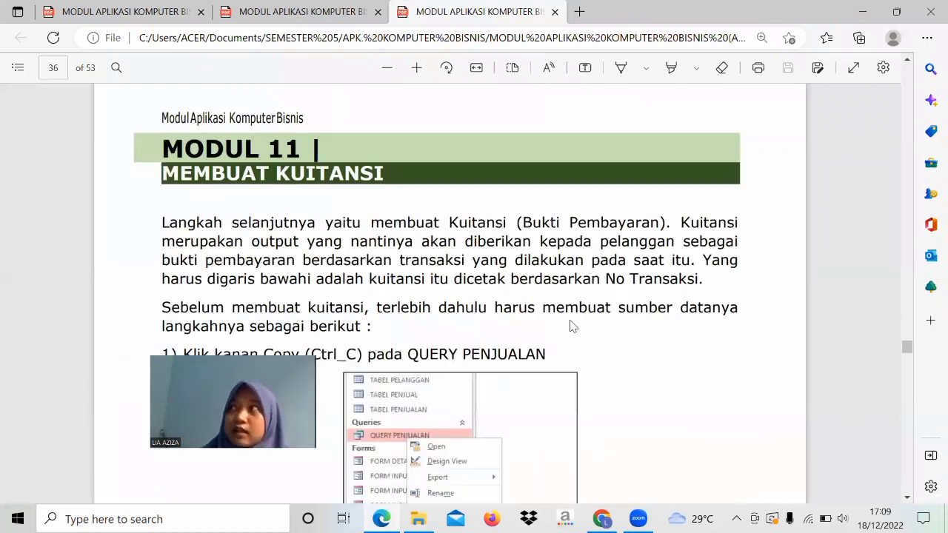
pyautogui.scroll(-2, 570, 325)
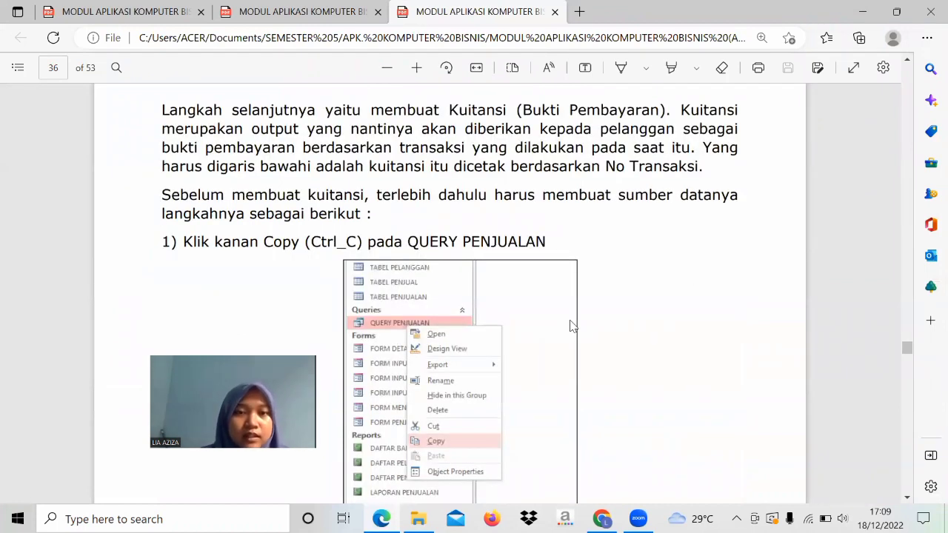
pyautogui.scroll(-1, 570, 325)
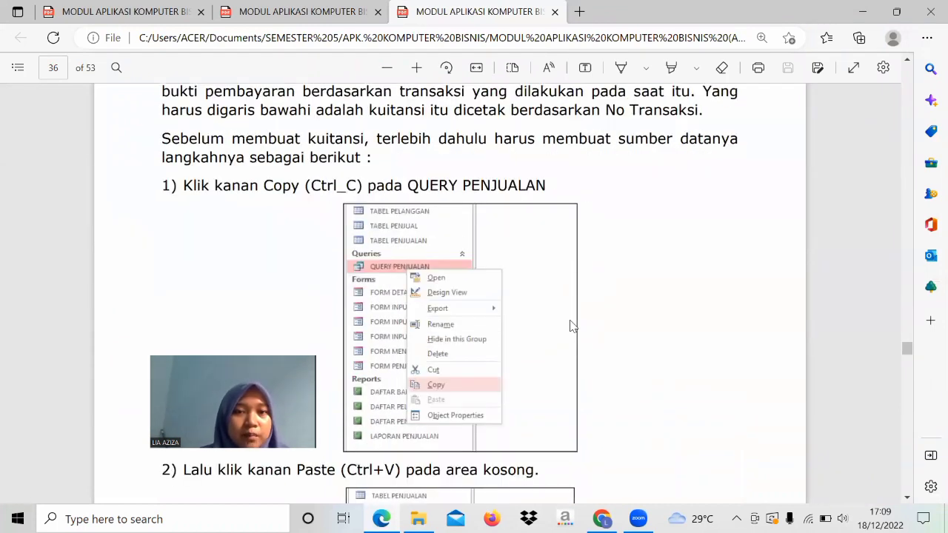
pyautogui.scroll(-1, 572, 326)
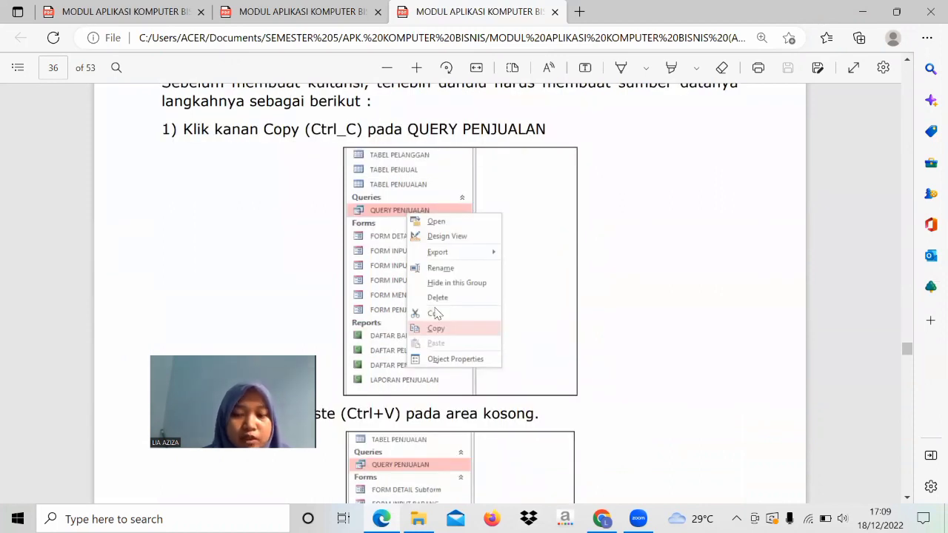
pyautogui.scroll(-2, 435, 314)
pyautogui.scroll(-1, 435, 313)
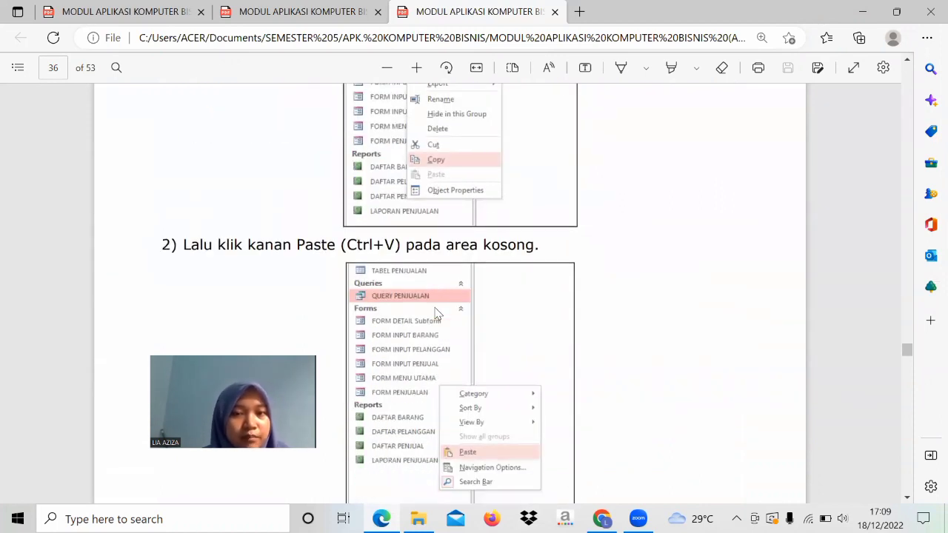
pyautogui.scroll(-1, 435, 313)
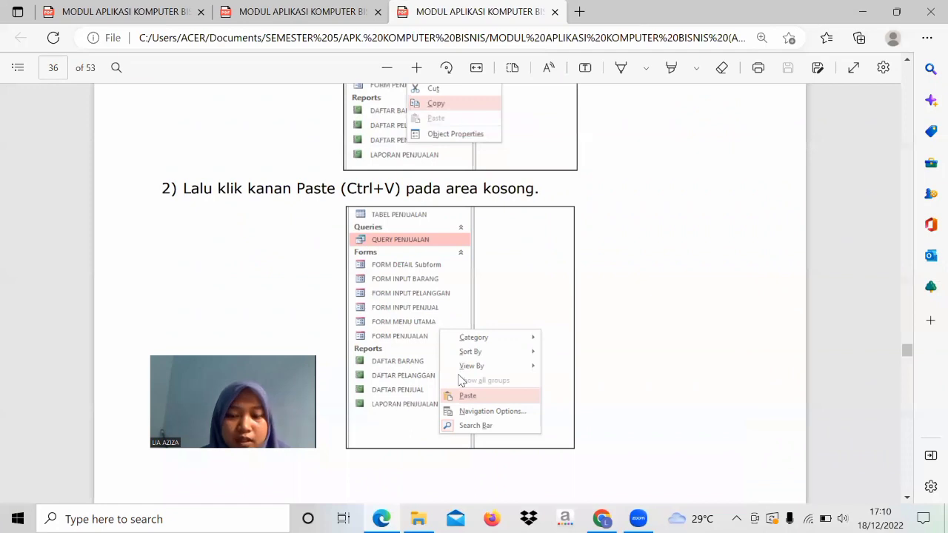
pyautogui.scroll(-8, 460, 380)
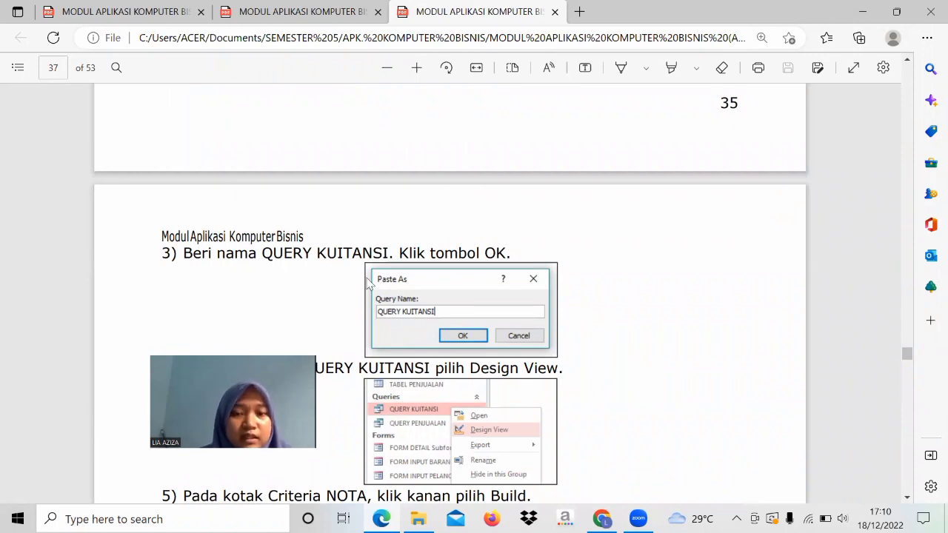
pyautogui.scroll(-5, 367, 284)
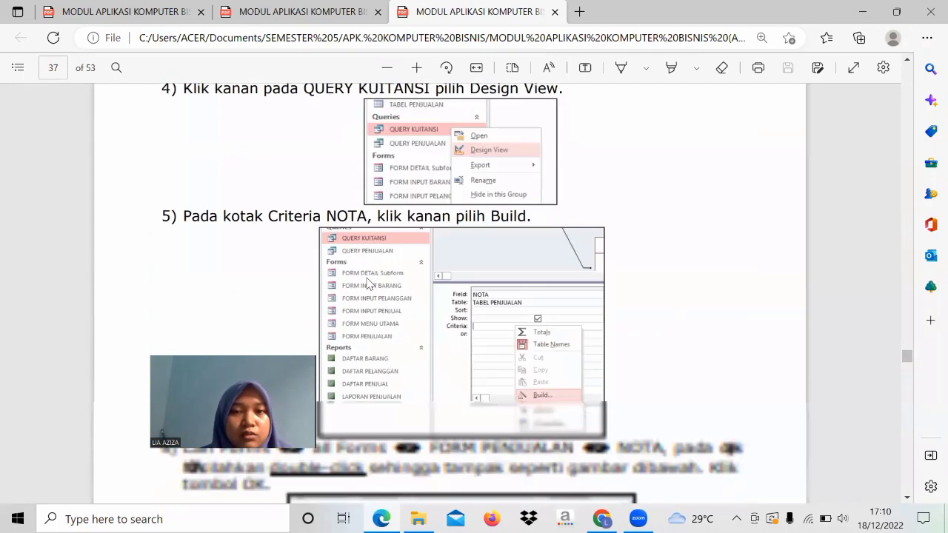
pyautogui.scroll(-5, 368, 284)
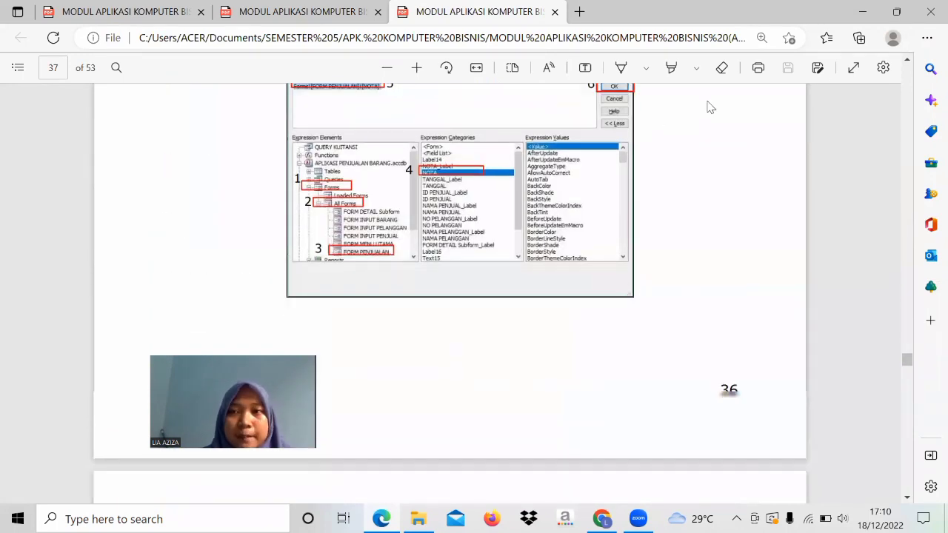
pyautogui.click(895, 14)
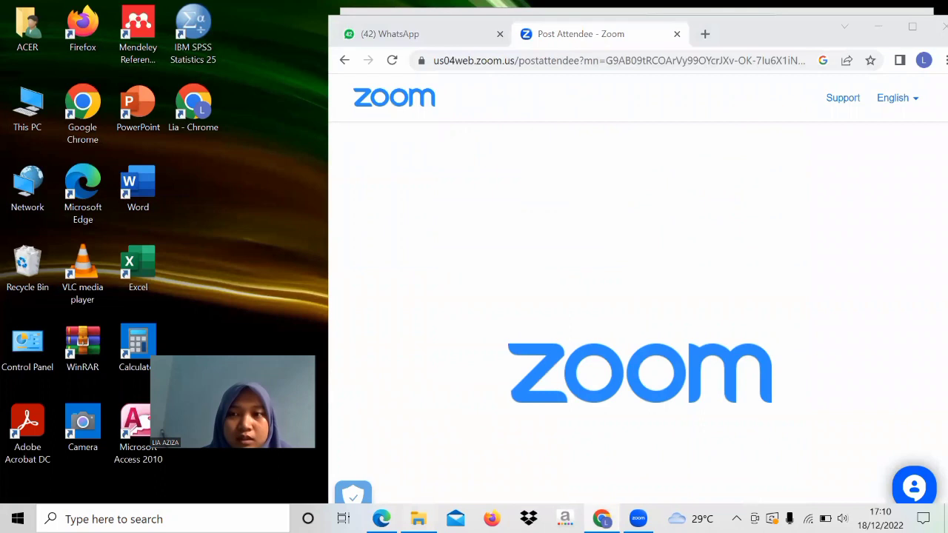
# Step: Open the finished sales database marked SELESAI from the ACCESSS 2010 MODUL APK KOMPUTER folder in File Explorer
pyautogui.hotkey('alt', 'Tab')
pyautogui.click(637, 251)
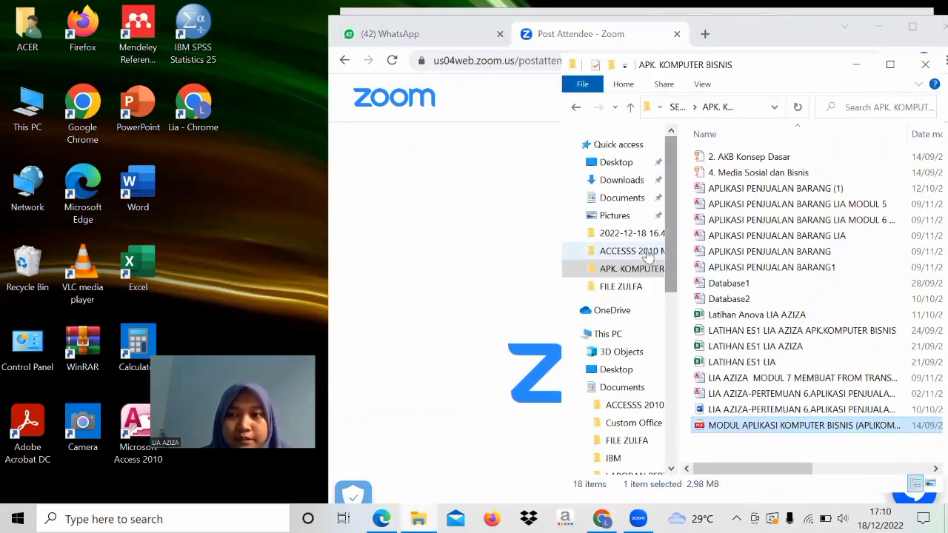
pyautogui.doubleClick(765, 157)
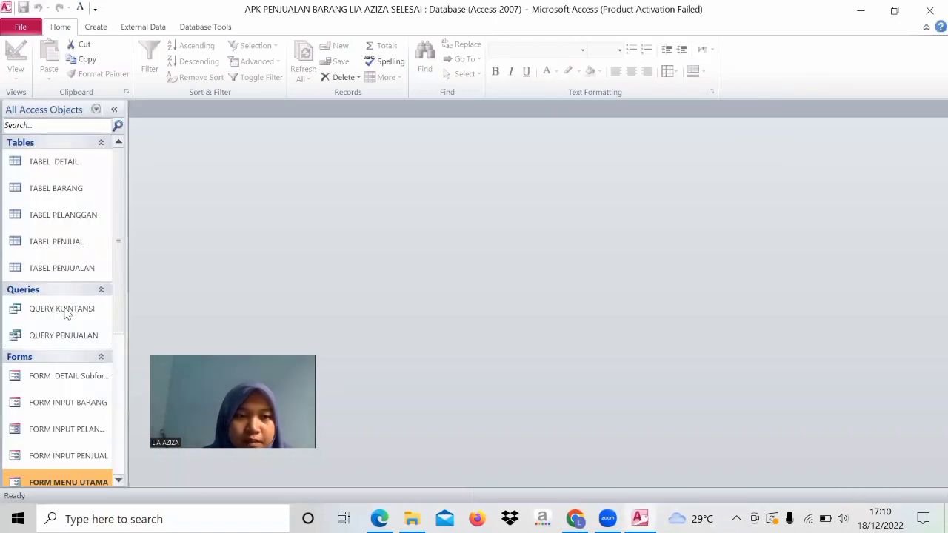
# Step: Run QUERY KUINTANSI with a blank NOTA parameter, inspect its NOTA criteria in Design View, and close the database
pyautogui.doubleClick(65, 311)
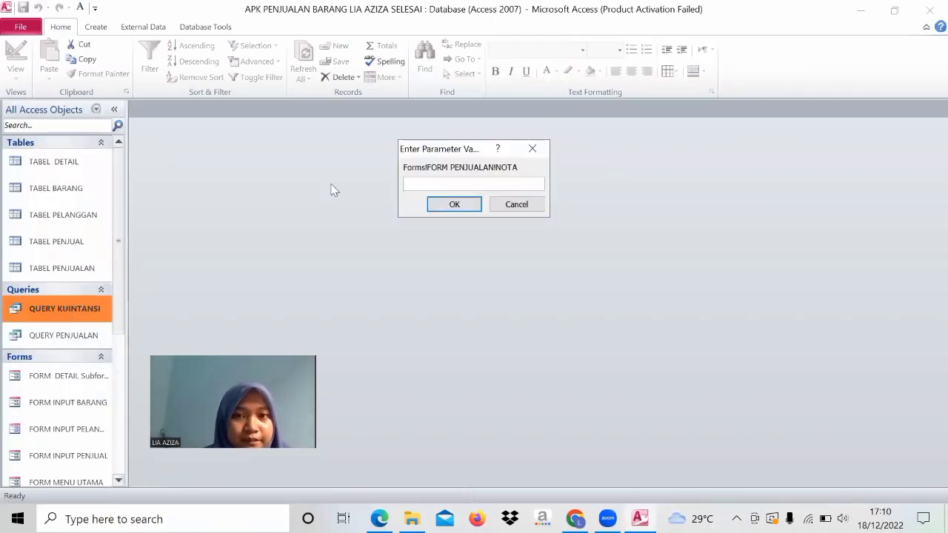
pyautogui.click(438, 204)
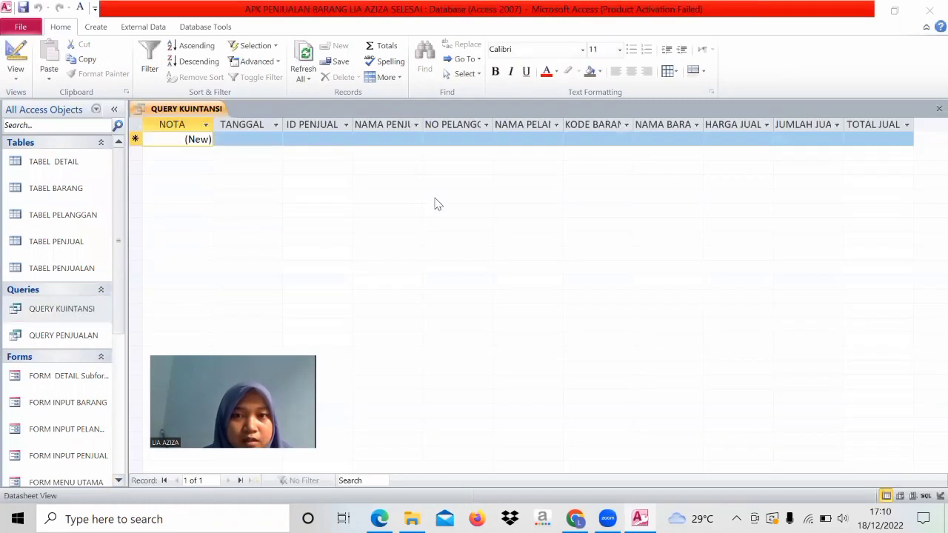
pyautogui.click(624, 397)
pyautogui.rightClick(213, 116)
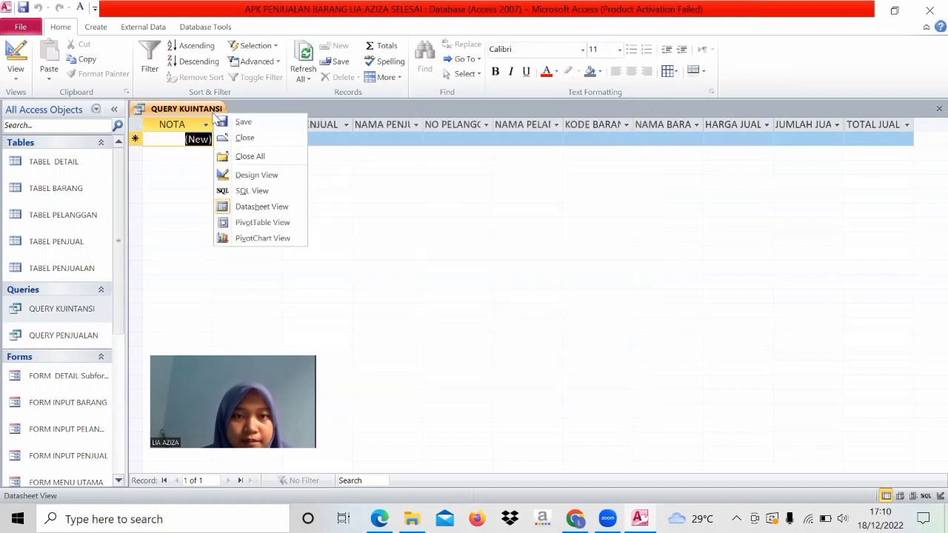
pyautogui.click(252, 174)
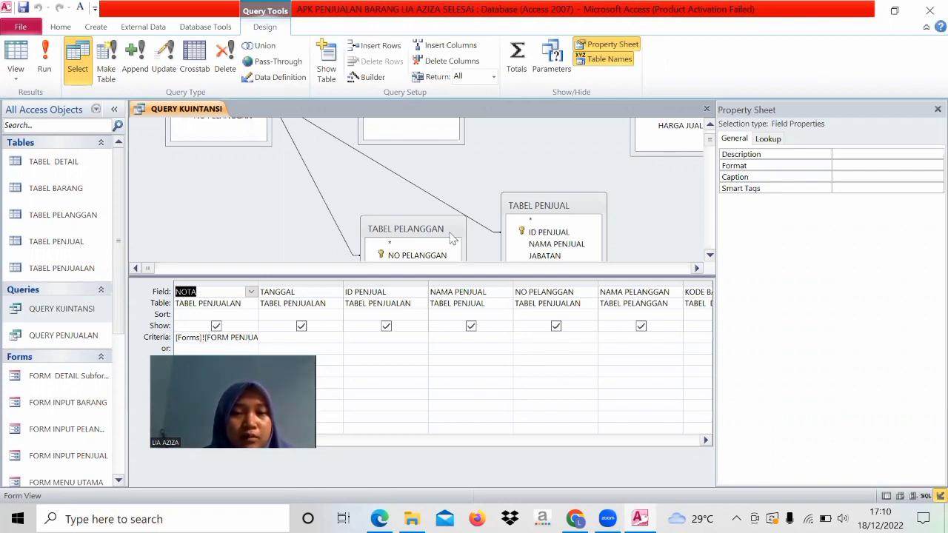
pyautogui.click(927, 10)
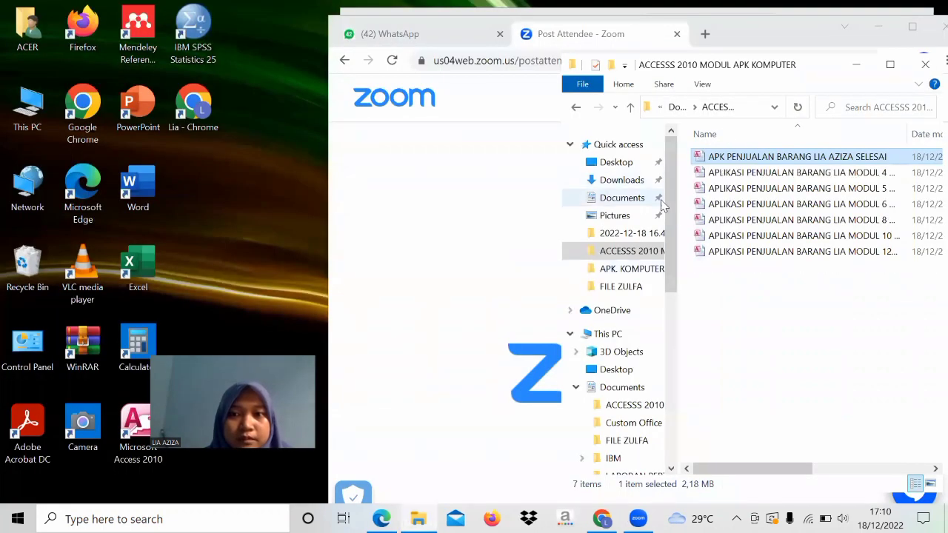
# Step: Reopen the MODUL APLIKASI KOMPUTER BISNIS PDF from the APK. KOMPUTER BISNIS folder at the Expression Builder illustration on page 37, in a maximized window
pyautogui.click(643, 268)
pyautogui.doubleClick(738, 428)
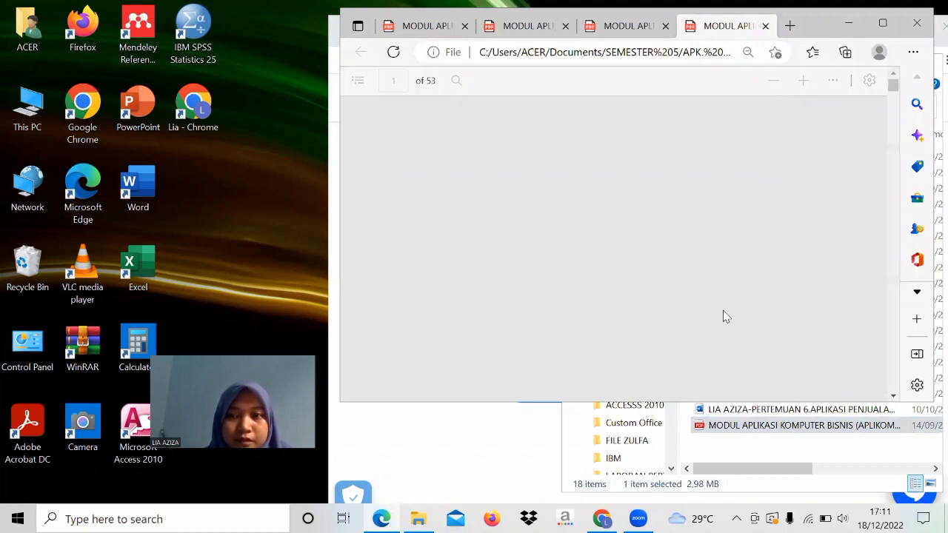
pyautogui.scroll(-1, 725, 316)
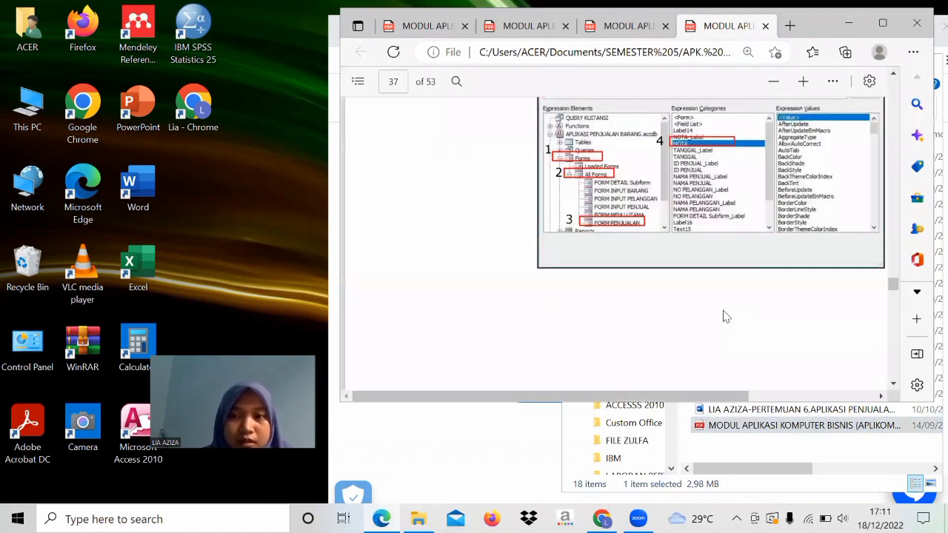
pyautogui.scroll(1, 726, 317)
pyautogui.scroll(3, 725, 317)
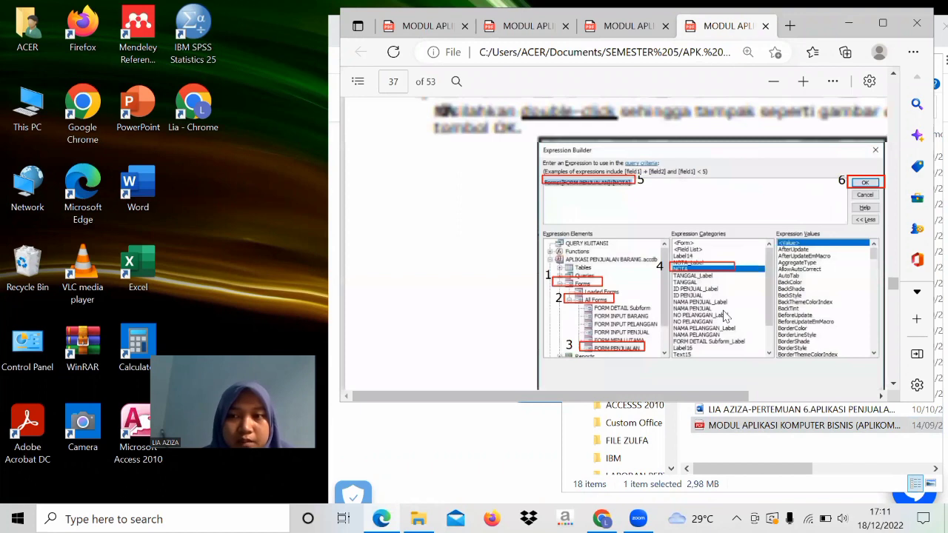
pyautogui.scroll(3, 726, 316)
pyautogui.scroll(-2, 724, 315)
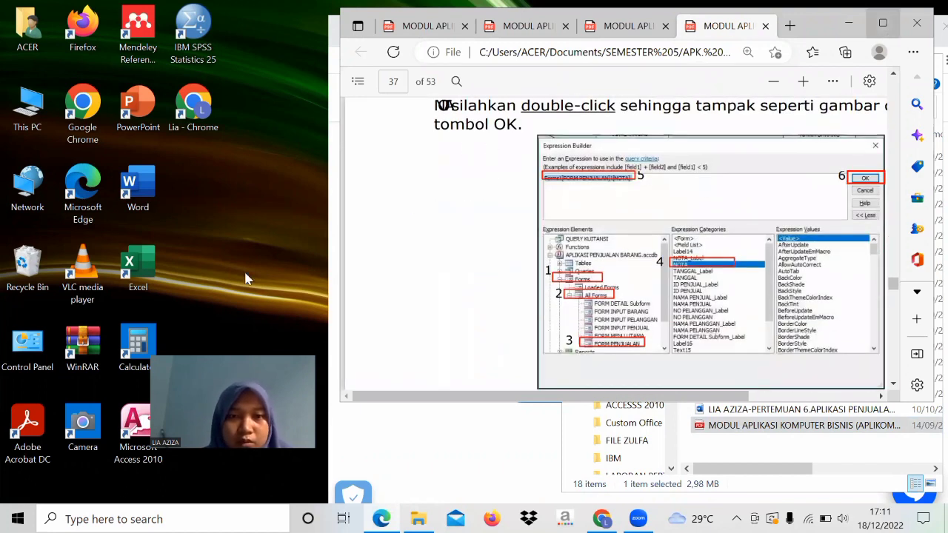
pyautogui.press('super+Up')
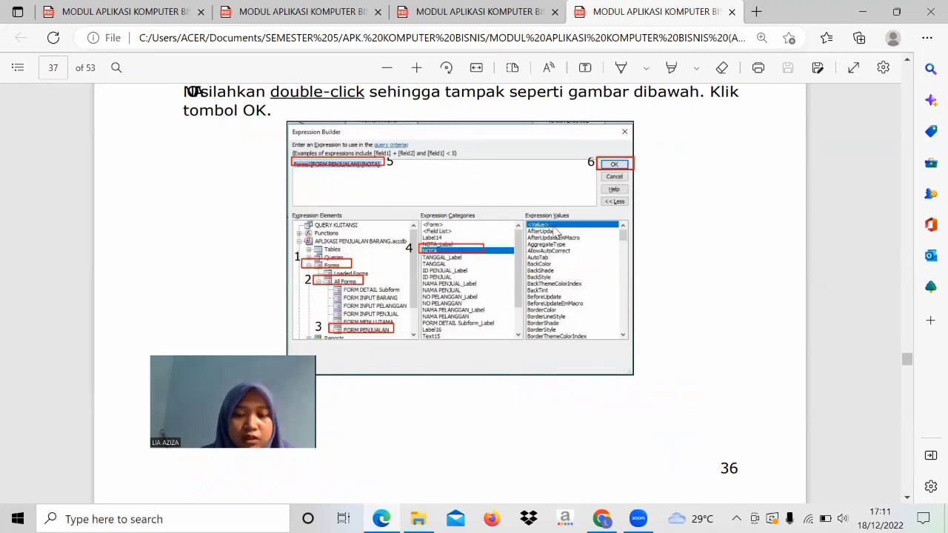
# Step: Read receipt instructions 7 to 10, from checking the NOTA criteria formula to starting a report design and switching its header and footer sections
pyautogui.scroll(-6, 555, 231)
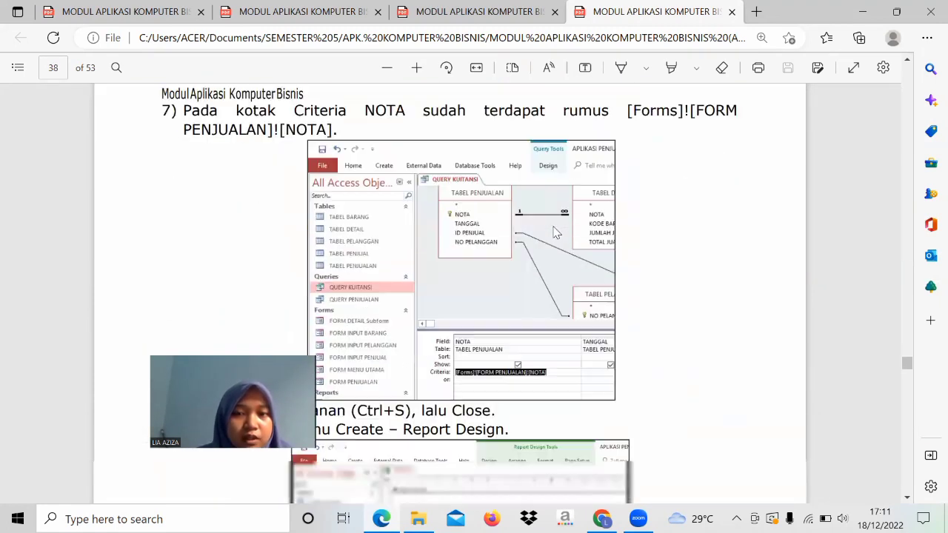
pyautogui.scroll(-3, 555, 231)
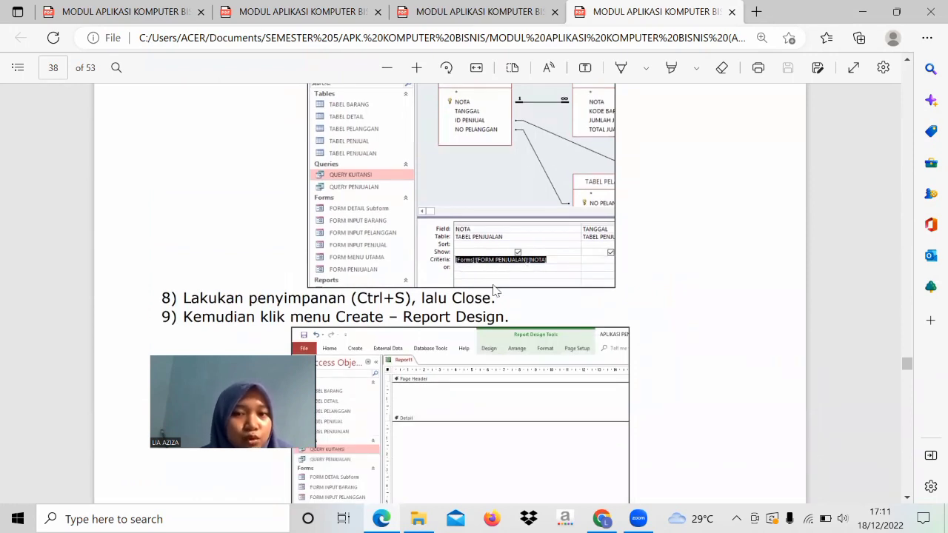
pyautogui.scroll(-3, 492, 288)
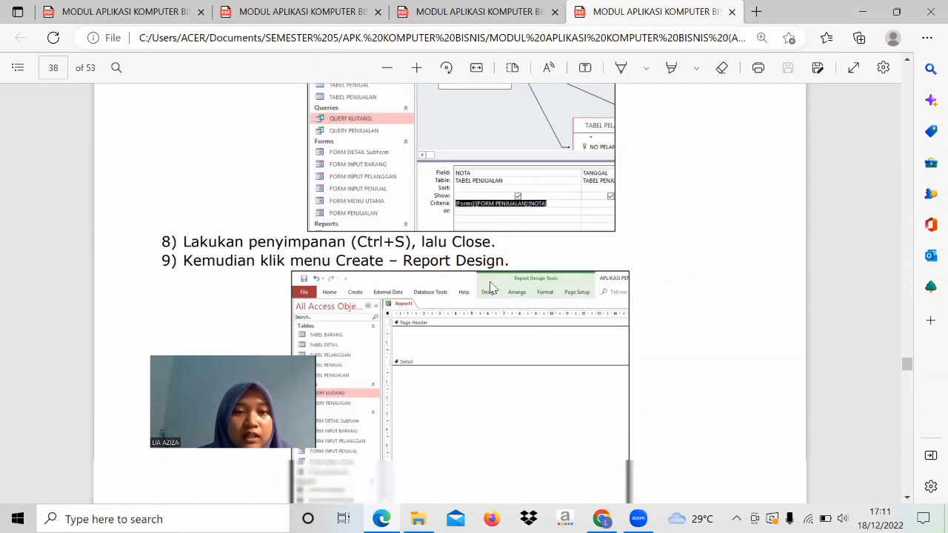
pyautogui.scroll(-2, 492, 288)
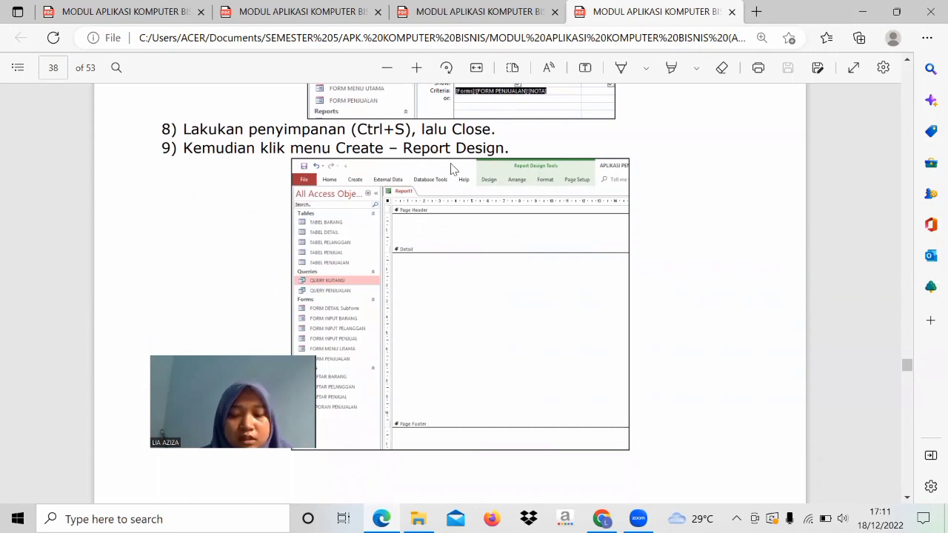
pyautogui.scroll(-1, 454, 169)
pyautogui.scroll(-2, 454, 168)
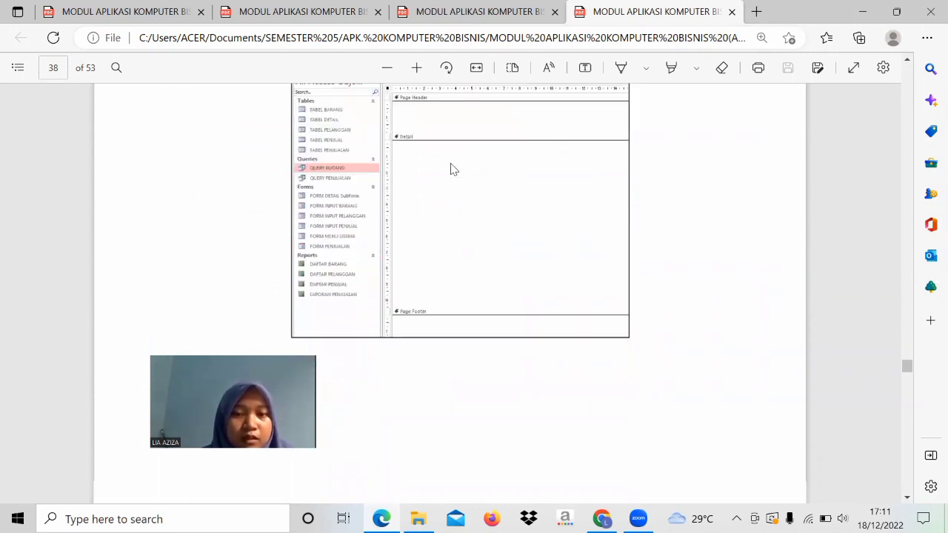
pyautogui.scroll(-7, 454, 169)
pyautogui.scroll(-5, 454, 168)
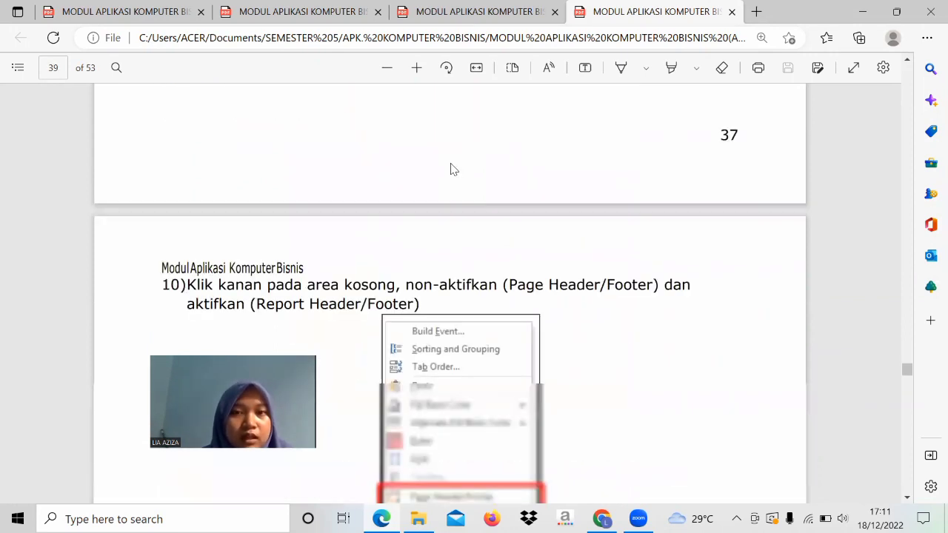
pyautogui.scroll(-6, 452, 168)
pyautogui.scroll(3, 452, 169)
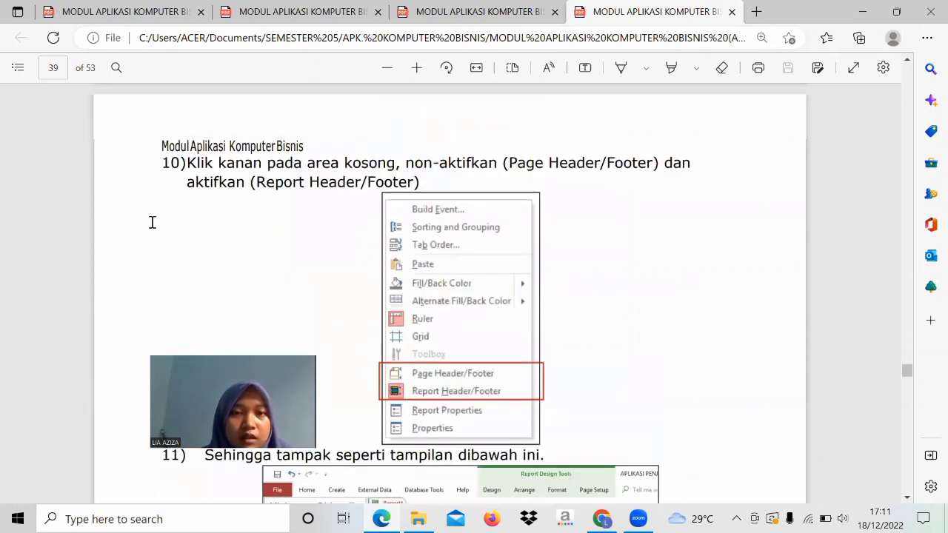
pyautogui.scroll(2, 373, 230)
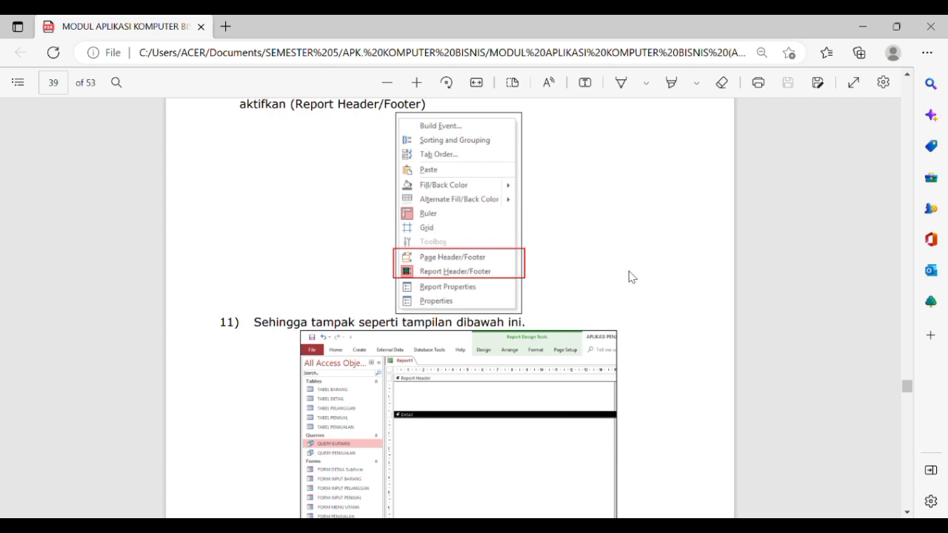
pyautogui.scroll(2, 630, 276)
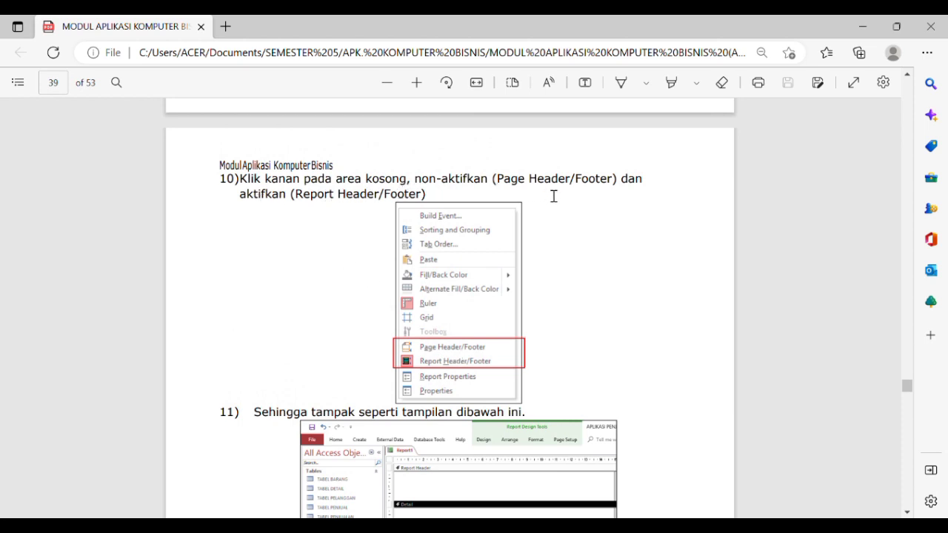
# Step: Read instructions 11 to 20 on the receipt report's record source, KUITANSI title label, font settings, four text boxes and their captions
pyautogui.scroll(-10, 465, 357)
pyautogui.scroll(-10, 465, 357)
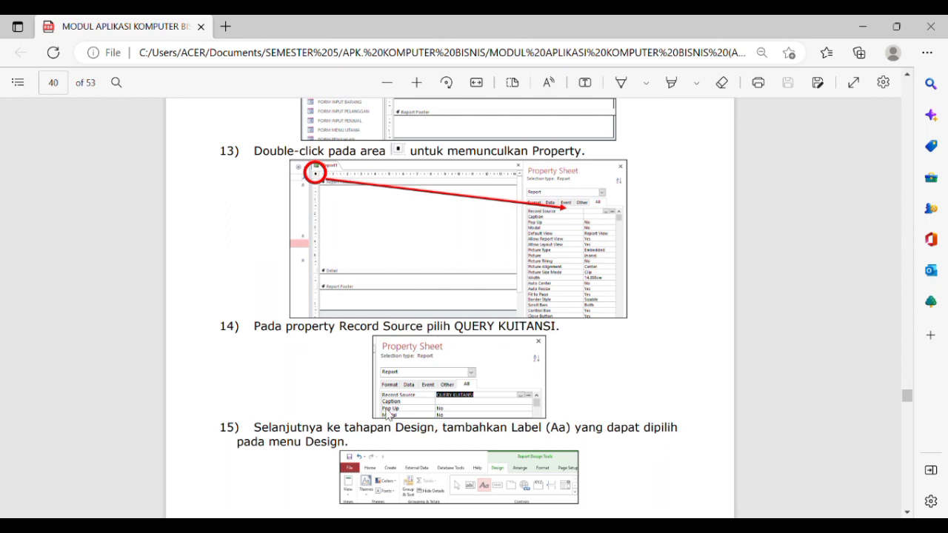
pyautogui.scroll(-1, 382, 416)
pyautogui.scroll(-2, 380, 417)
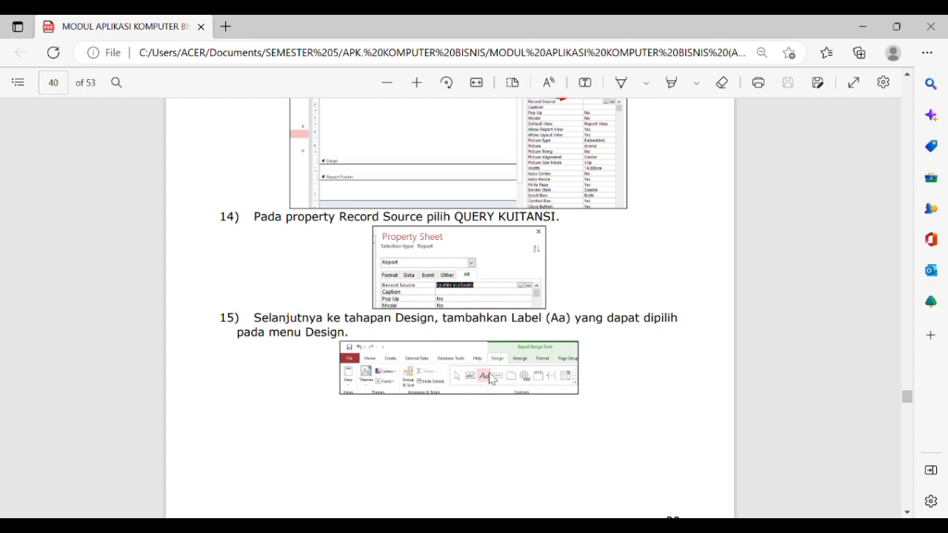
pyautogui.scroll(-5, 482, 383)
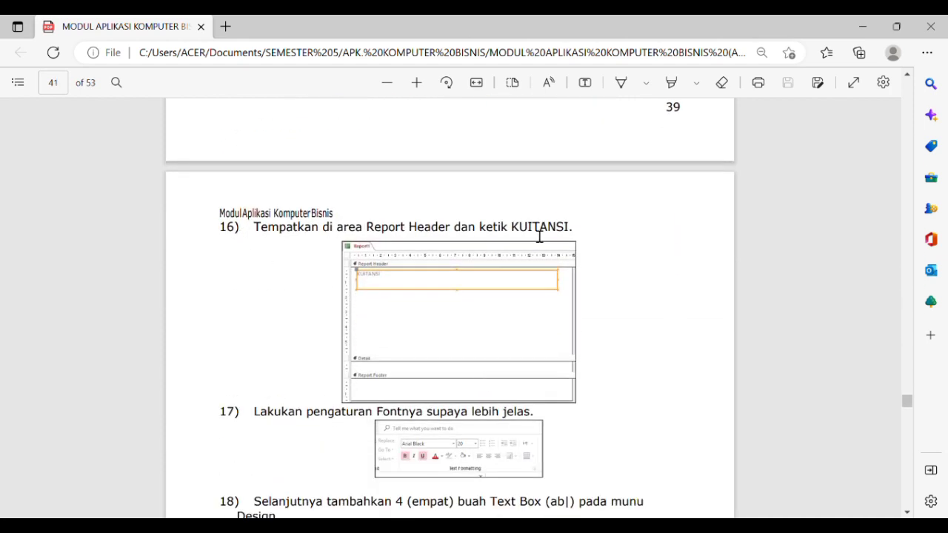
pyautogui.scroll(-1, 378, 359)
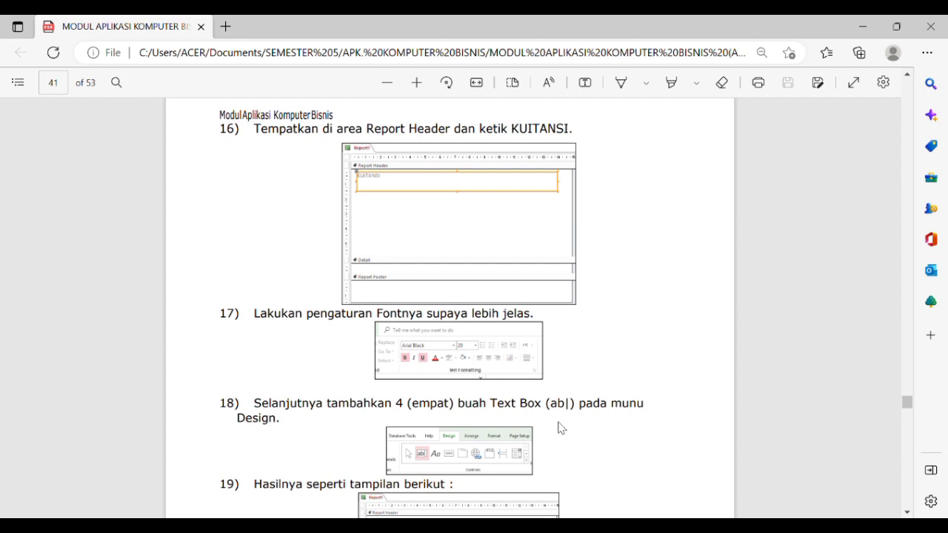
pyautogui.scroll(-1, 559, 427)
pyautogui.scroll(-2, 559, 428)
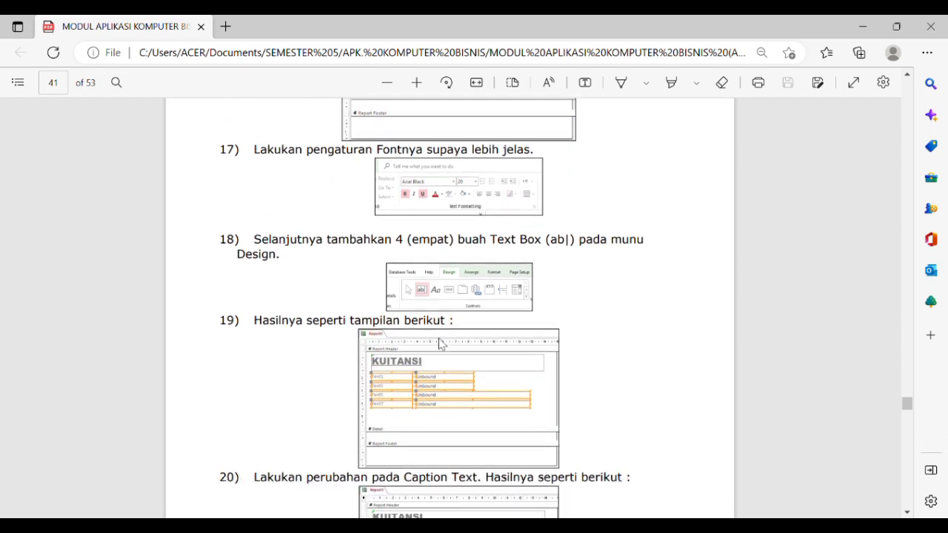
pyautogui.scroll(-2, 426, 426)
pyautogui.scroll(-1, 425, 426)
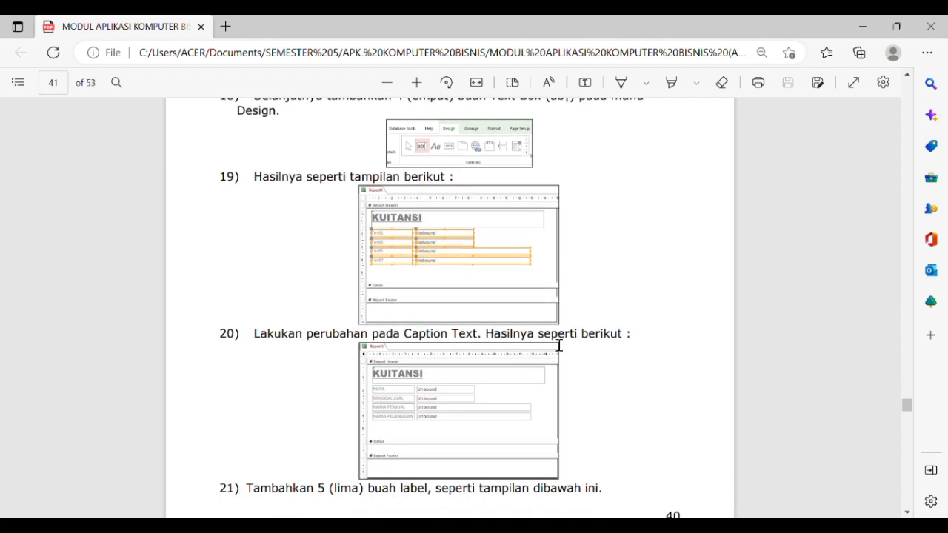
pyautogui.scroll(-2, 386, 398)
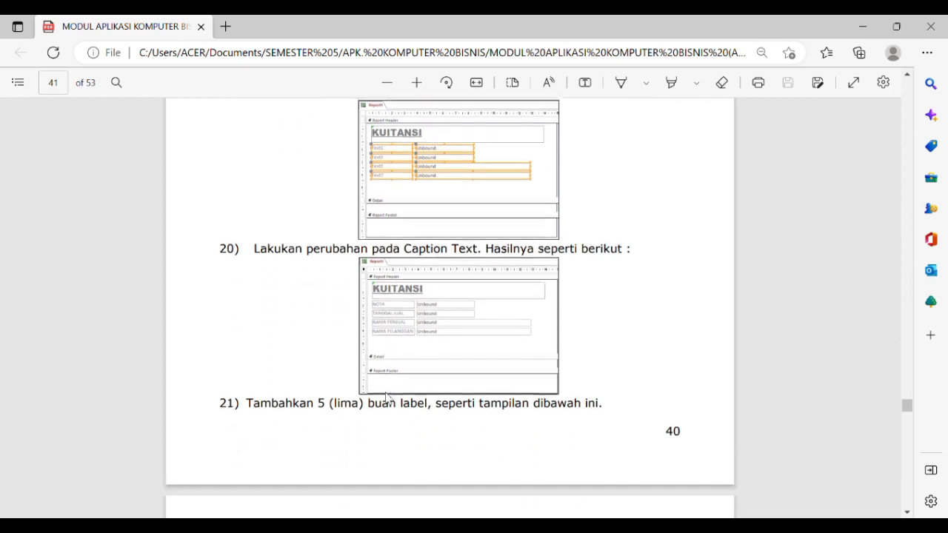
pyautogui.scroll(1, 386, 398)
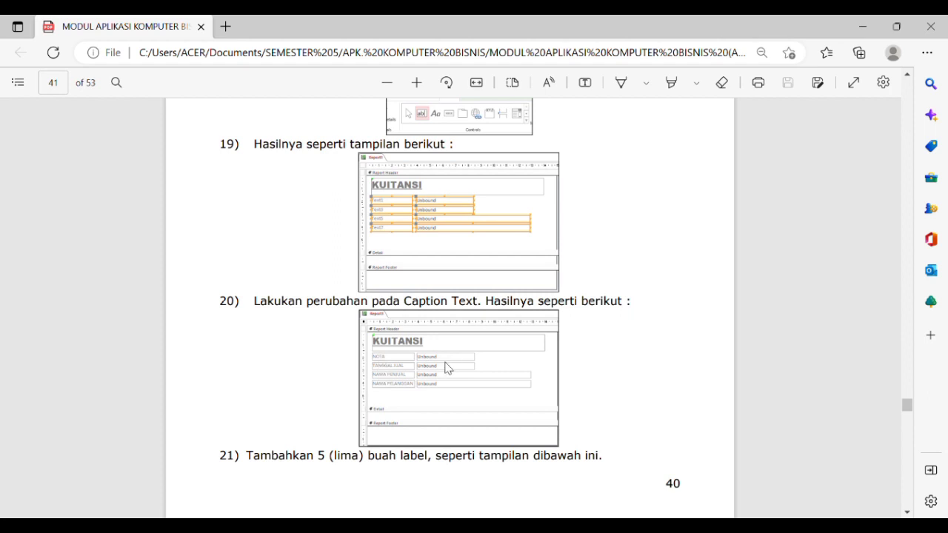
# Step: Read instructions 21 to 25 on adding the receipt's column labels, lines and Detail text boxes, up to NOTA's Control Source
pyautogui.scroll(-2, 384, 423)
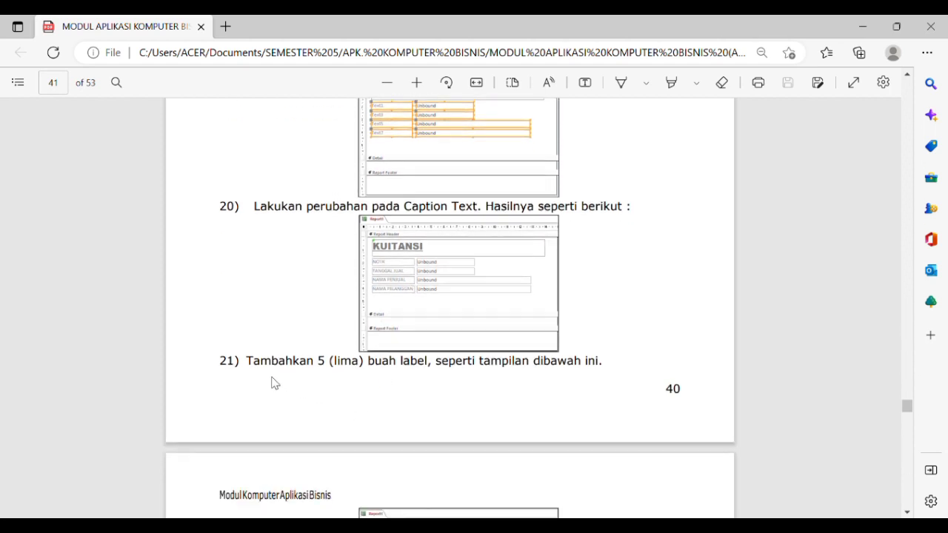
pyautogui.scroll(-3, 383, 478)
pyautogui.scroll(-2, 383, 478)
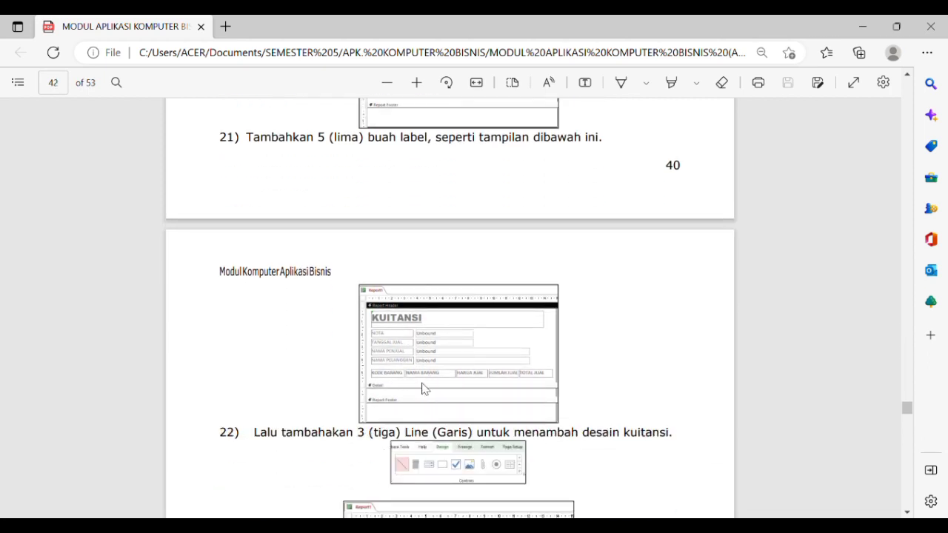
pyautogui.scroll(-2, 370, 431)
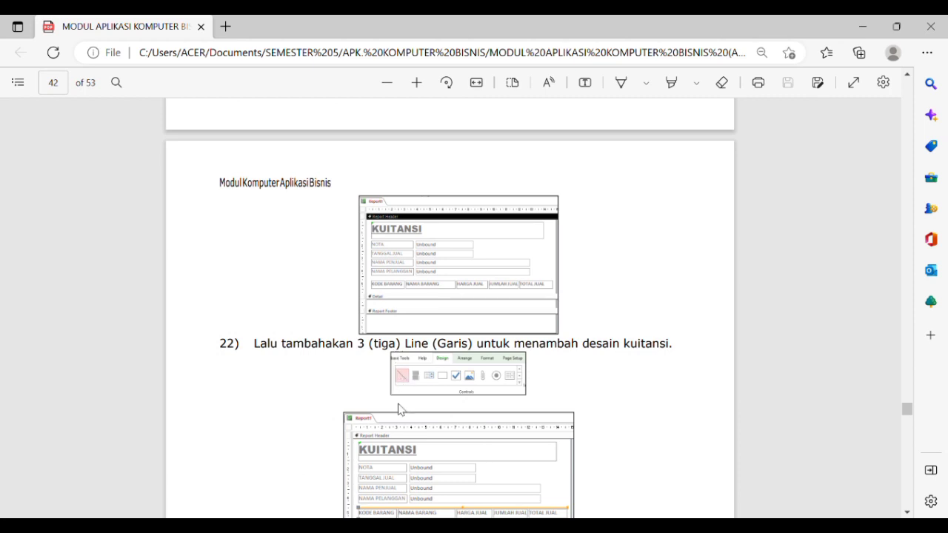
pyautogui.scroll(-3, 399, 378)
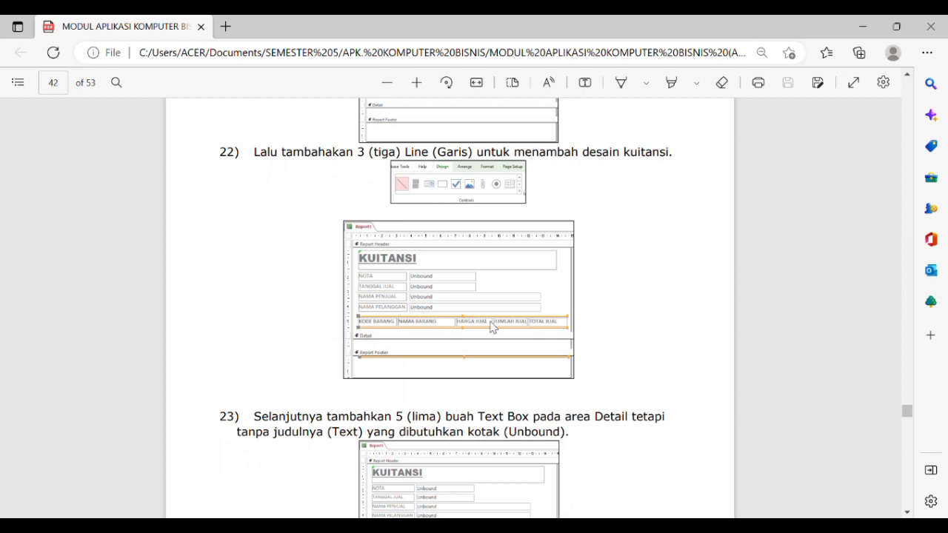
pyautogui.scroll(-8, 454, 376)
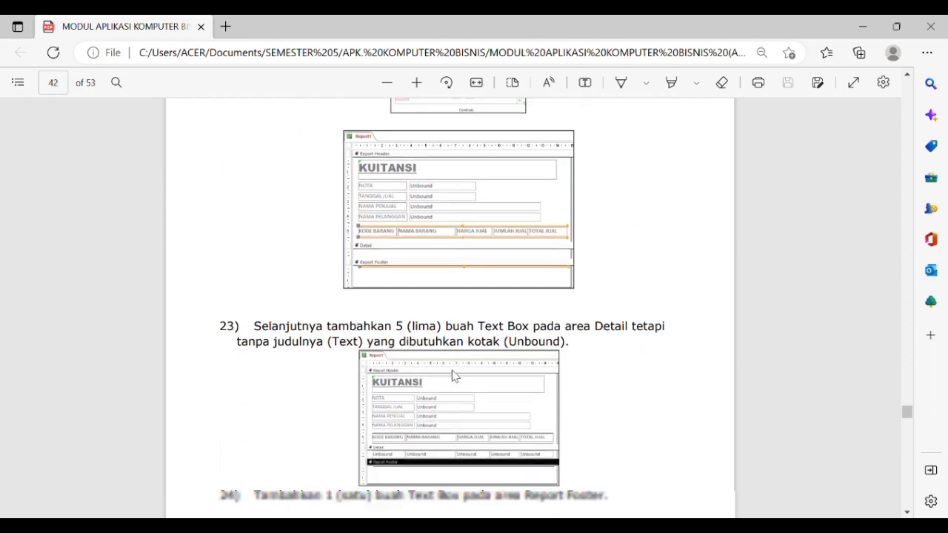
pyautogui.scroll(-4, 451, 374)
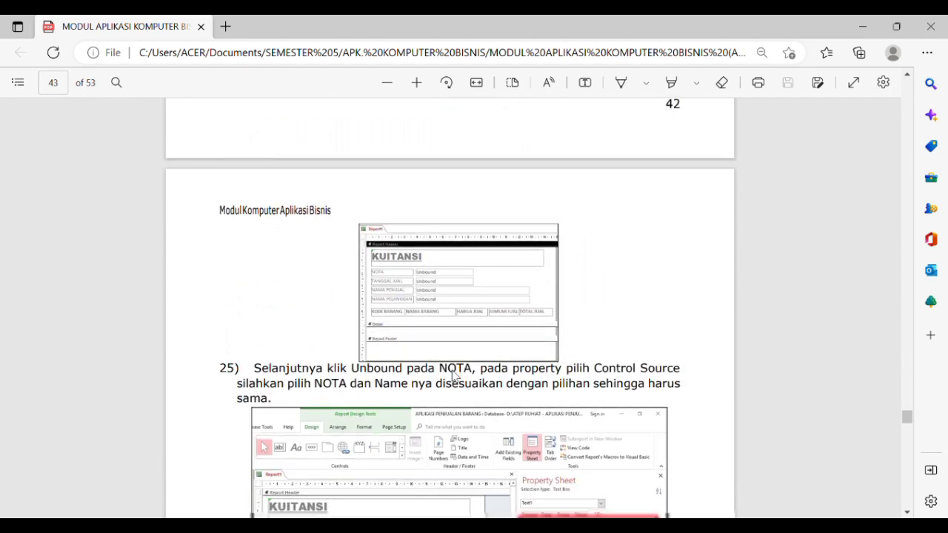
# Step: Read instructions 25 to 27 on binding the receipt's text boxes to their fields and the SUBTOTAL formula =SUM([TOTAL JUAL])
pyautogui.scroll(-1, 454, 376)
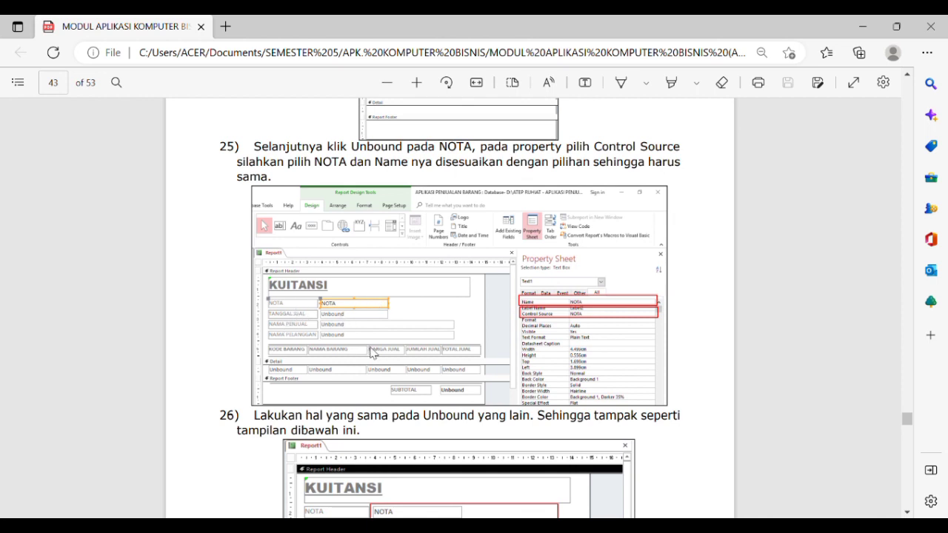
pyautogui.scroll(-3, 378, 326)
pyautogui.scroll(-2, 379, 326)
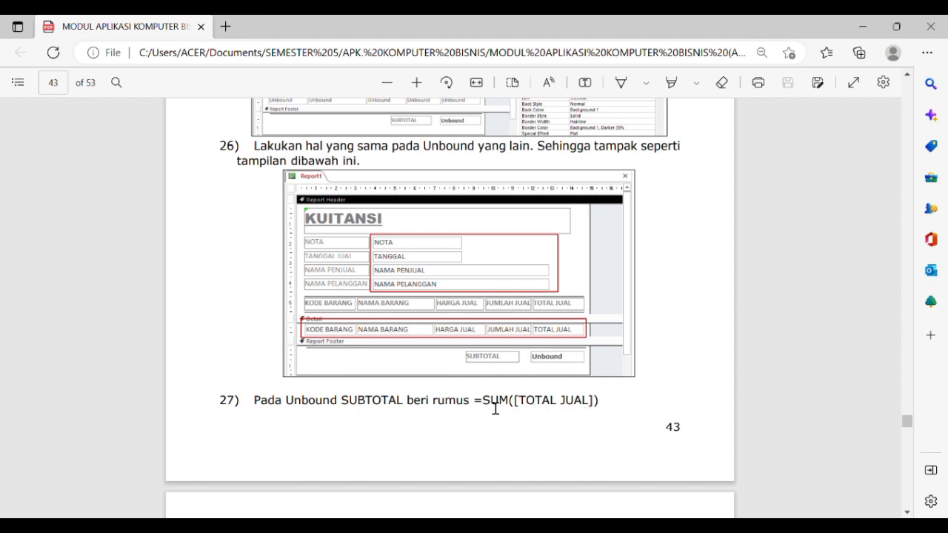
pyautogui.moveTo(475, 407); pyautogui.dragTo(607, 407)
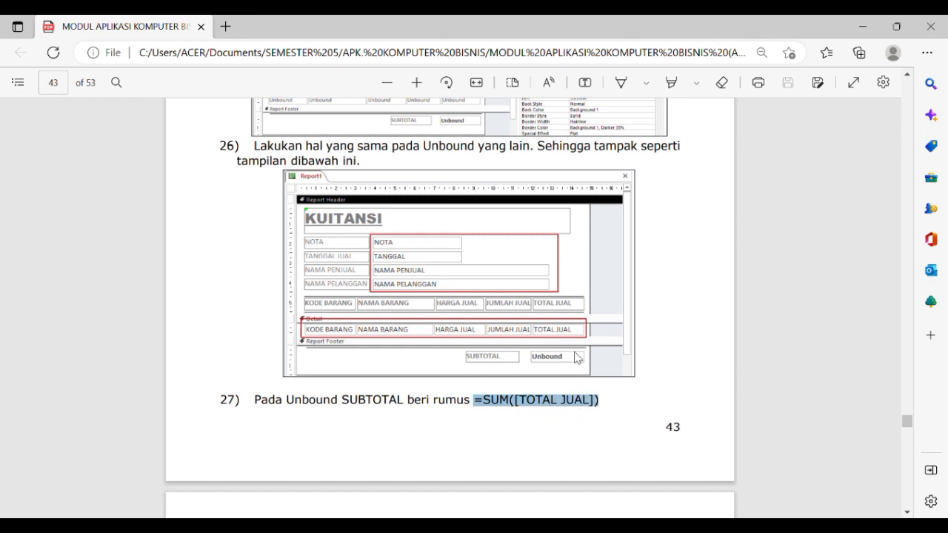
pyautogui.click(525, 457)
# Step: Read instructions 28 to 33 on saving the report as KUITANSI and adding a CETAK KUITANSI button to FORM PENJUALAN
pyautogui.scroll(-5, 525, 456)
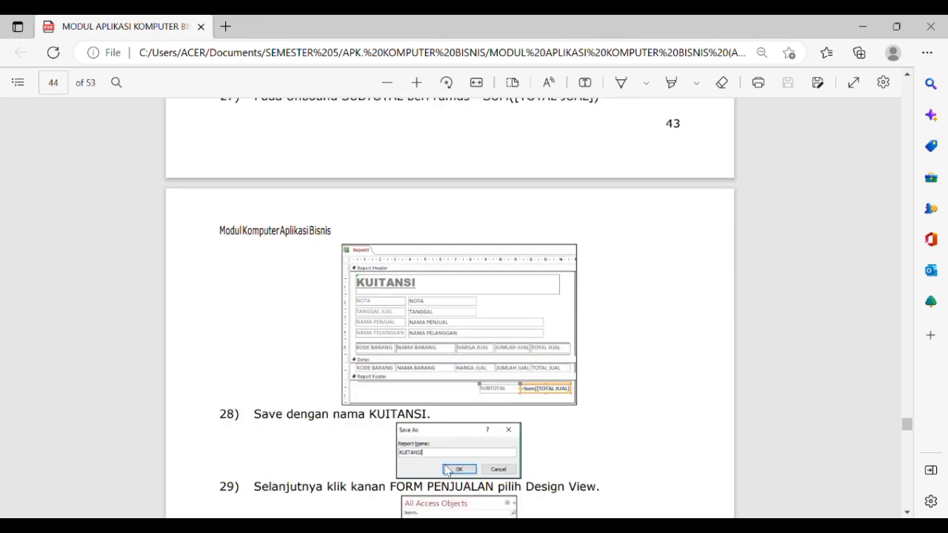
pyautogui.scroll(-1, 447, 471)
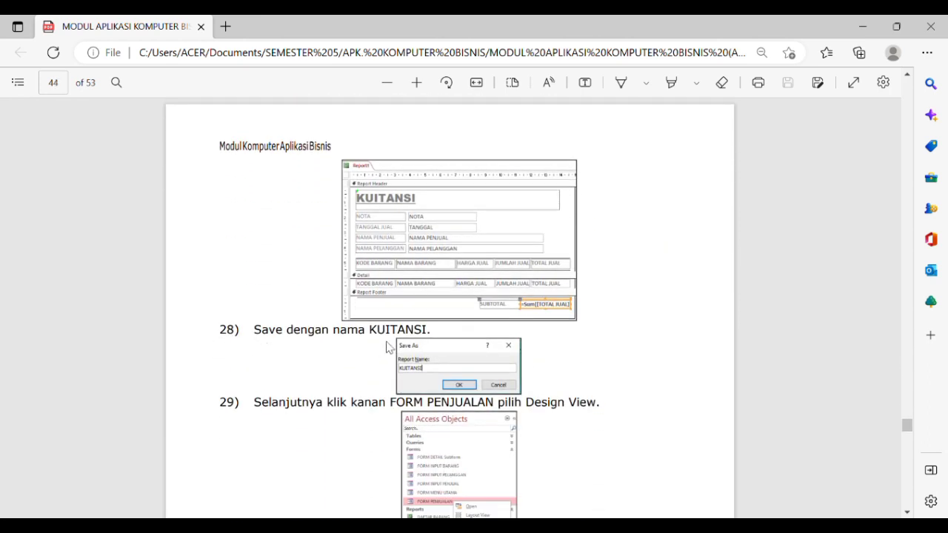
pyautogui.scroll(-1, 461, 399)
pyautogui.scroll(-7, 461, 398)
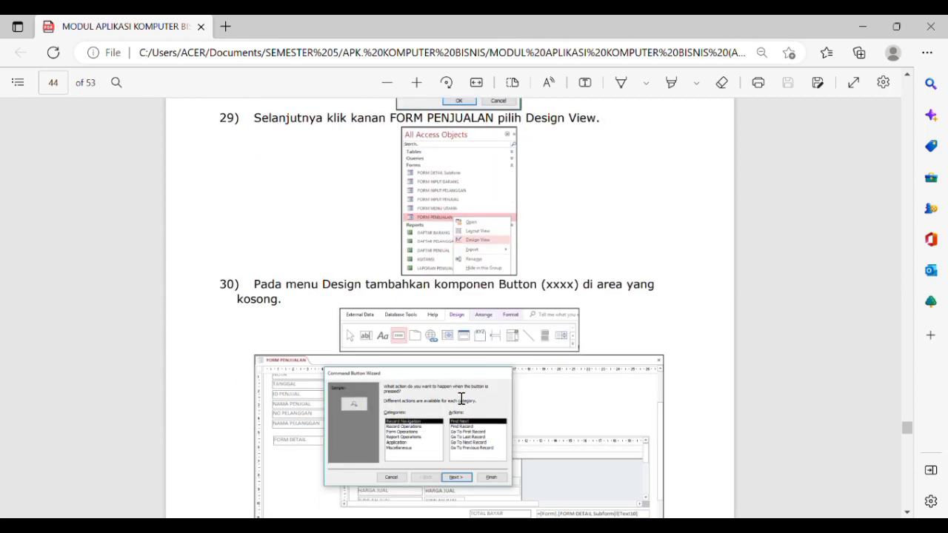
pyautogui.scroll(-3, 463, 350)
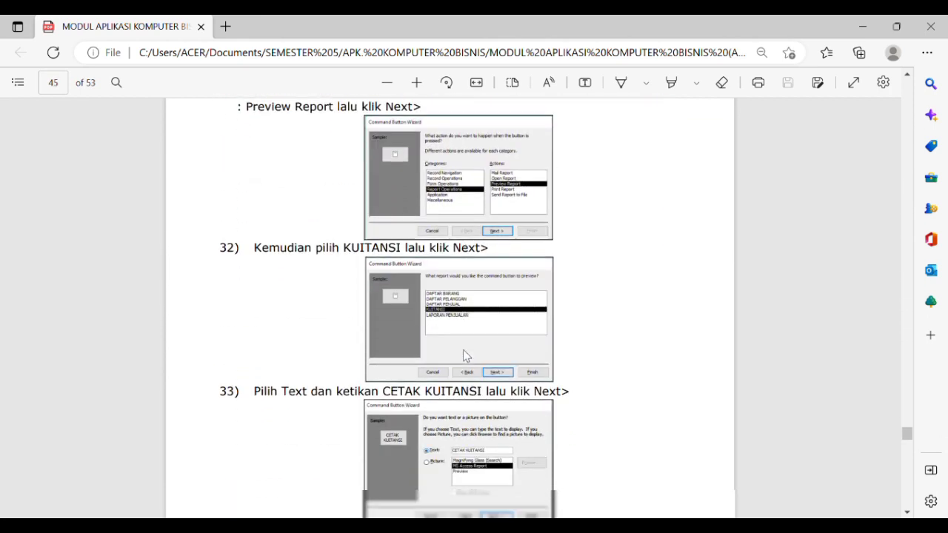
pyautogui.scroll(3, 453, 285)
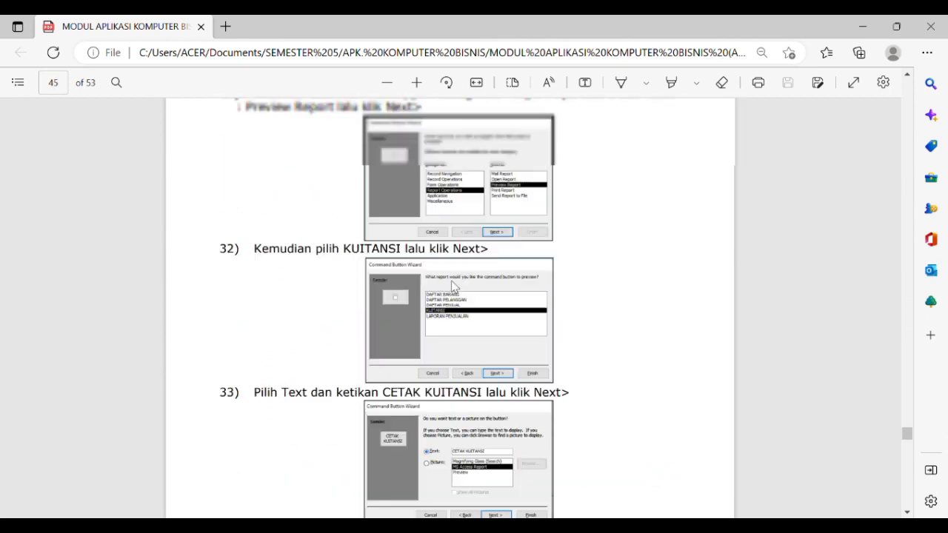
pyautogui.scroll(5, 454, 285)
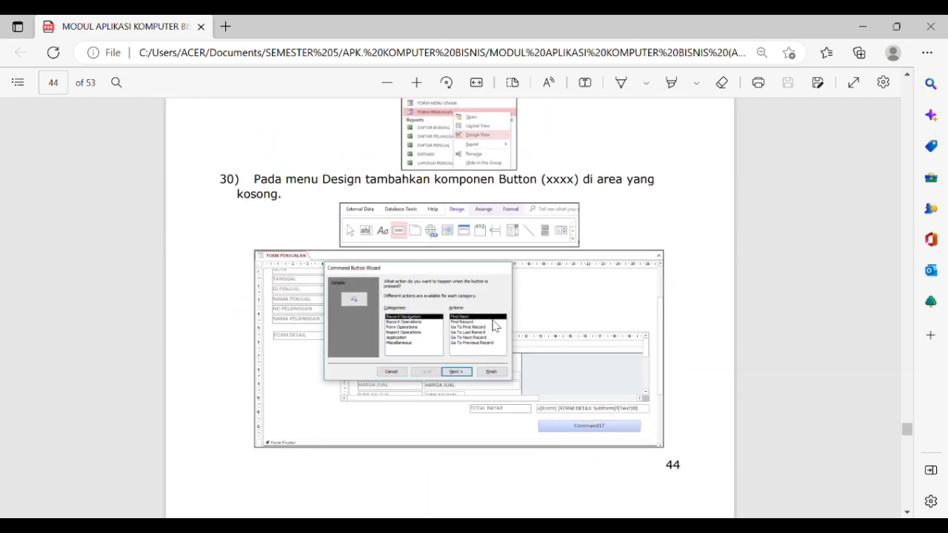
# Step: Read instructions 35 to 37 on showing FORM PENJUALAN in Form View and using CETAK KUITANSI, including the receipt preview illustration
pyautogui.scroll(-15, 495, 326)
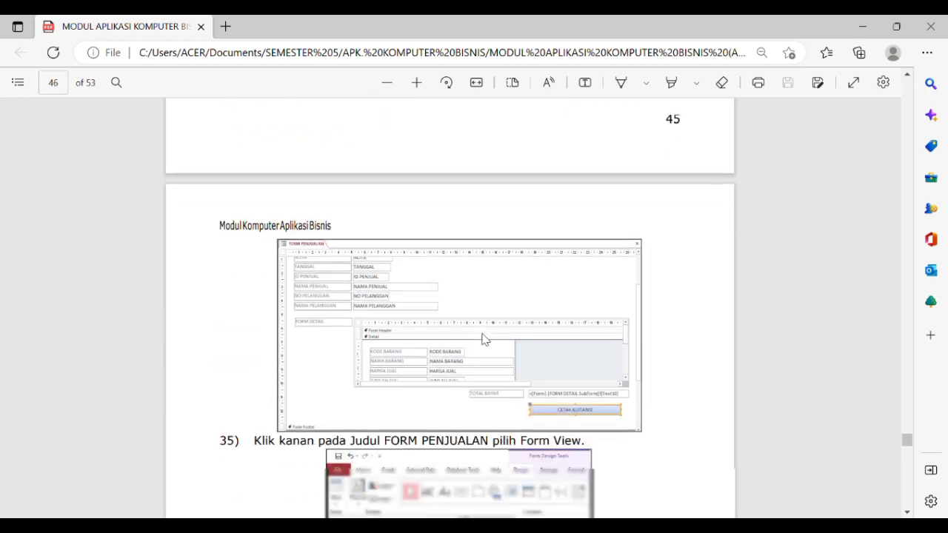
pyautogui.scroll(-2, 482, 338)
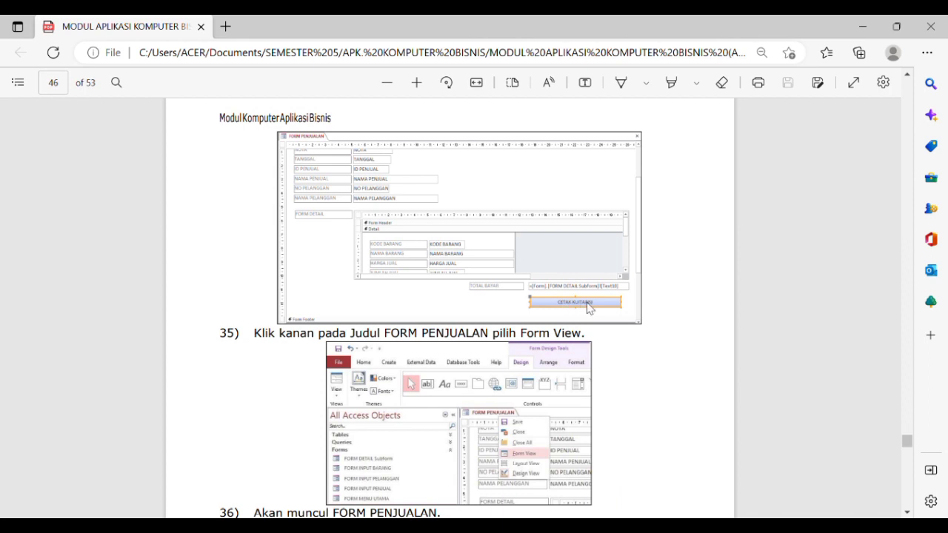
pyautogui.scroll(-3, 588, 308)
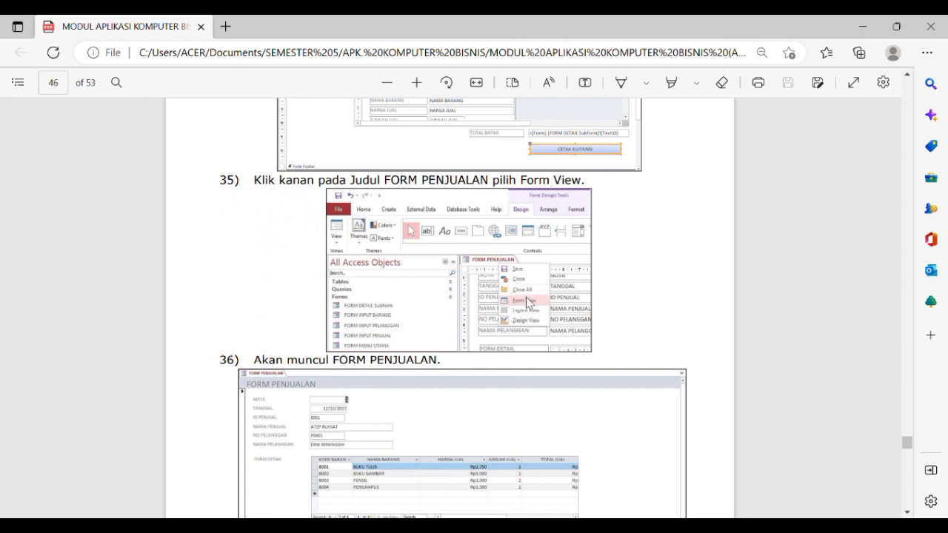
pyautogui.scroll(-2, 508, 388)
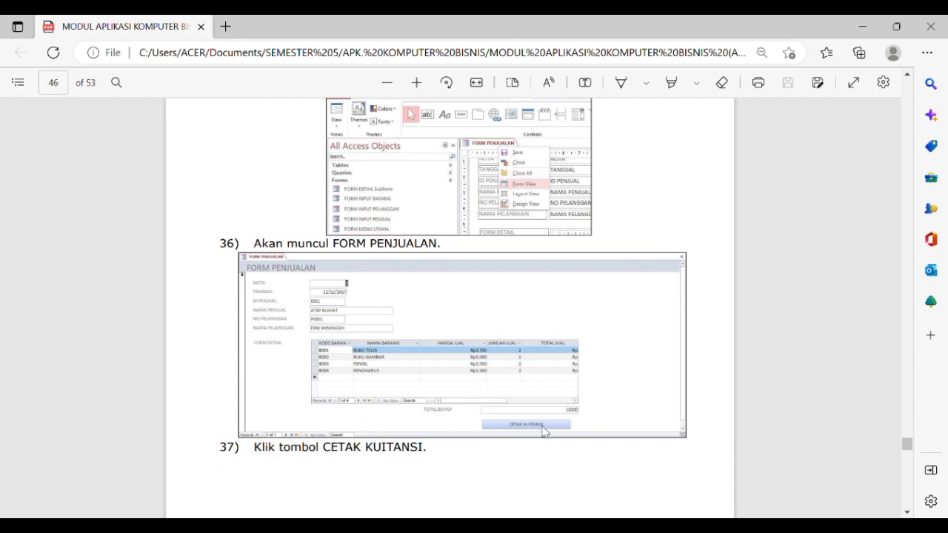
pyautogui.scroll(-5, 546, 431)
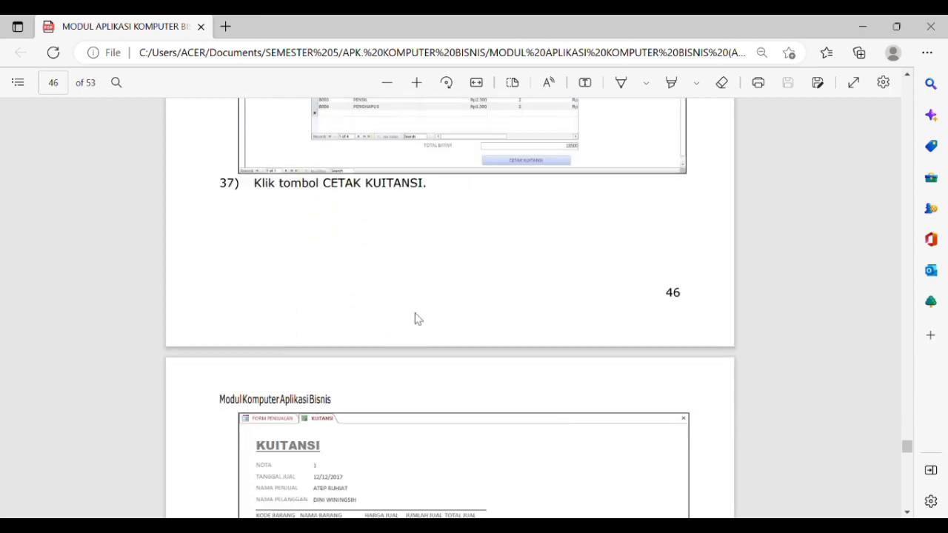
pyautogui.scroll(-3, 400, 417)
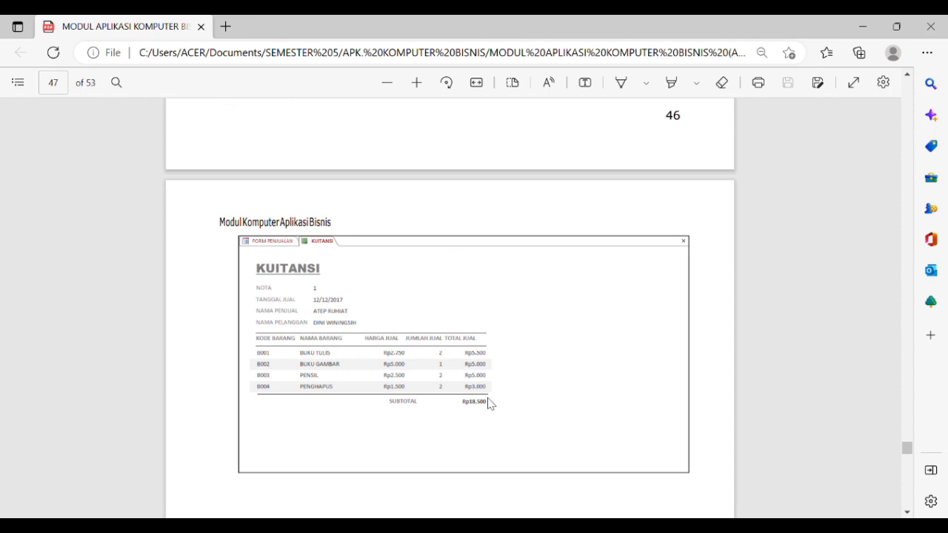
pyautogui.scroll(-3, 451, 385)
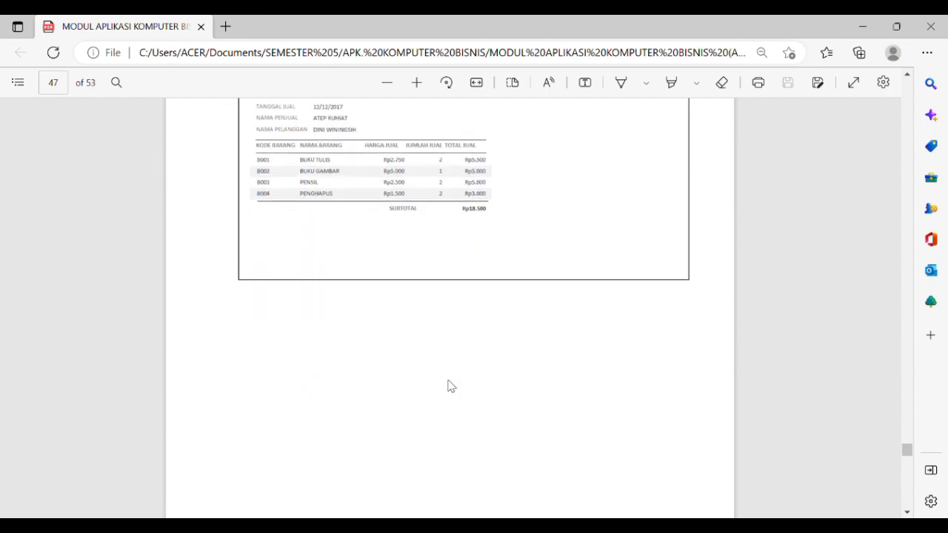
# Step: Read the MODUL 12 main menu introduction, its category and action table, and instruction 1 on starting a form design
pyautogui.scroll(-6, 450, 385)
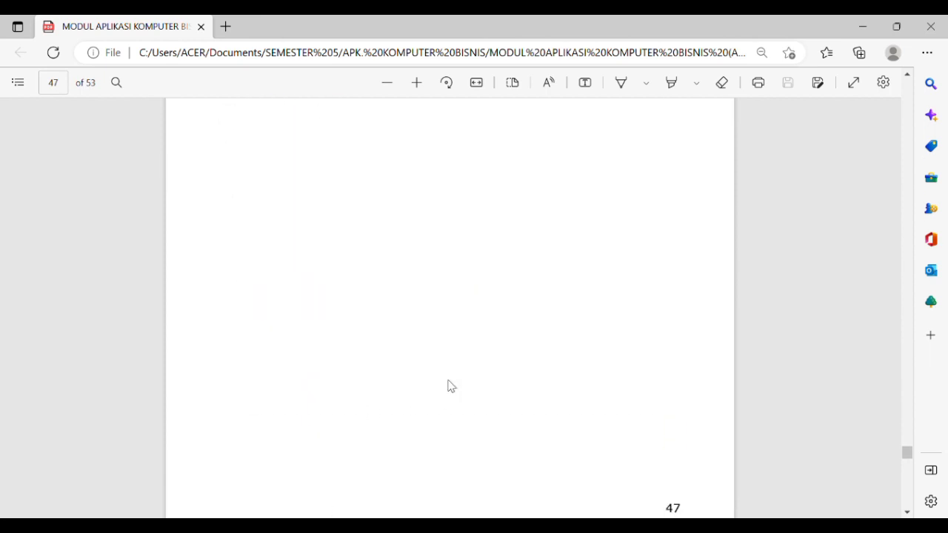
pyautogui.scroll(-1, 448, 385)
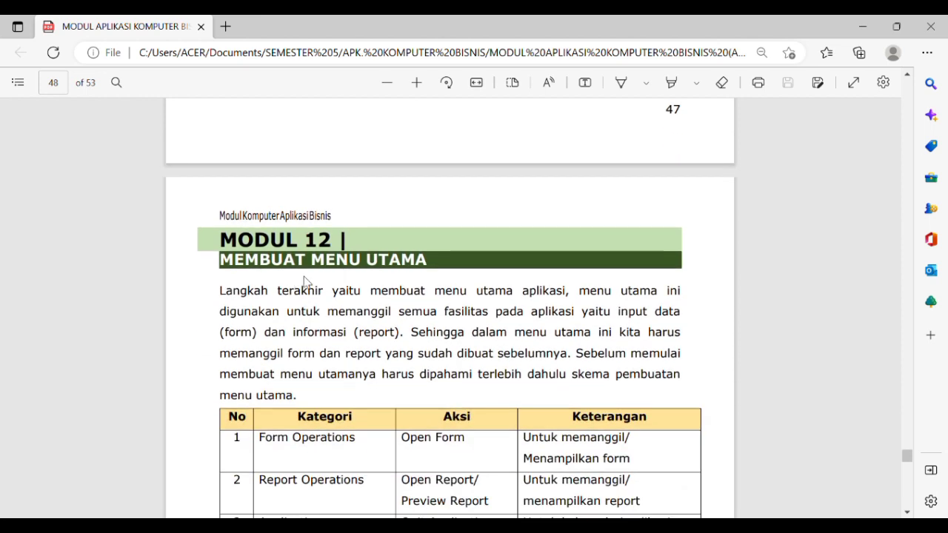
pyautogui.scroll(-2, 431, 411)
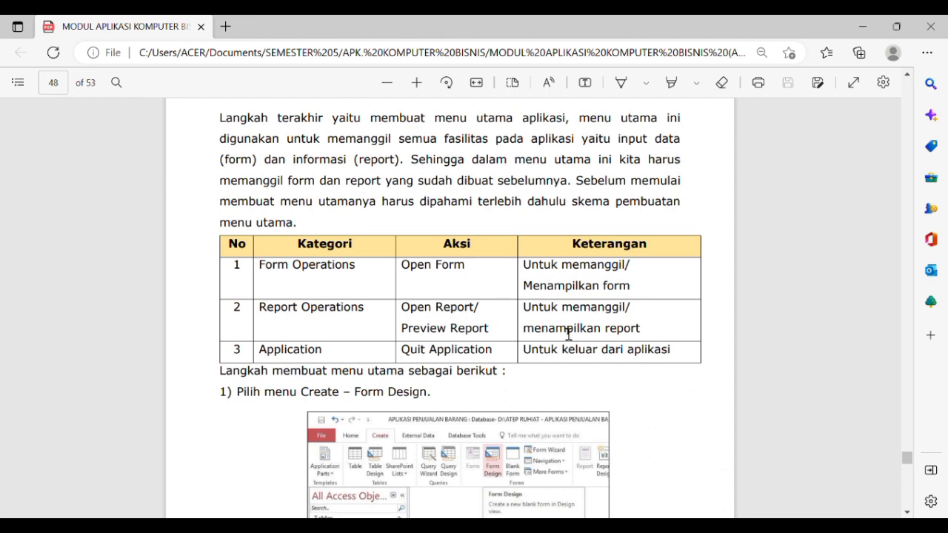
pyautogui.scroll(-1, 515, 361)
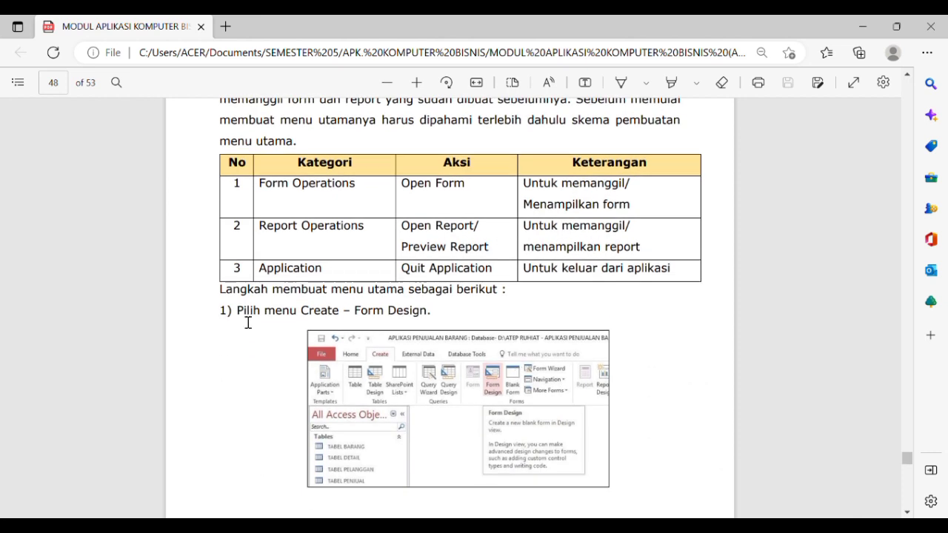
pyautogui.scroll(-3, 333, 486)
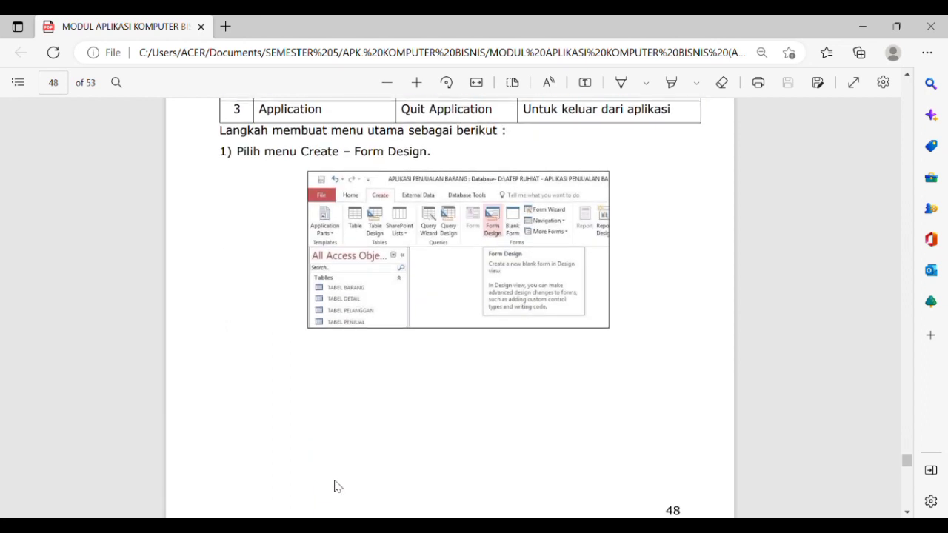
# Step: Read instructions 2 to 7 on the main menu form's title label, command button placement and Open Form wizard action
pyautogui.scroll(-3, 333, 486)
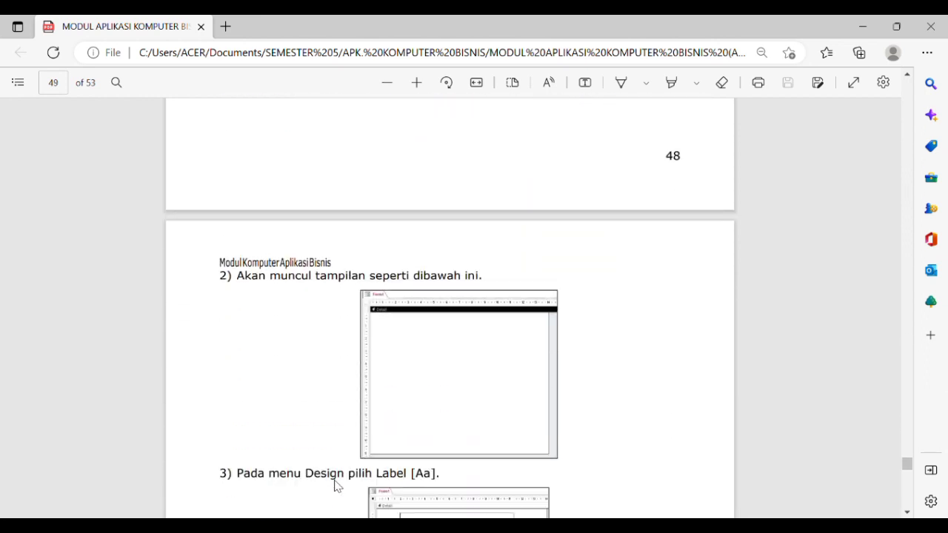
pyautogui.scroll(-2, 433, 362)
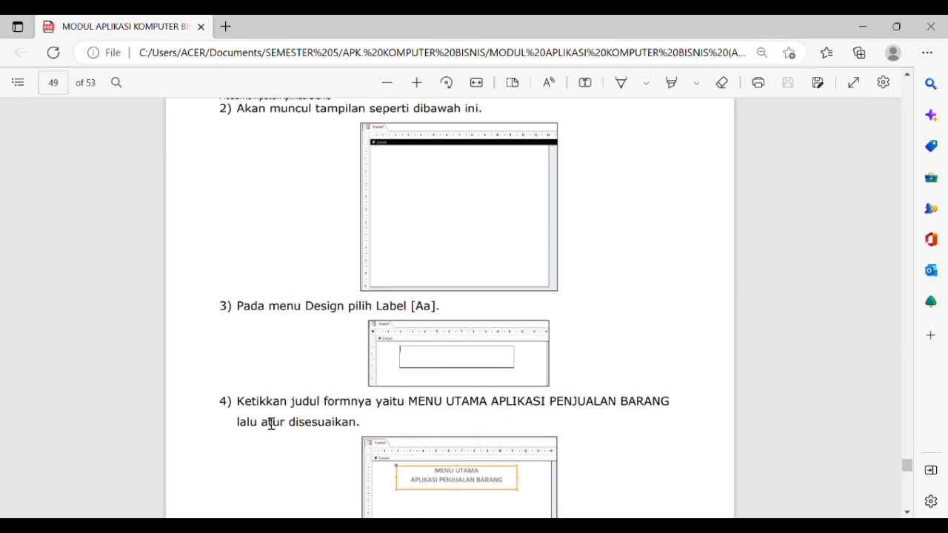
pyautogui.scroll(-1, 271, 423)
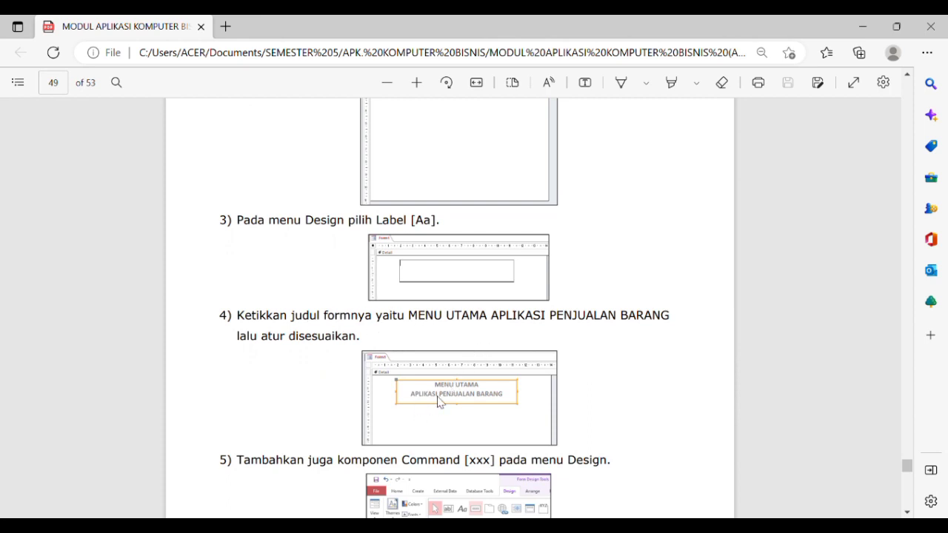
pyautogui.scroll(-2, 438, 401)
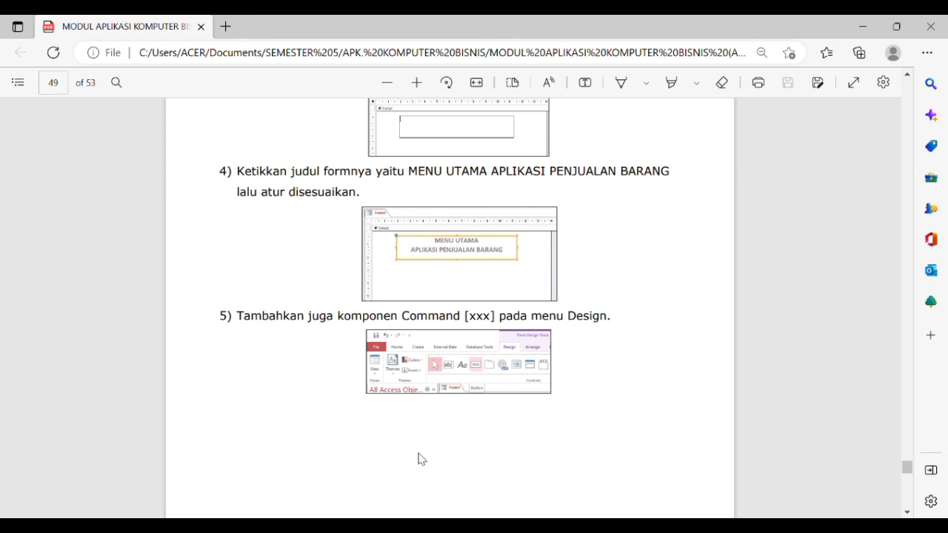
pyautogui.scroll(-6, 419, 458)
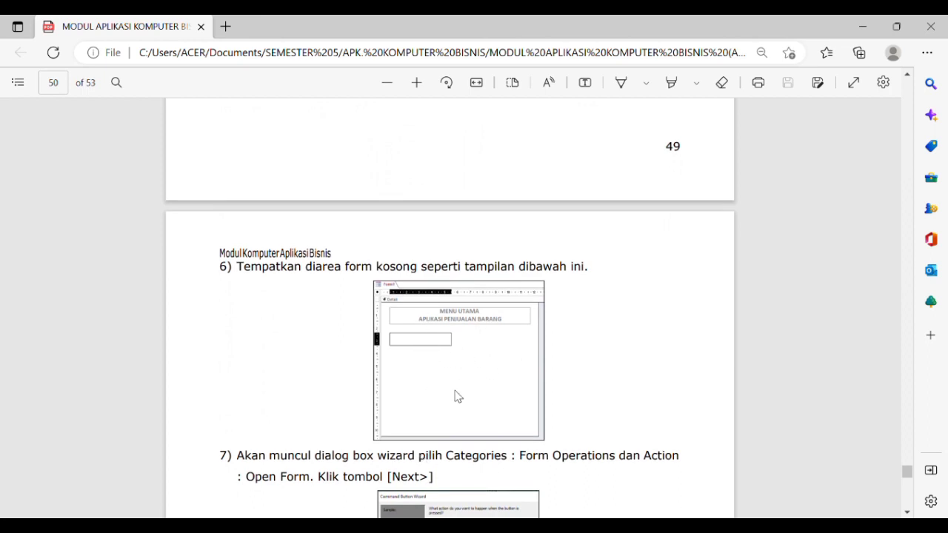
pyautogui.scroll(-1, 481, 419)
# Step: Revisit the MODUL 12 category table and compare it with instruction 13's list of forms, reports and button actions
pyautogui.scroll(20, 479, 419)
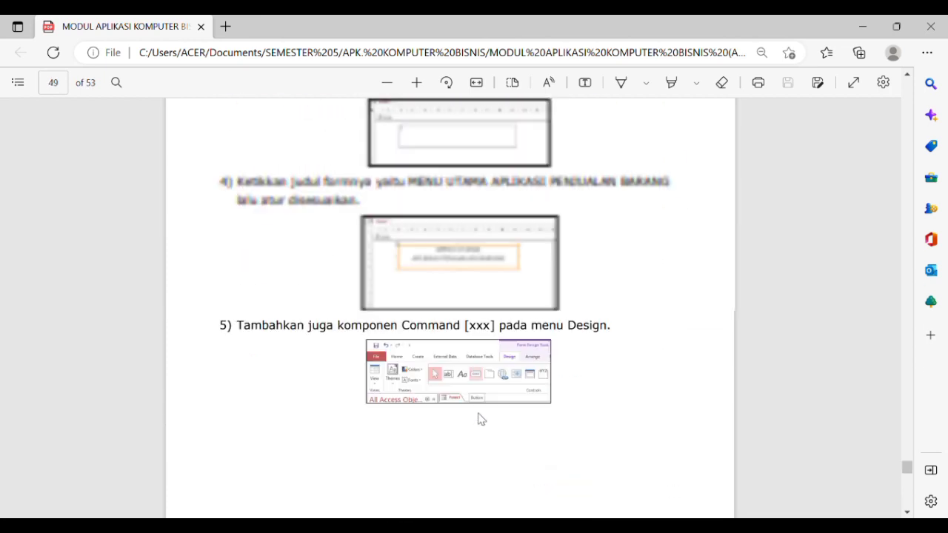
pyautogui.scroll(1, 480, 419)
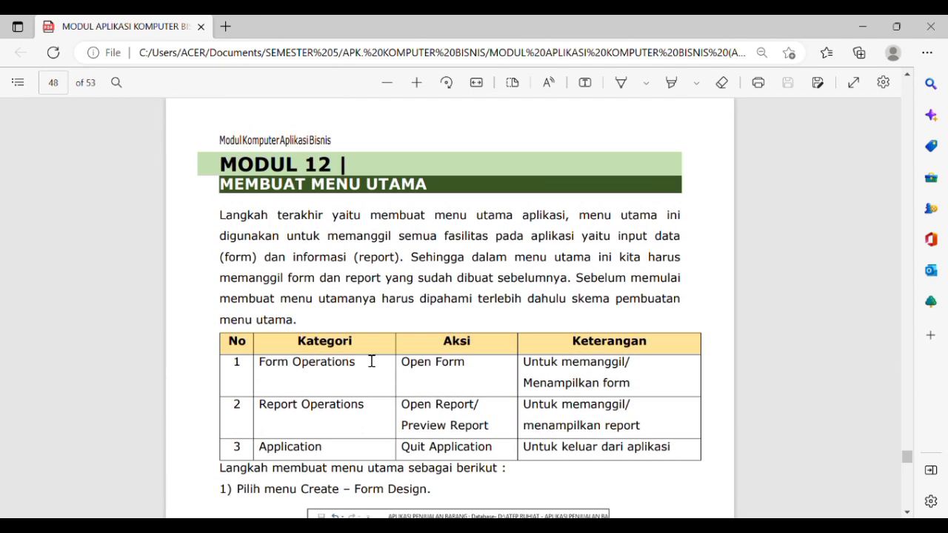
pyautogui.scroll(-20, 516, 447)
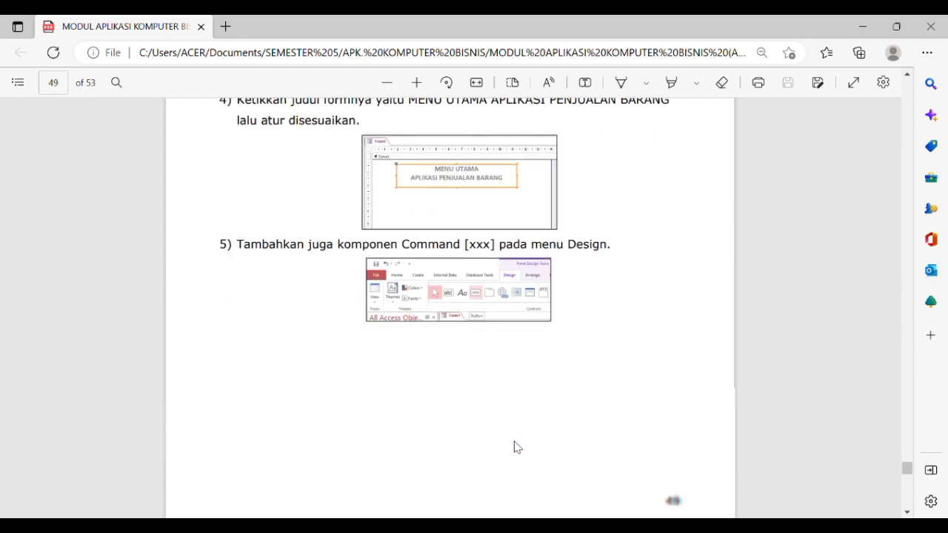
pyautogui.scroll(-15, 516, 446)
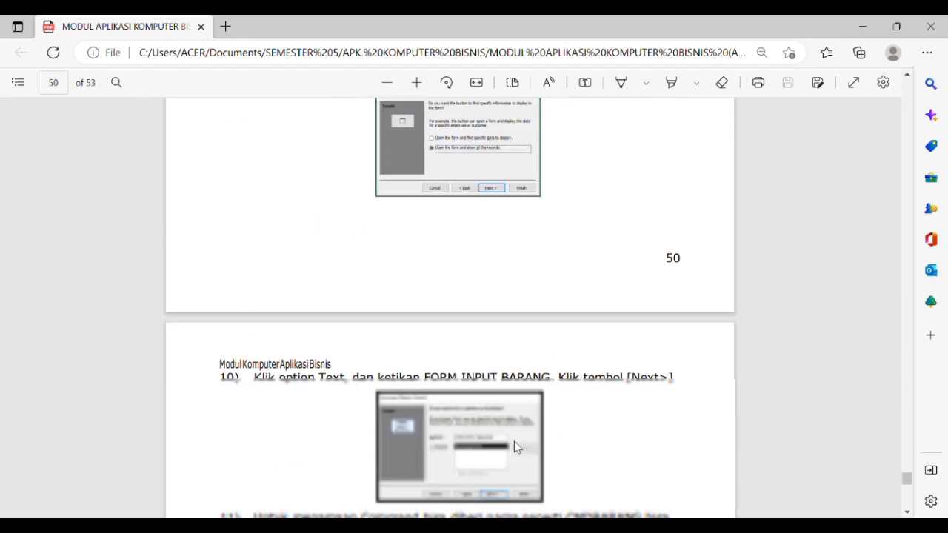
pyautogui.scroll(-5, 516, 447)
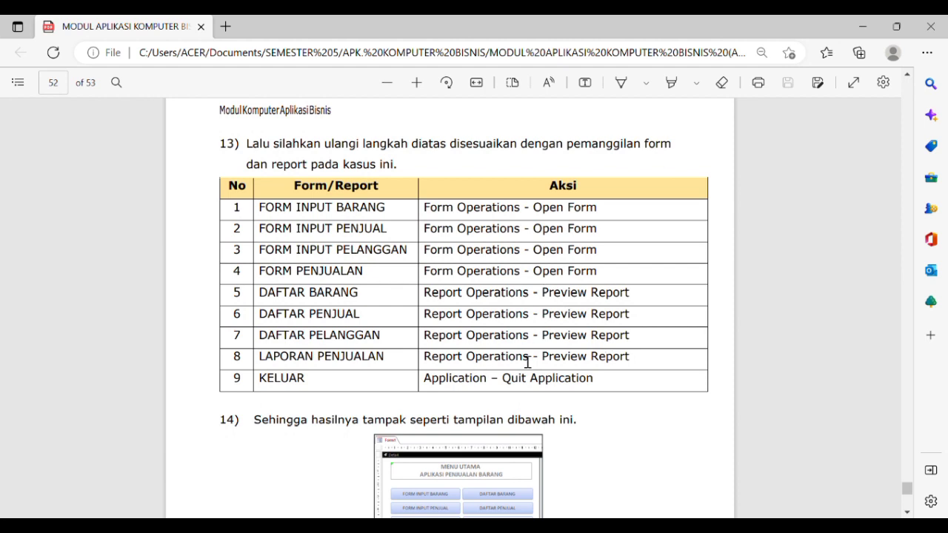
# Step: Read instructions 14 to 17 on saving FORM MENU UTAMA and showing it in Form View, plus the closing Catatan note
pyautogui.scroll(-4, 475, 456)
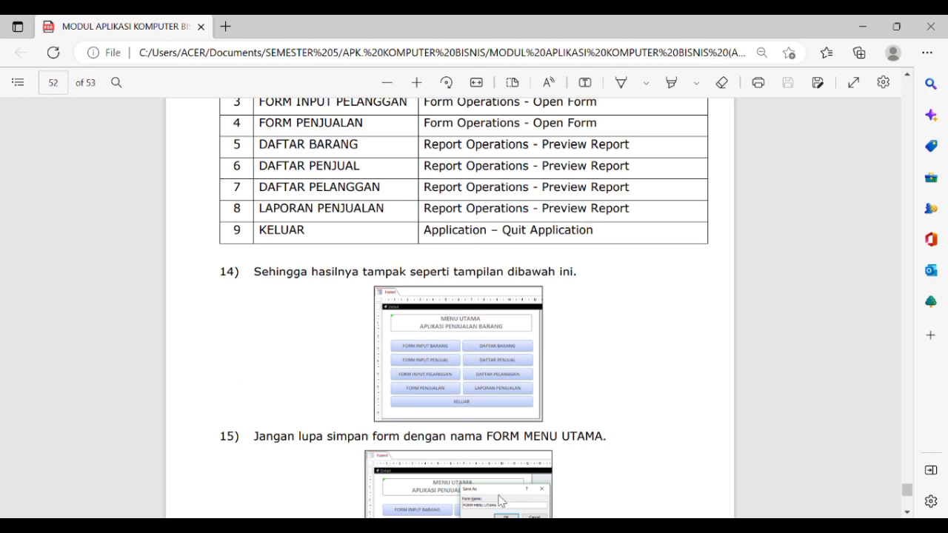
pyautogui.scroll(-3, 500, 501)
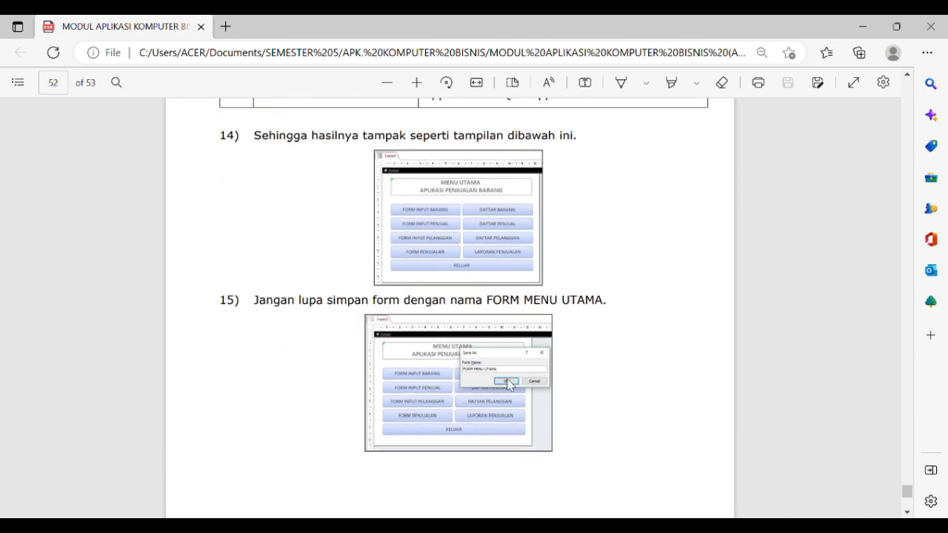
pyautogui.scroll(-8, 408, 440)
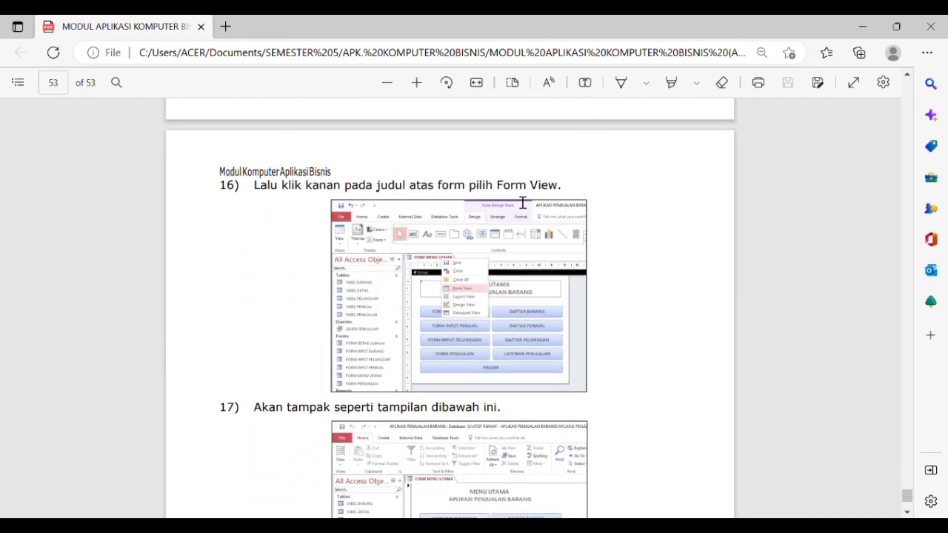
pyautogui.scroll(-3, 393, 404)
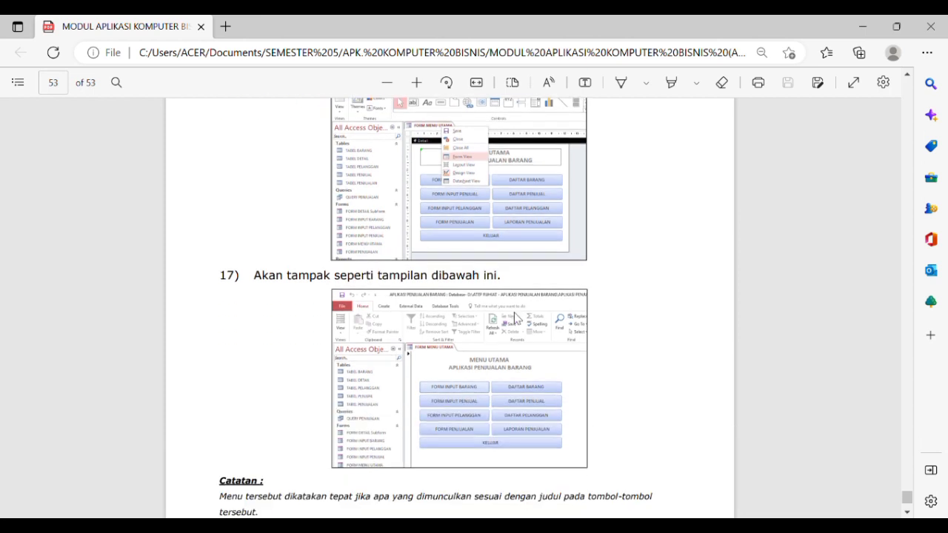
pyautogui.scroll(-2, 498, 400)
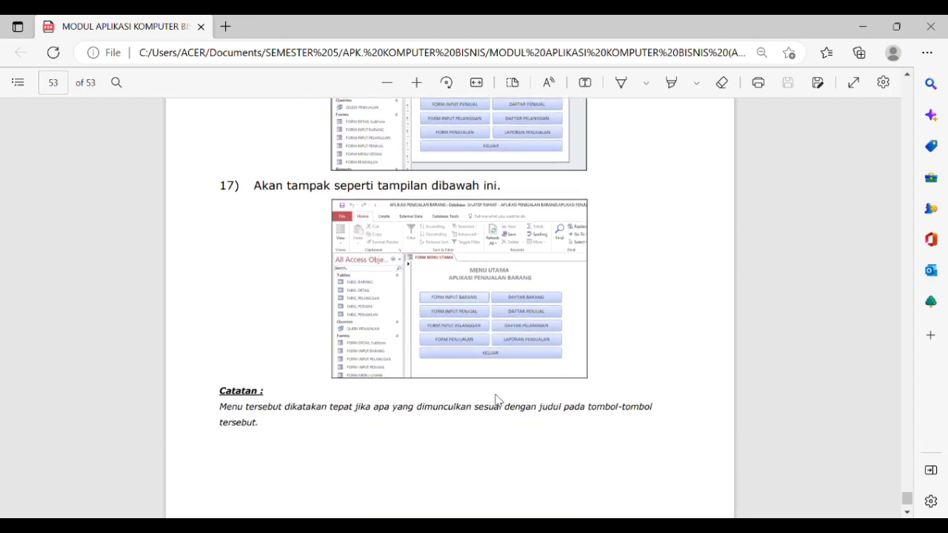
pyautogui.doubleClick(228, 407)
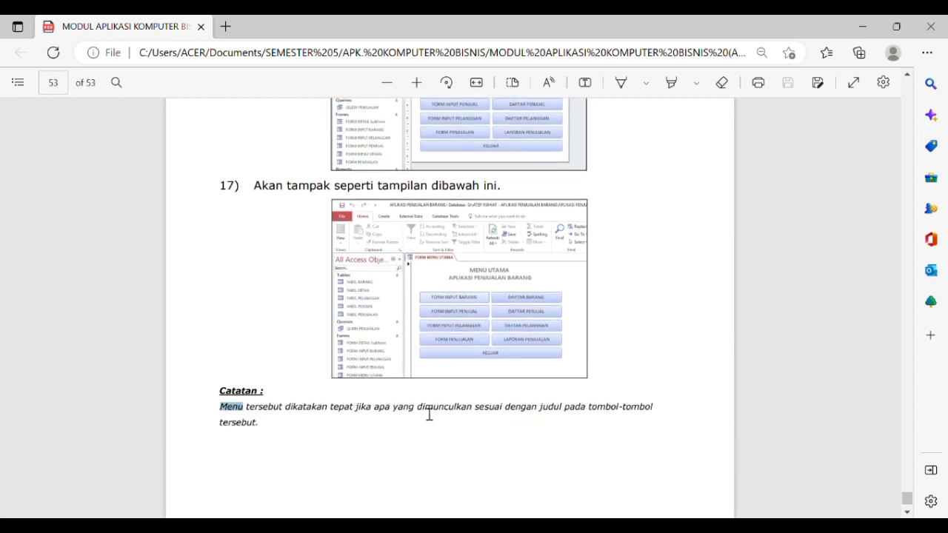
pyautogui.click(273, 424)
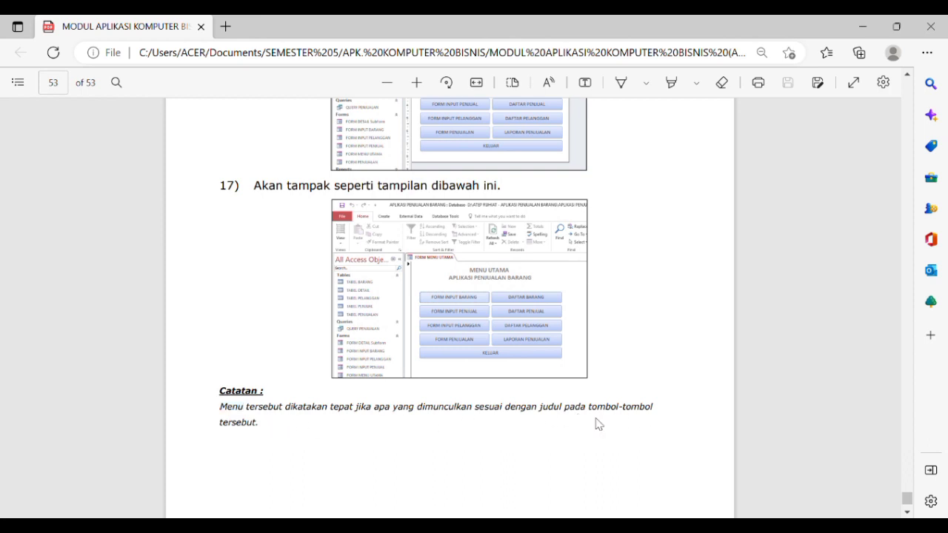